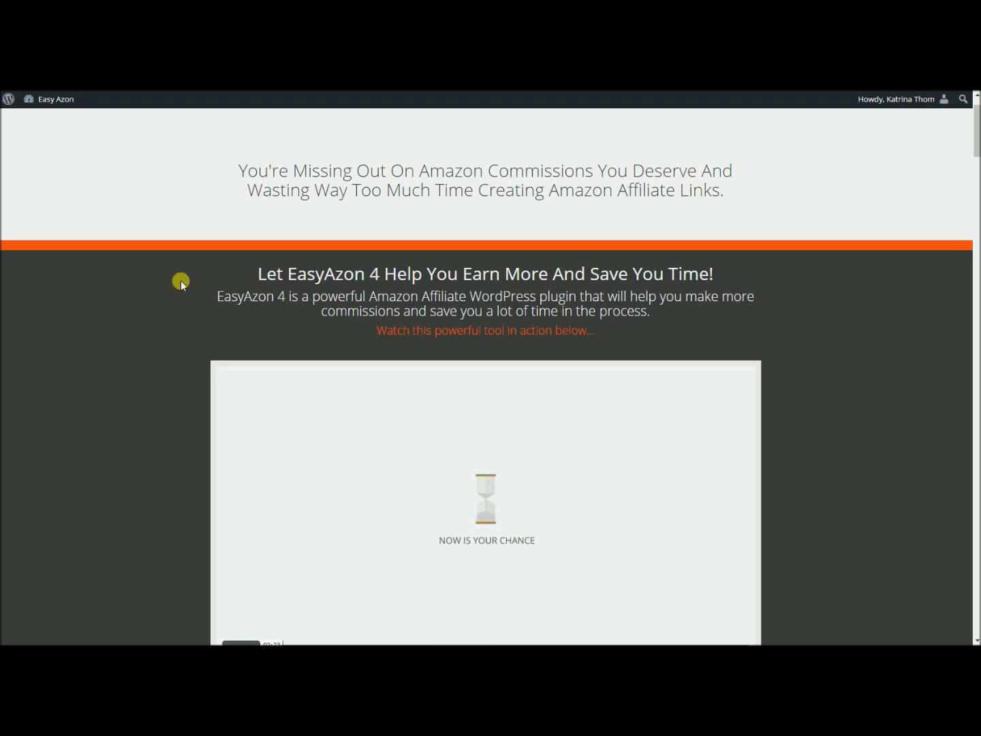
scroll(53, 370, "up", 2)
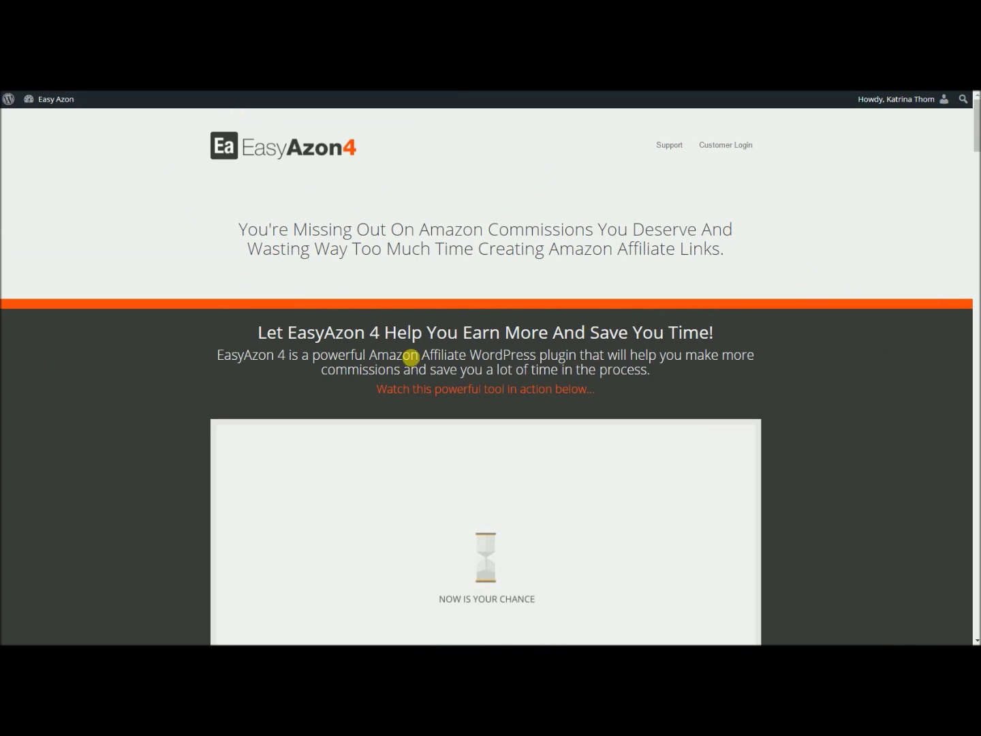
scroll(58, 282, "down", 1)
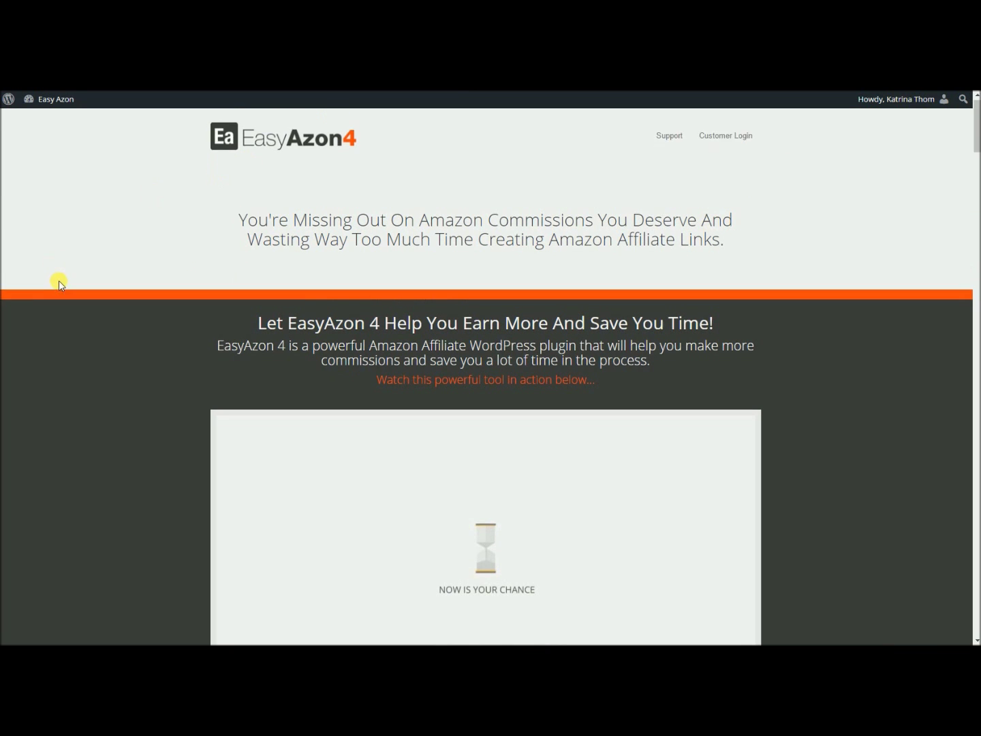
scroll(59, 280, "down", 8)
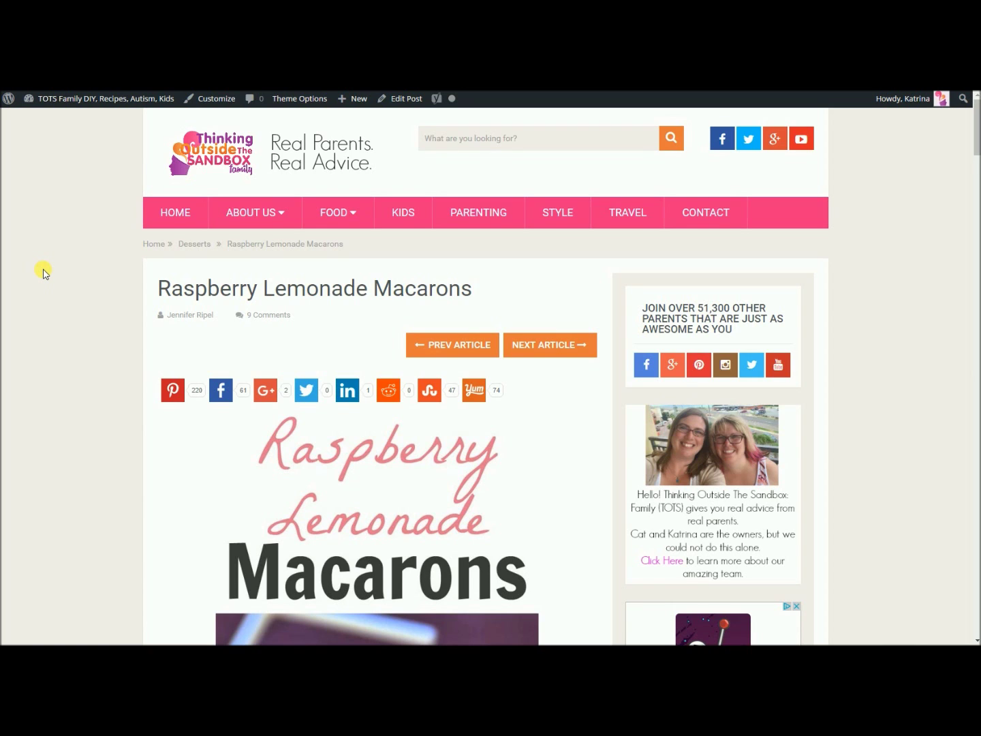
Look through the published Raspberry Lemonade Macarons post, including its ingredients, instructions and images
scroll(42, 272, "down", 2)
scroll(43, 273, "down", 2)
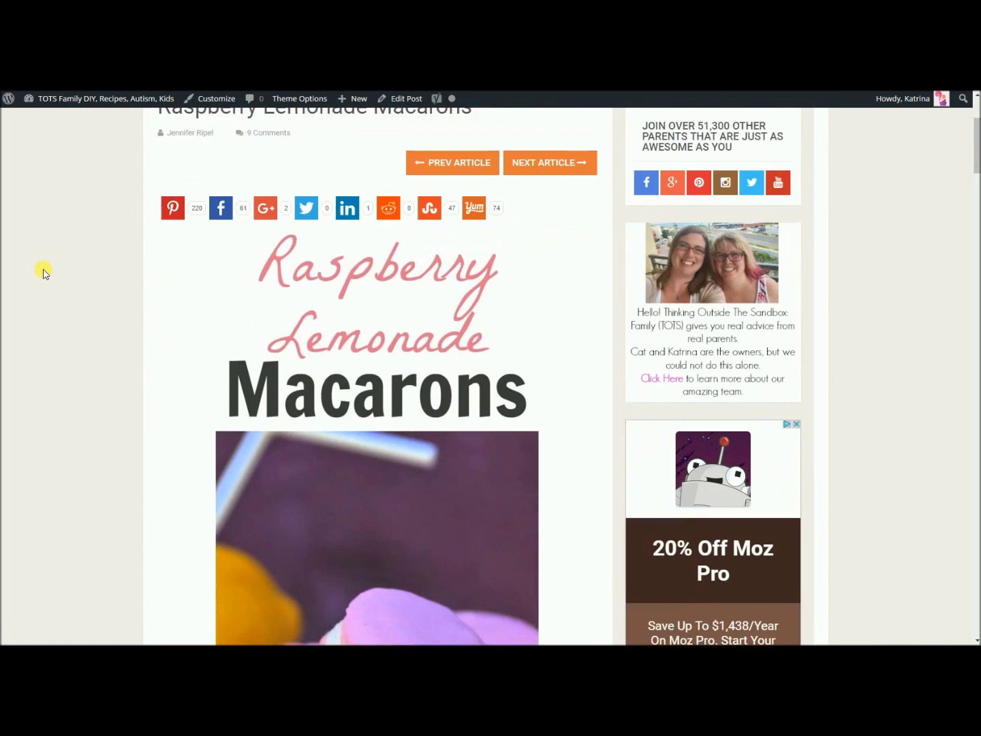
scroll(43, 272, "down", 6)
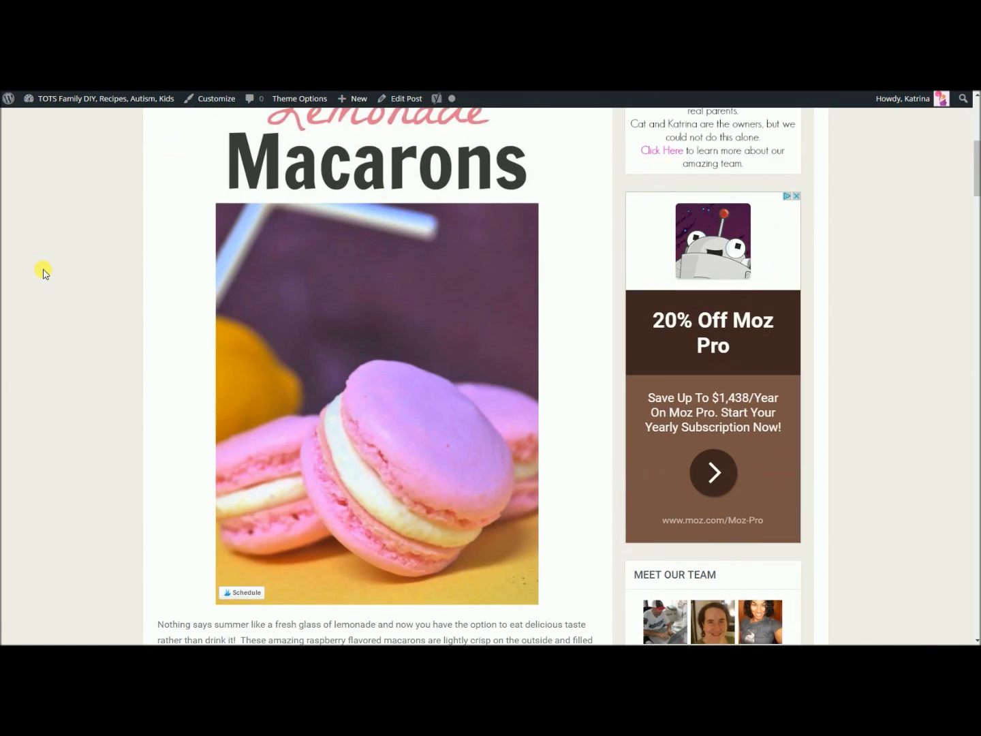
scroll(43, 272, "down", 8)
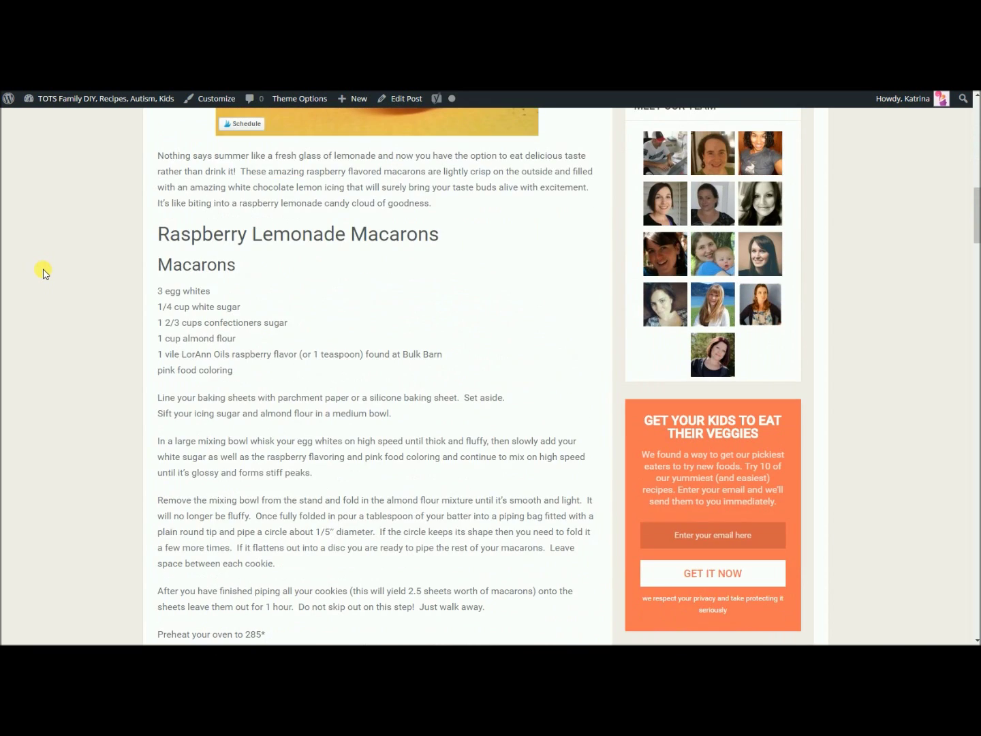
scroll(43, 273, "down", 7)
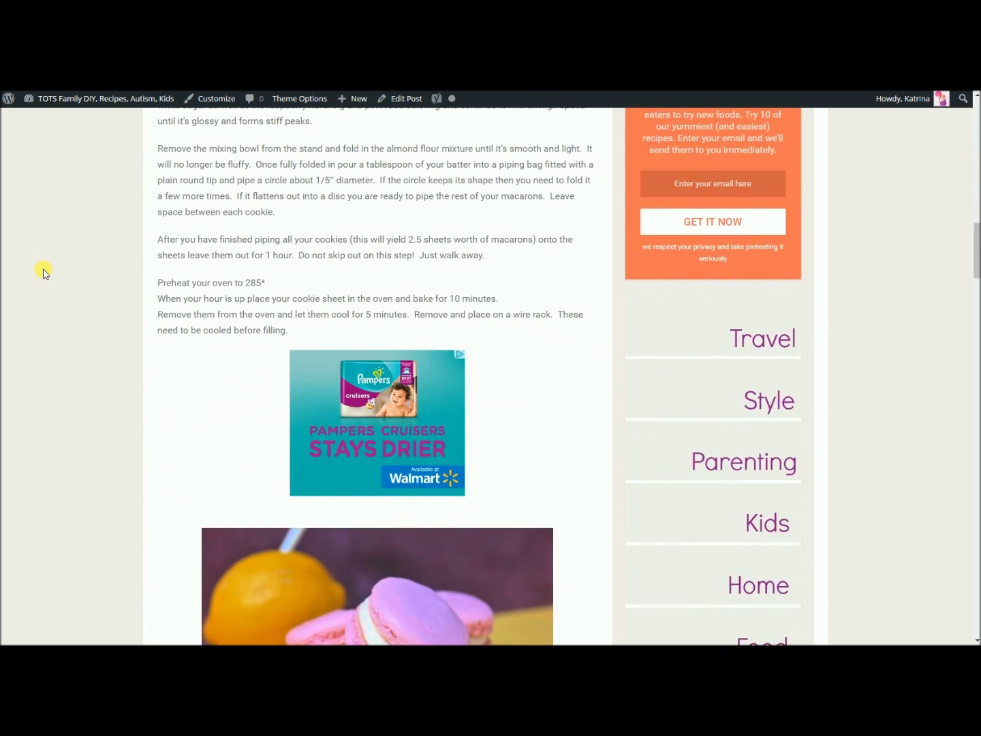
scroll(43, 272, "down", 10)
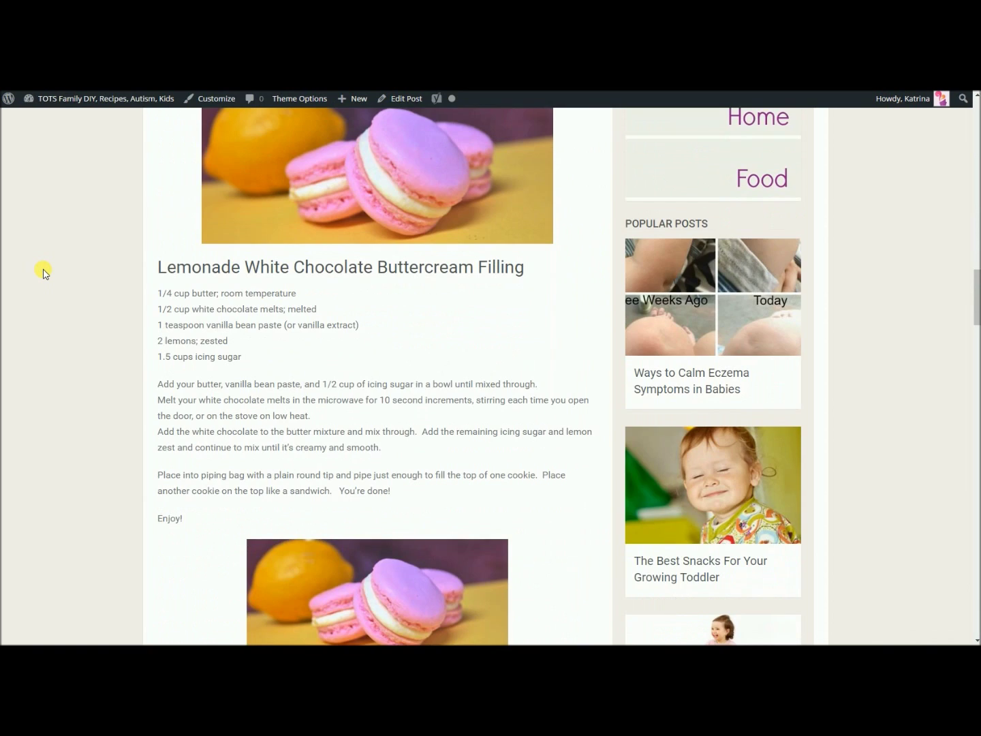
scroll(43, 273, "down", 6)
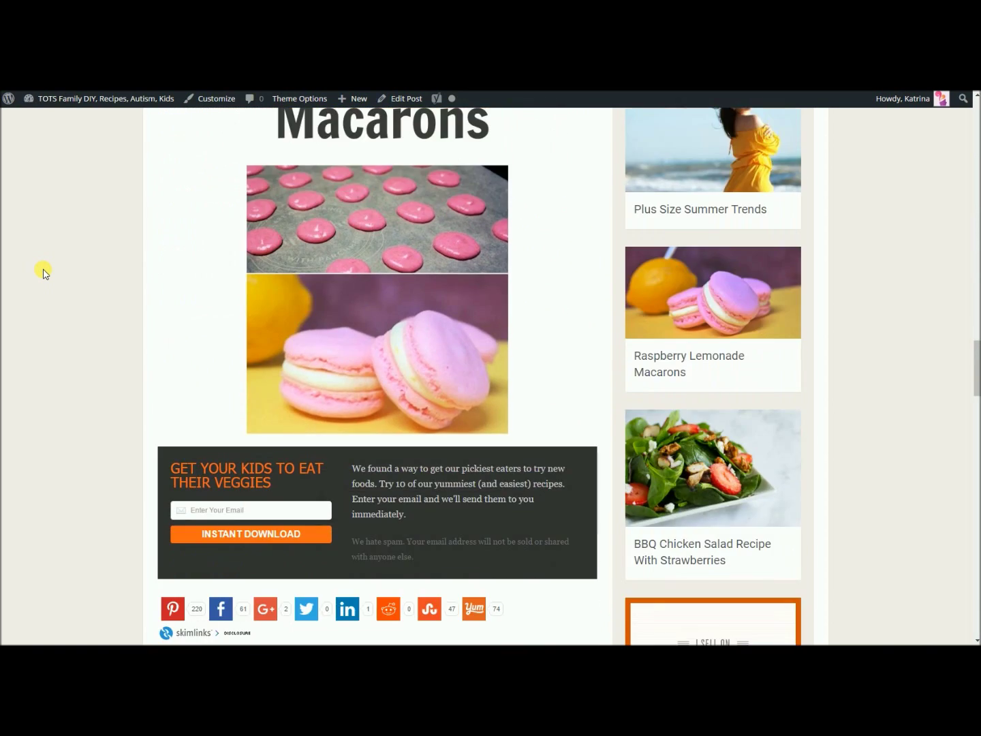
scroll(43, 273, "up", 4)
scroll(43, 272, "up", 13)
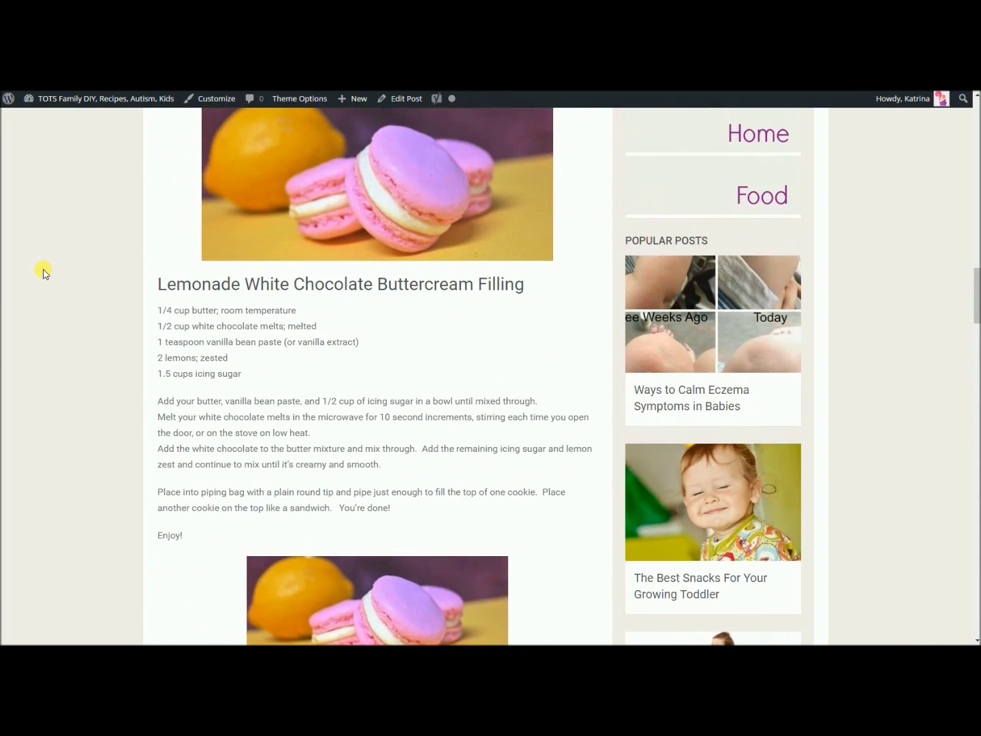
scroll(43, 273, "up", 3)
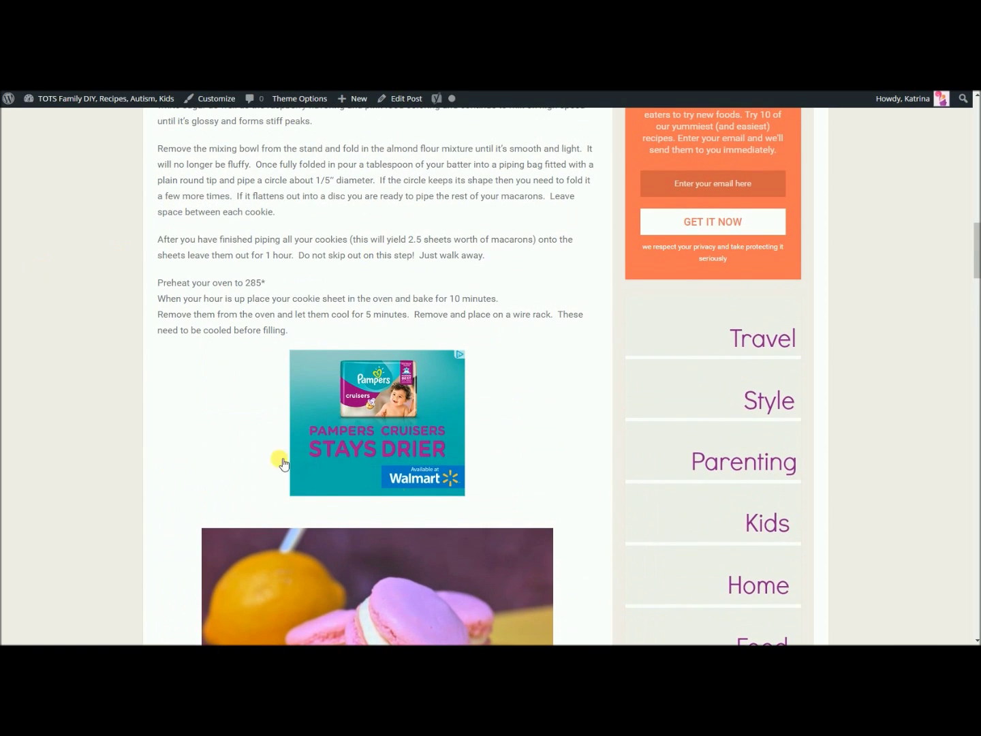
scroll(200, 409, "up", 7)
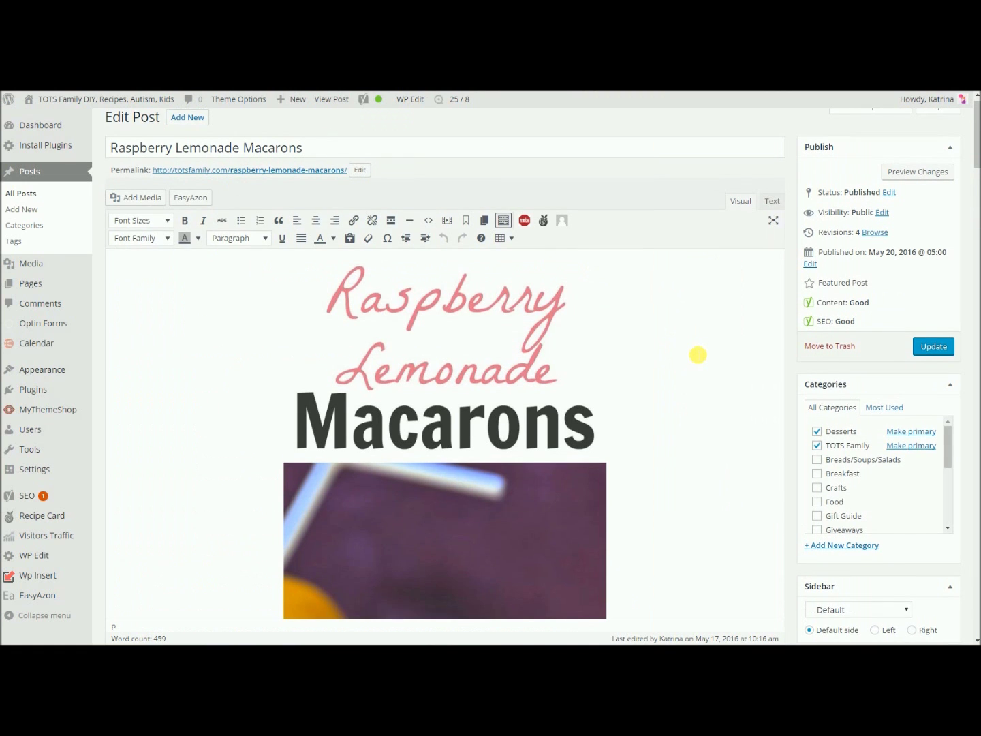
Link "LorAnn Oils raspberry flavor" in the ingredients to the Lorann Hard Candy Flavoring Oil Raspberry Flavor 1 Ounce product with an EasyAzon text link
scroll(698, 354, "down", 3)
scroll(698, 355, "down", 5)
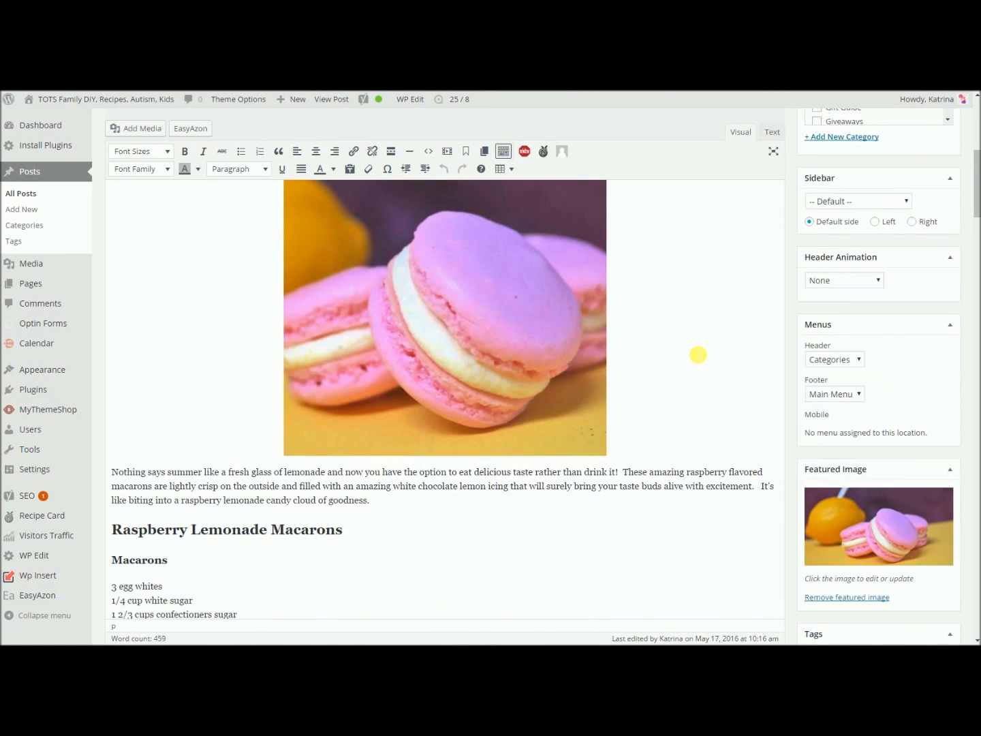
scroll(698, 355, "down", 2)
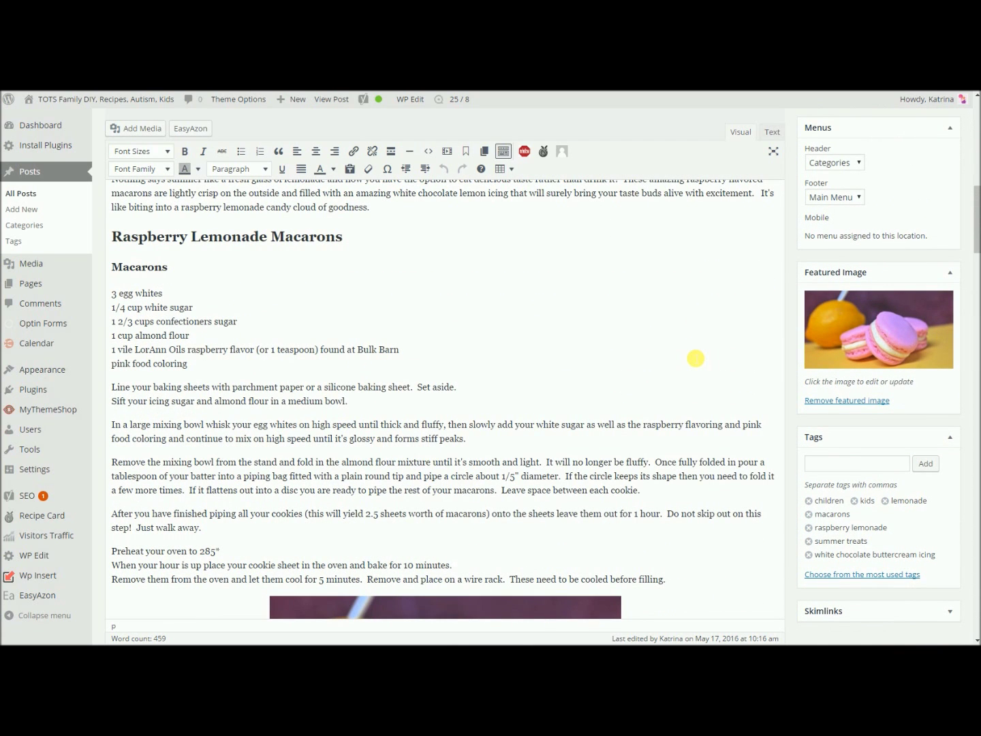
scroll(695, 357, "up", 1)
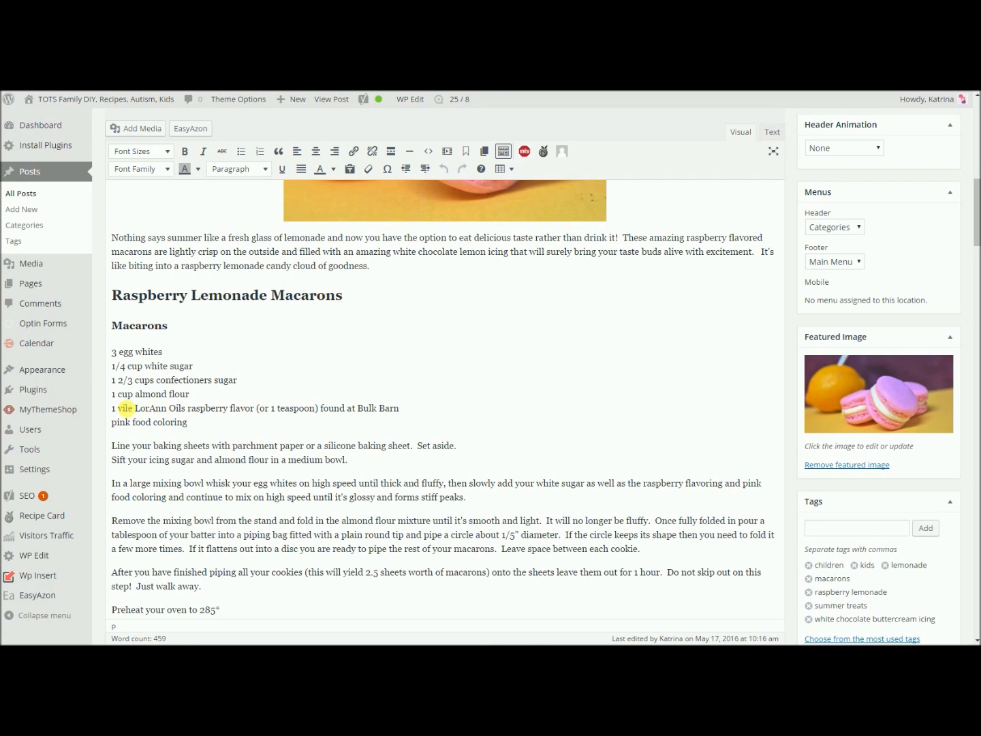
left_click_drag(136, 407, 254, 412)
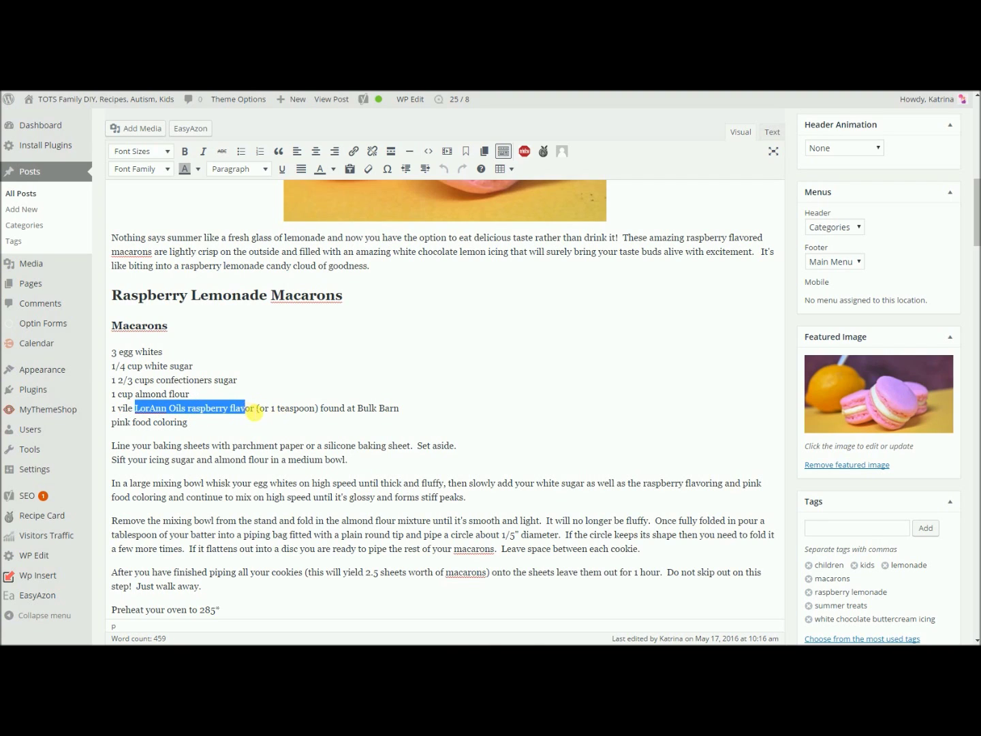
left_click(205, 135)
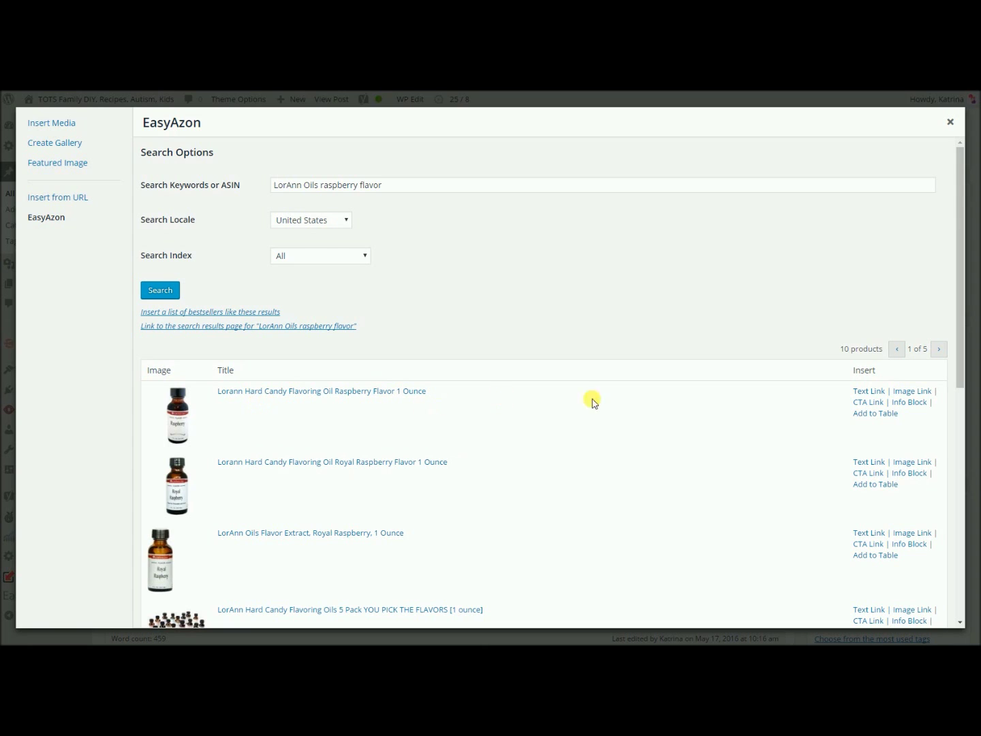
left_click(878, 393)
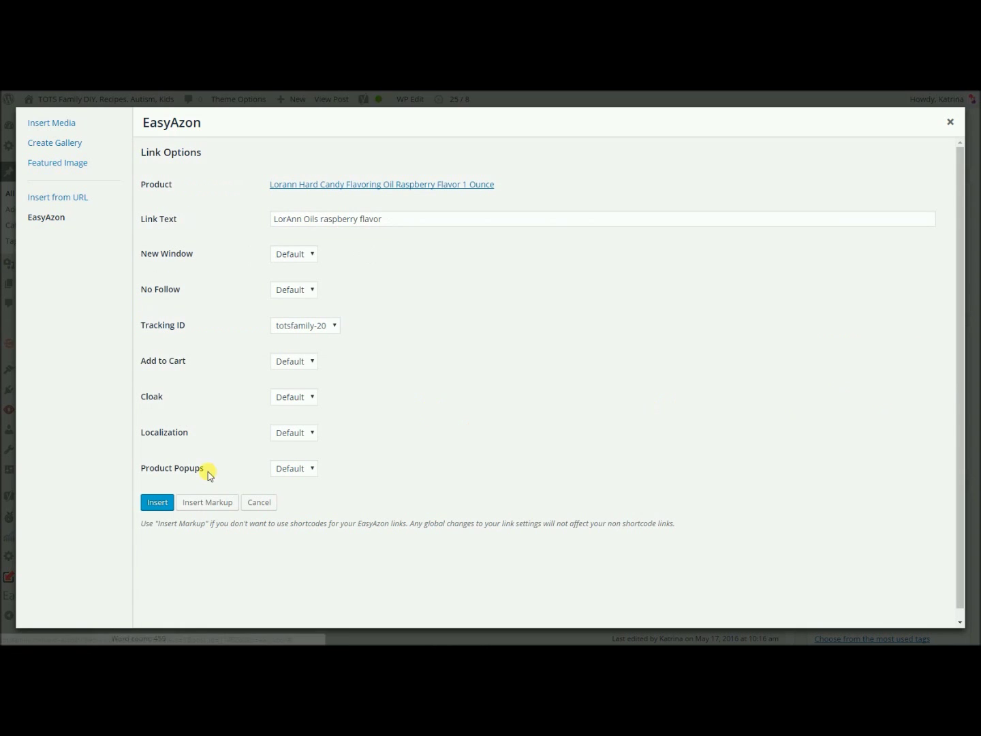
left_click(156, 503)
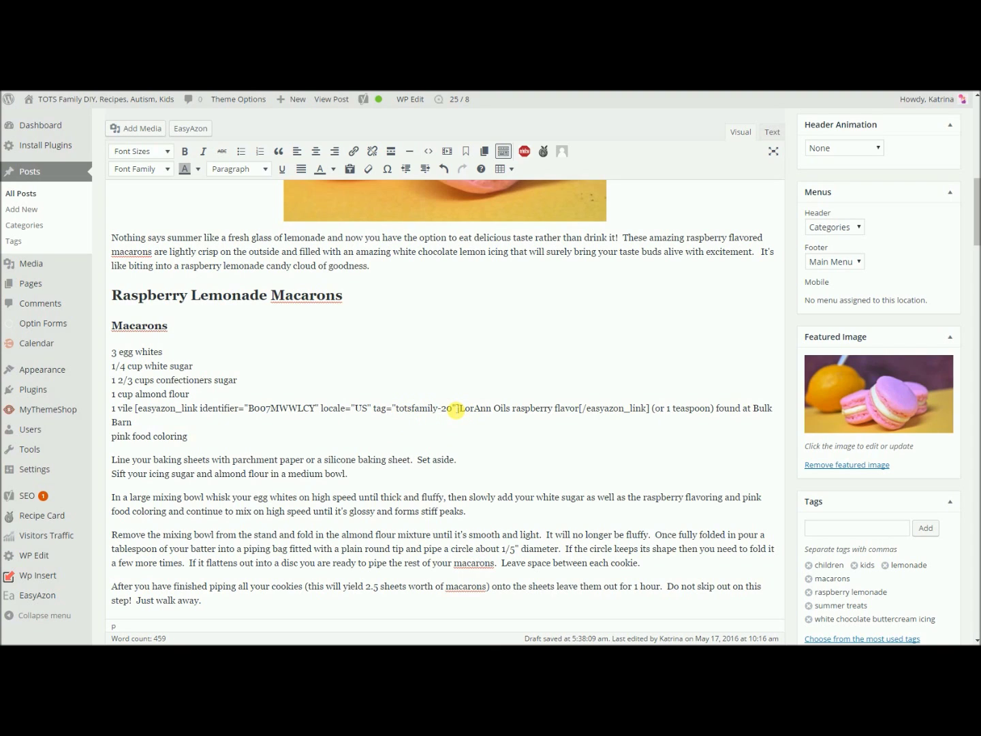
Open the EasyAzon plugin's settings in a new browser tab and return to the post editor
mouse_move(46, 602)
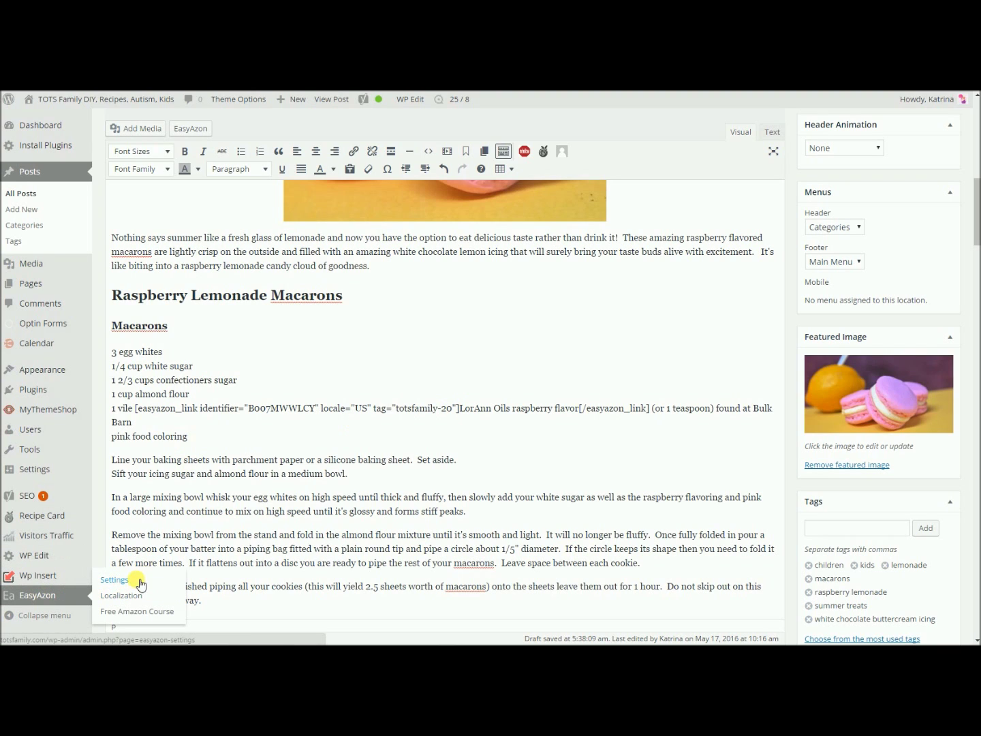
right_click(117, 582)
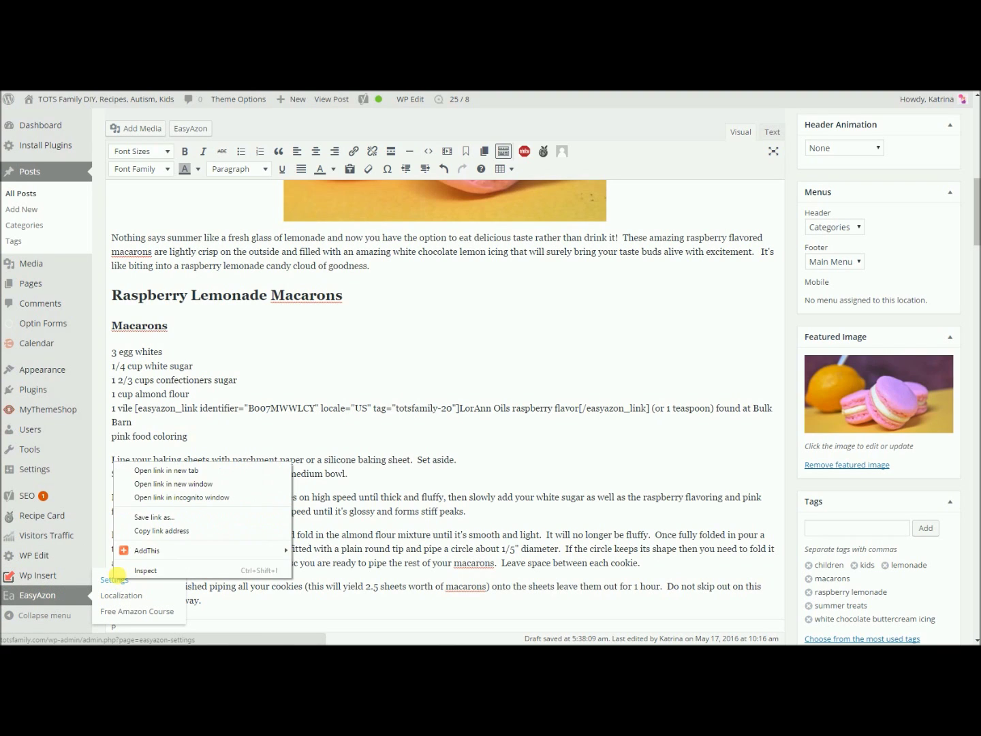
left_click(144, 470)
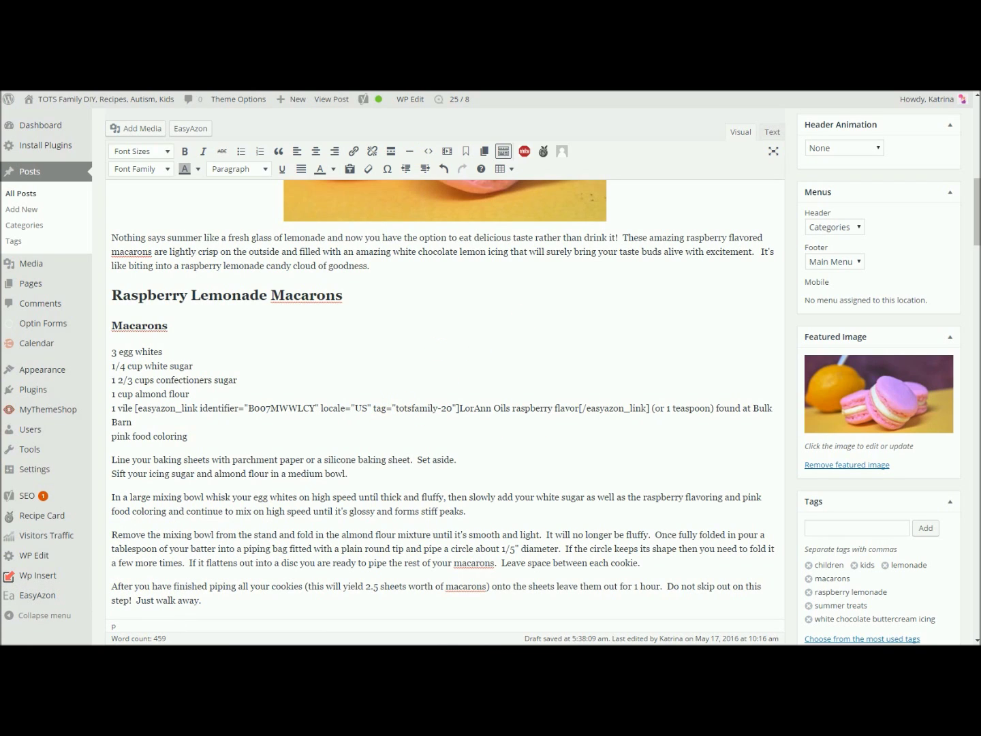
key("ctrl+Tab")
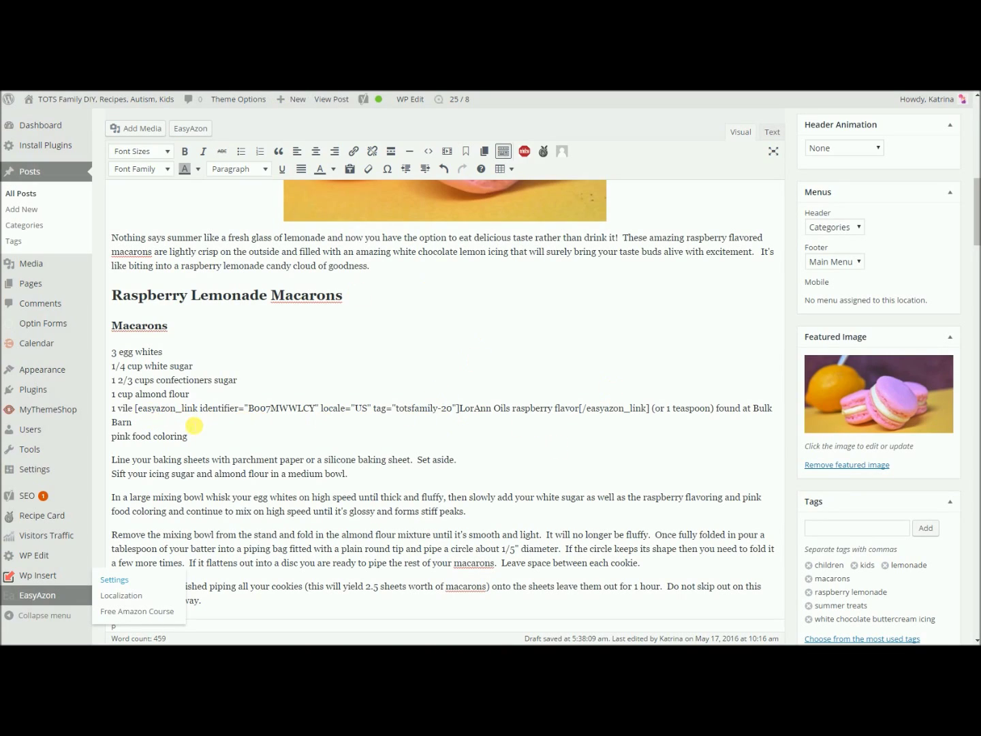
Add "or Amazon." after "Bulk Barn" in the raspberry flavor ingredient line, and check the EasyAzon settings page
left_click(765, 417)
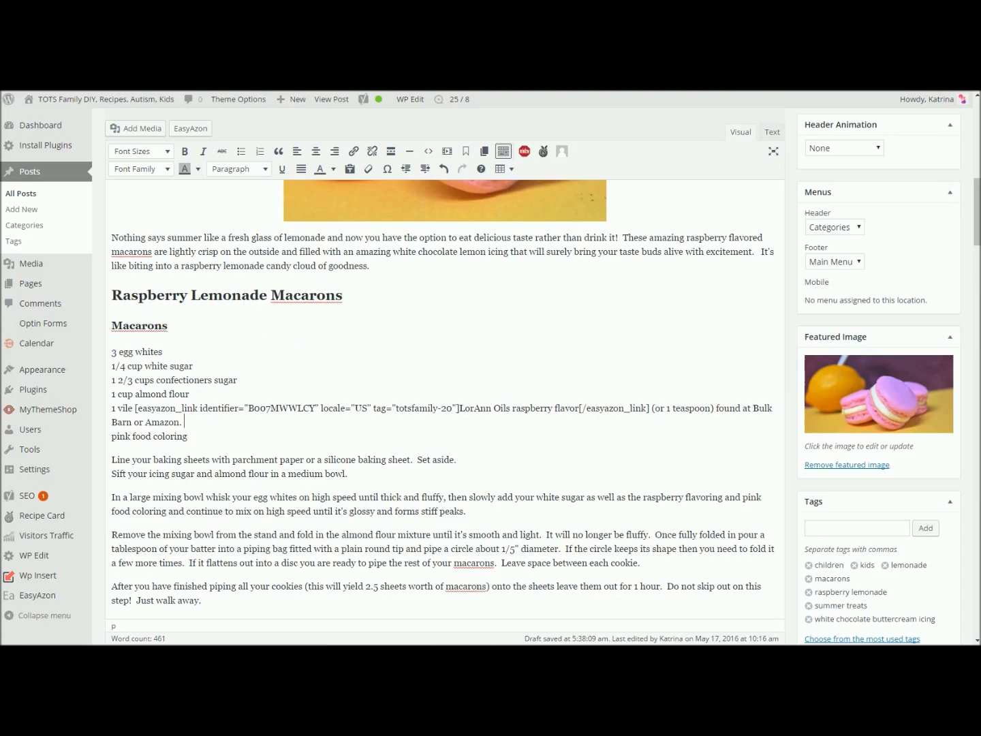
left_click(332, 93)
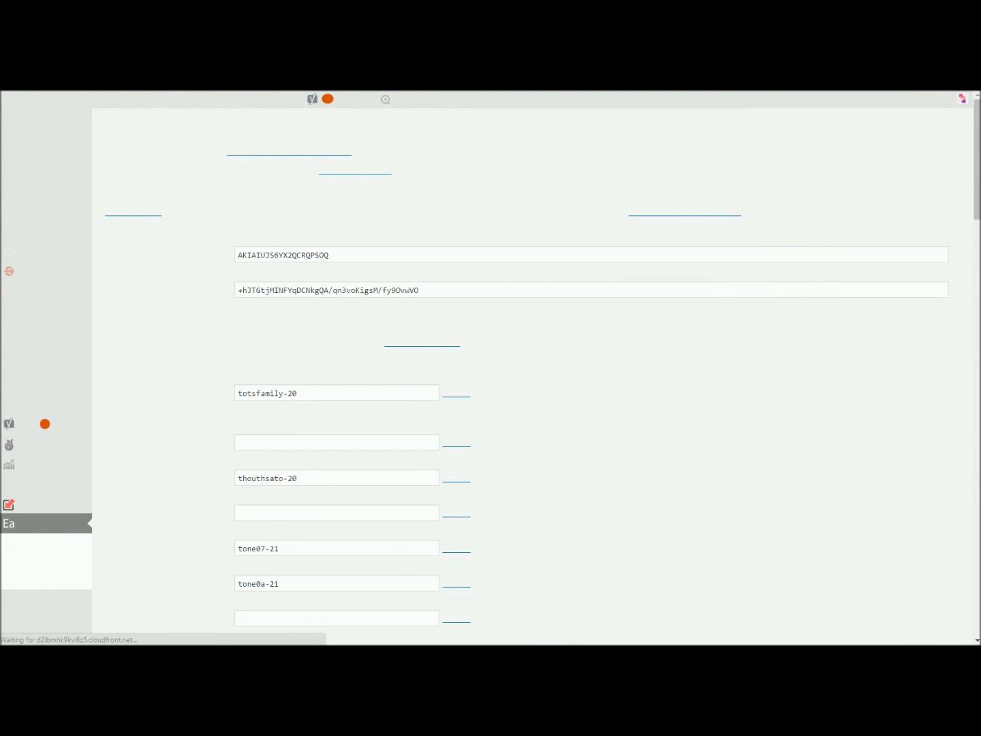
key("alt+Left")
Insert a three-column table on a new line below the "Line your baking sheets with parchment paper" instruction
scroll(387, 445, "down", 2)
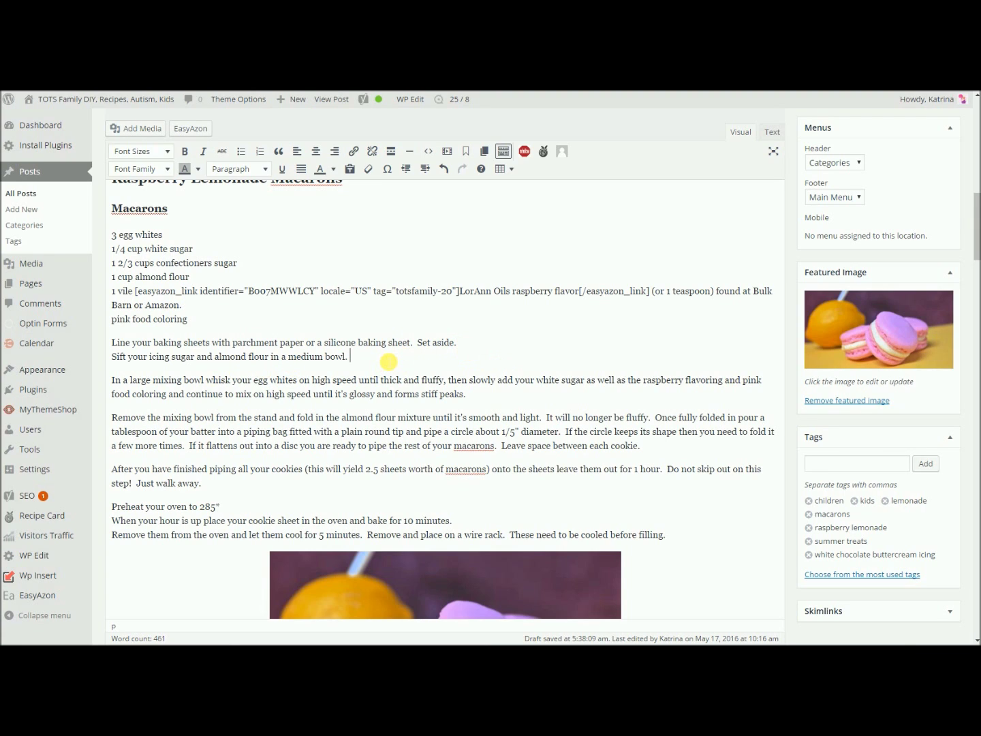
left_click(417, 350)
left_click(496, 342)
key("Return")
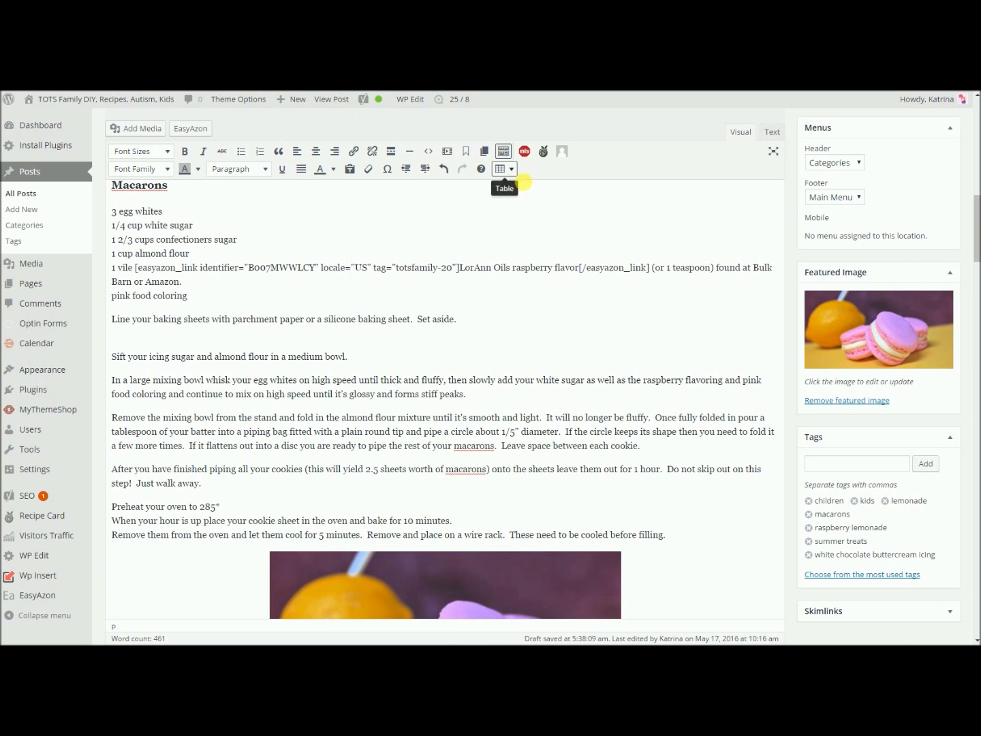
left_click(508, 175)
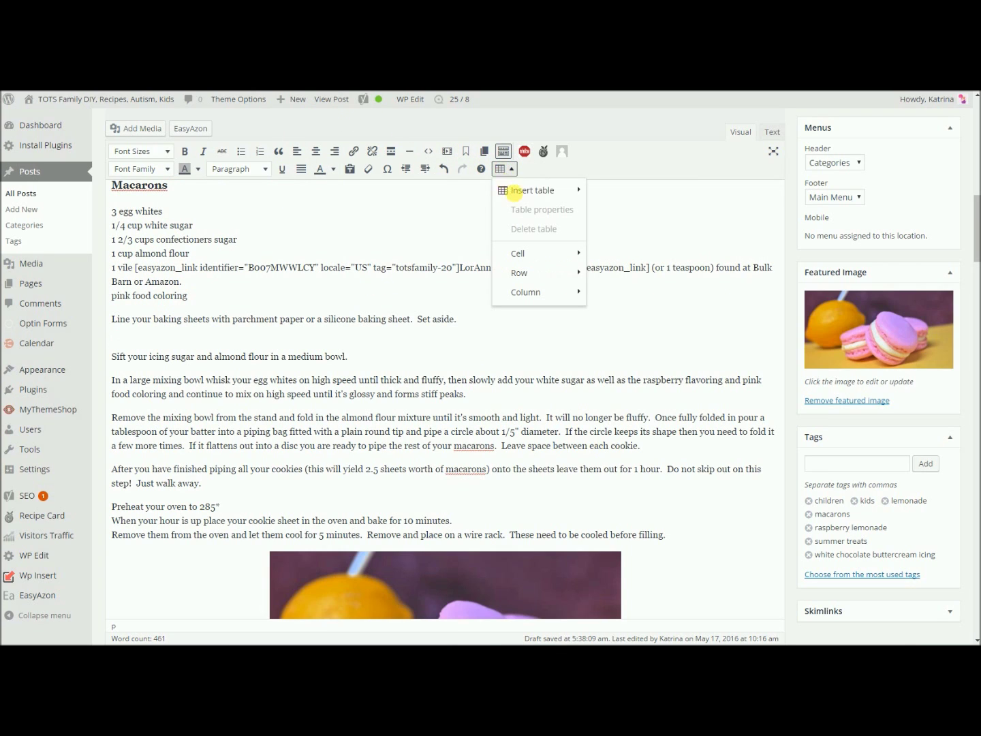
mouse_move(538, 190)
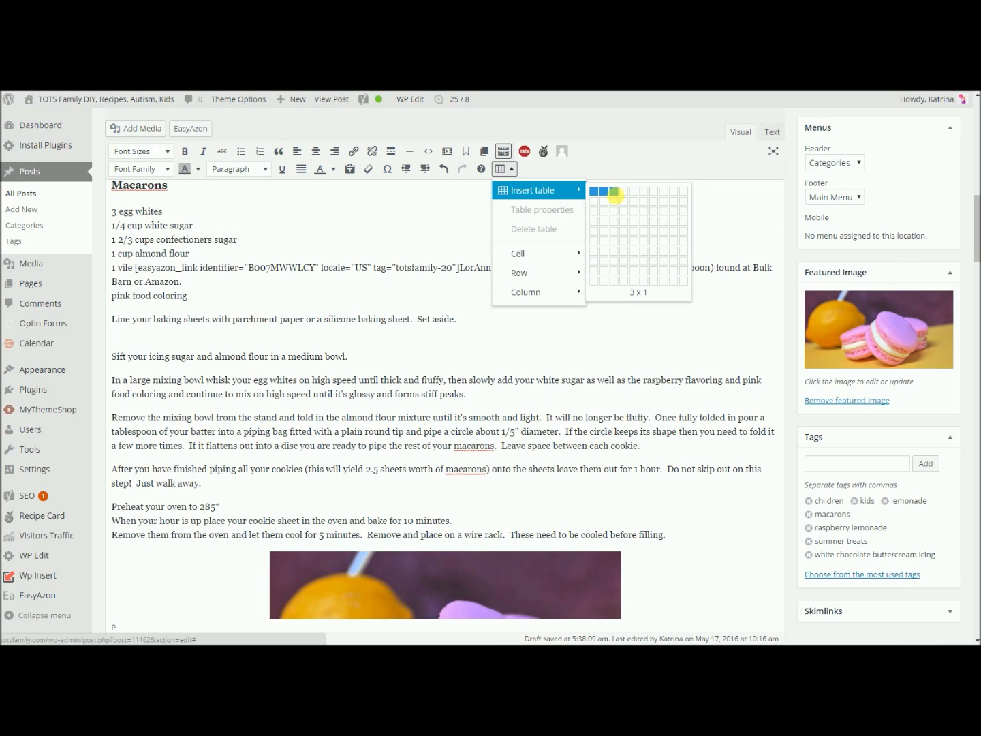
left_click(615, 204)
From a cell of the new table, search EasyAzon for "parchment paper" in the United States locale
left_click(119, 302)
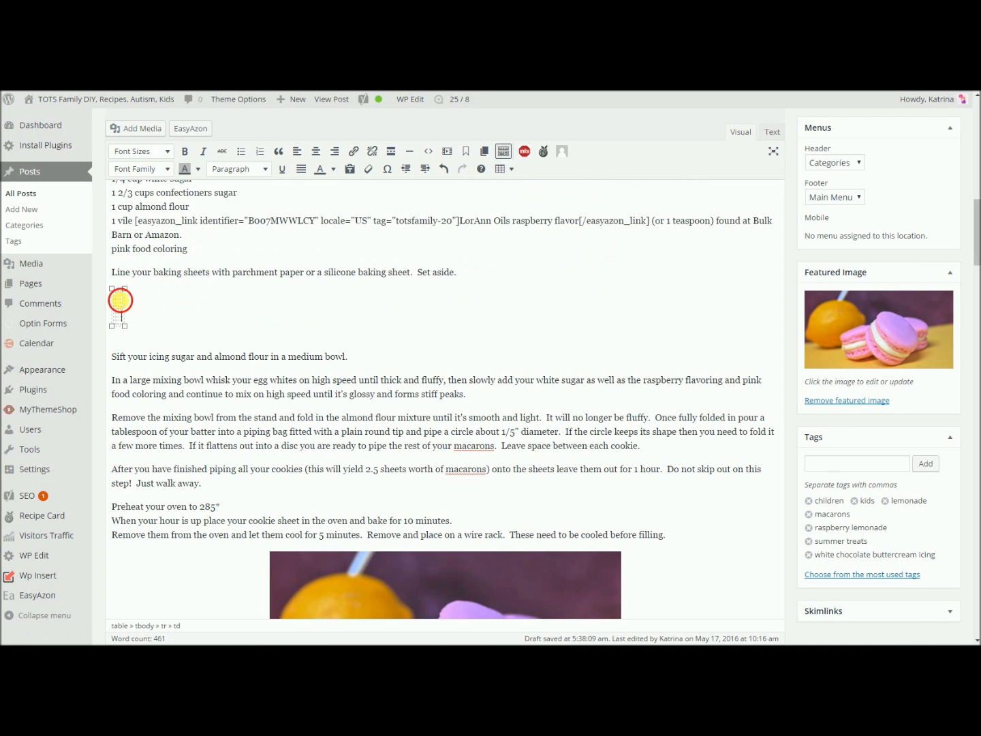
left_click(191, 128)
left_click_drag(278, 185, 976, 174)
key("BackSpace")
type("parchem")
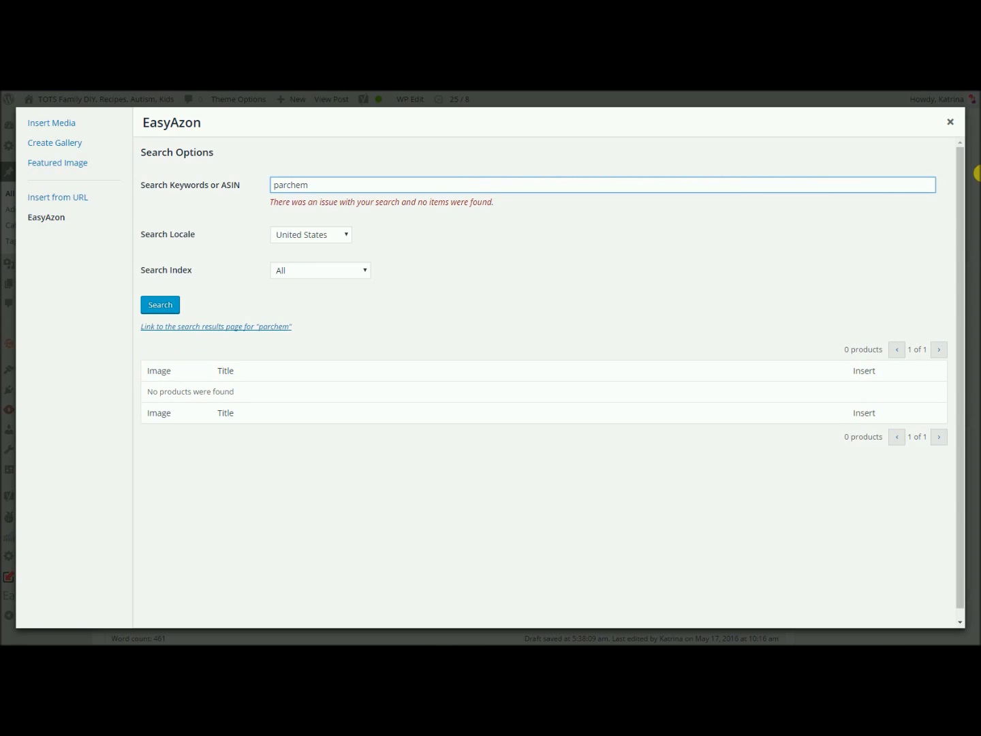
type("ent pape")
left_click(301, 184)
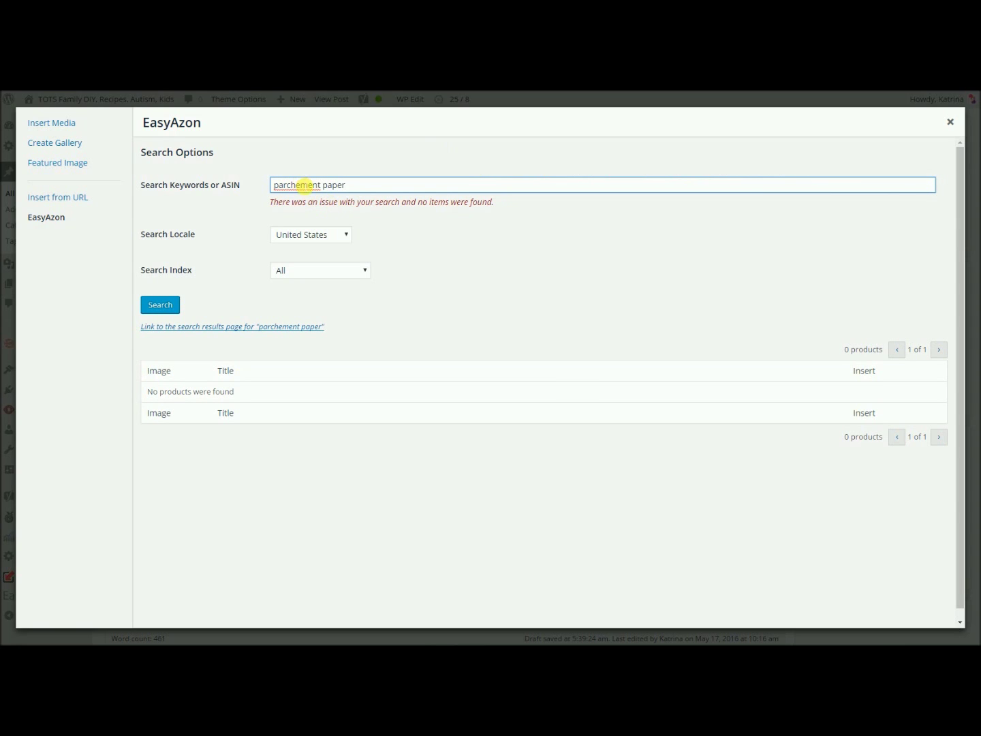
key("BackSpace")
left_click(179, 307)
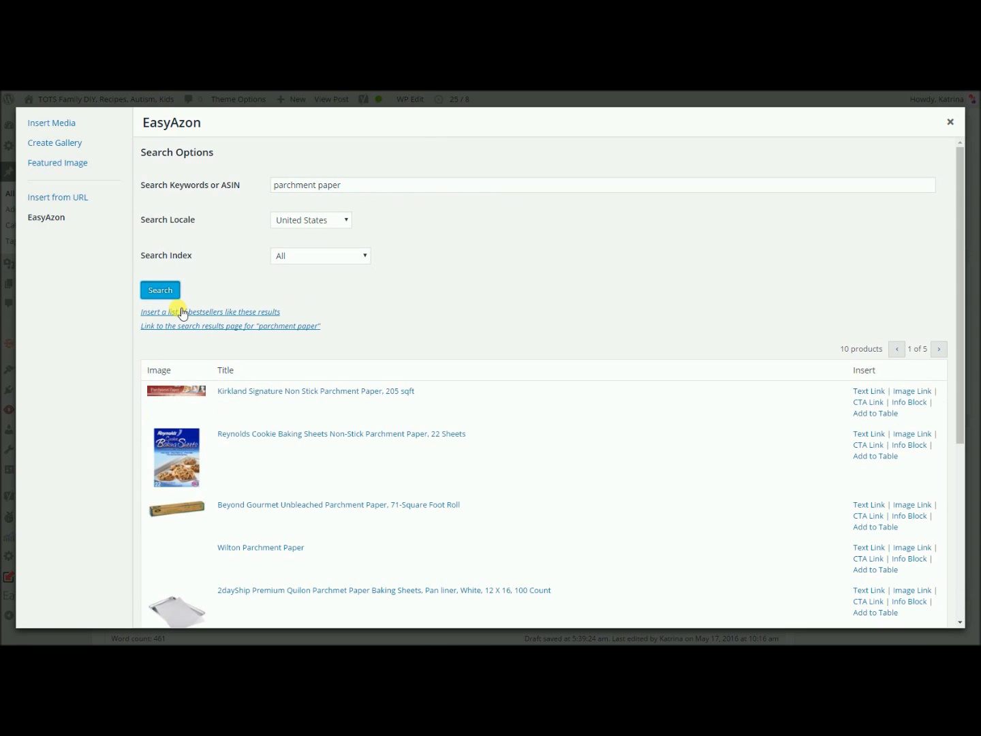
Insert a center-aligned 160 x 160 image link for the 2dayShip Premium Quilon parchment baking sheets from the search results
scroll(750, 349, "down", 1)
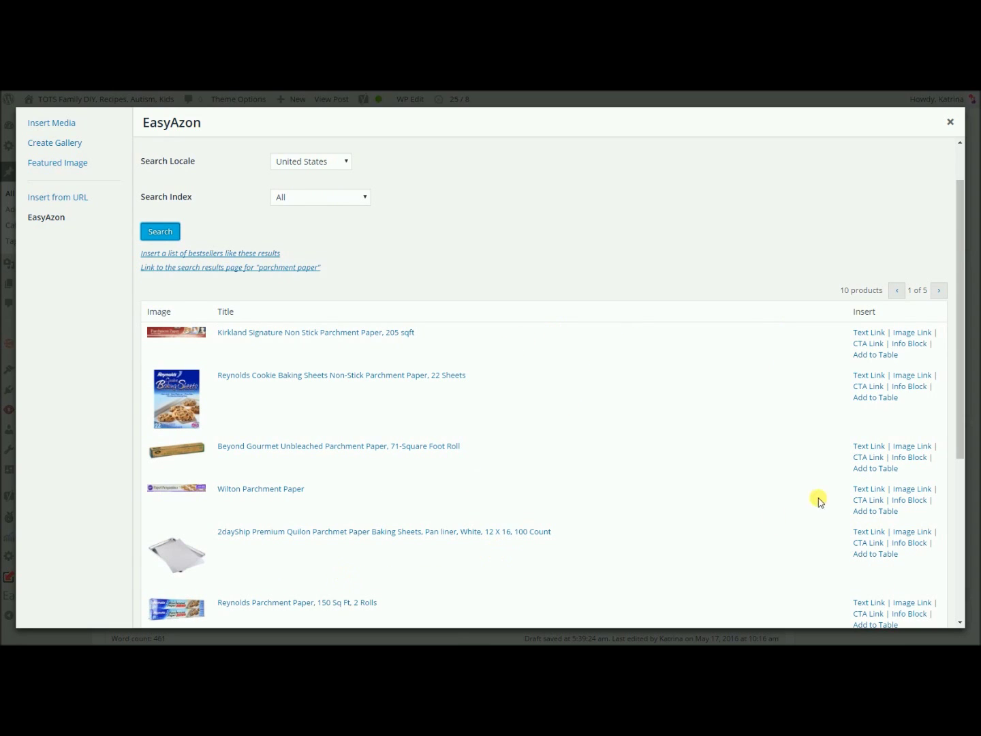
left_click(906, 531)
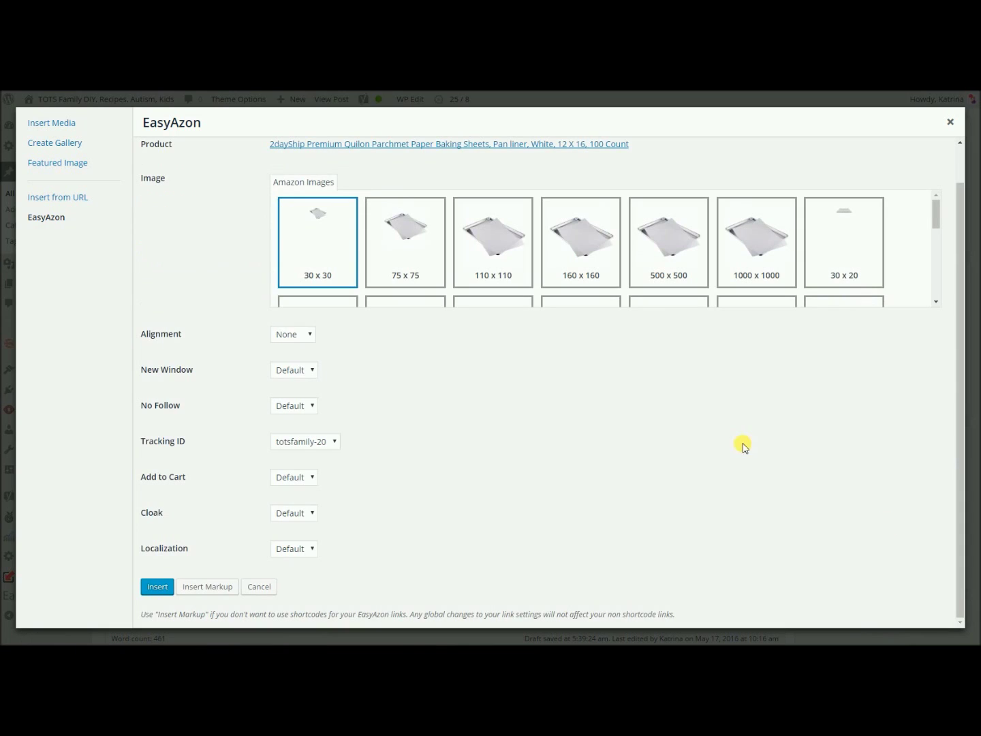
left_click(580, 254)
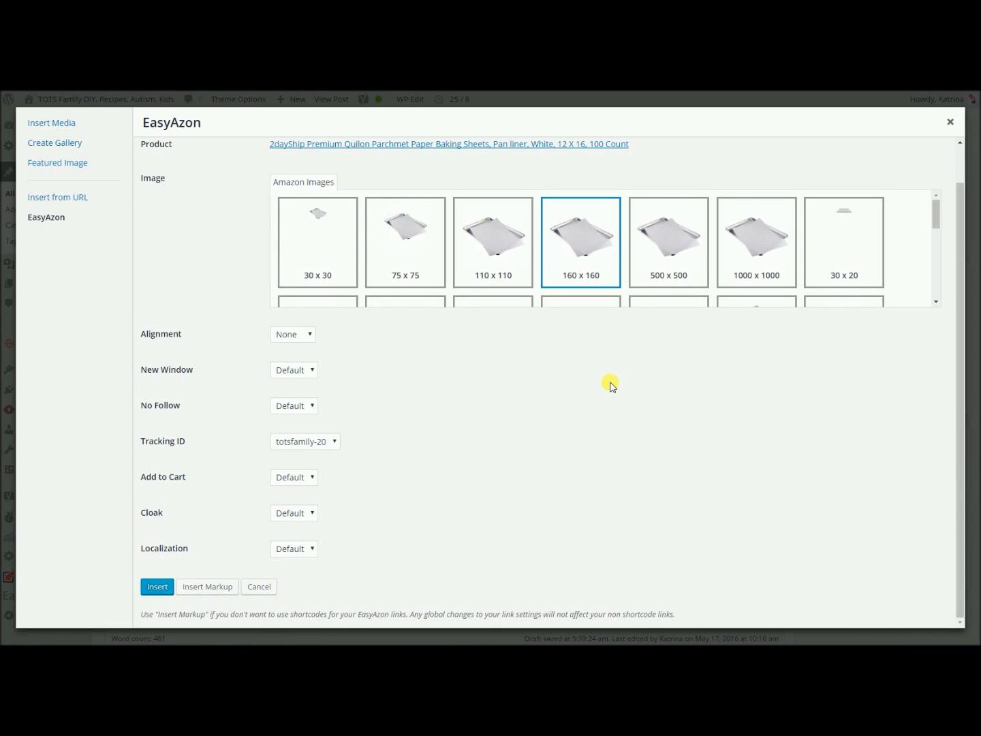
left_click(284, 343)
left_click(301, 371)
left_click(170, 584)
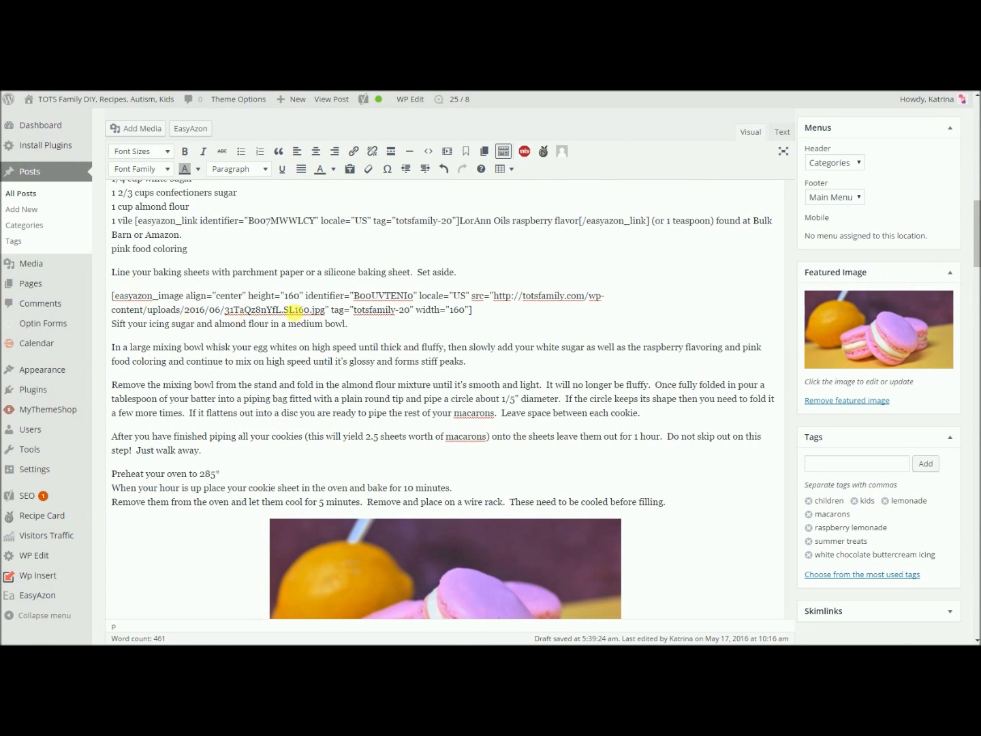
Insert a table of three columns and two rows above the 2dayShip image shortcode
left_click_drag(521, 309, 110, 295)
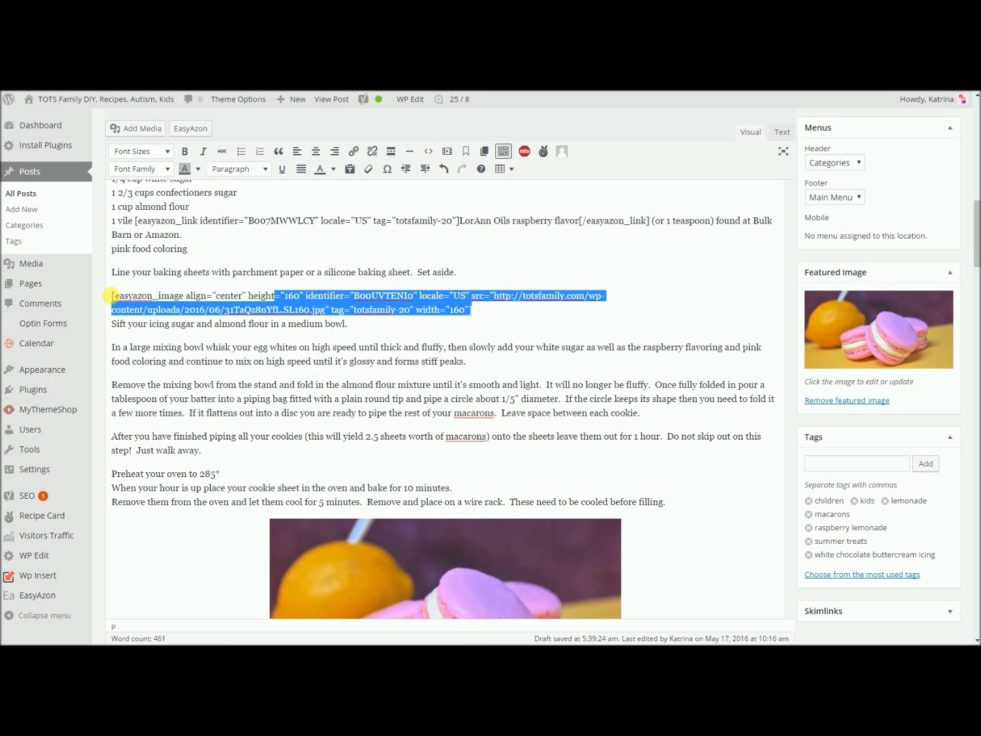
left_click(128, 295)
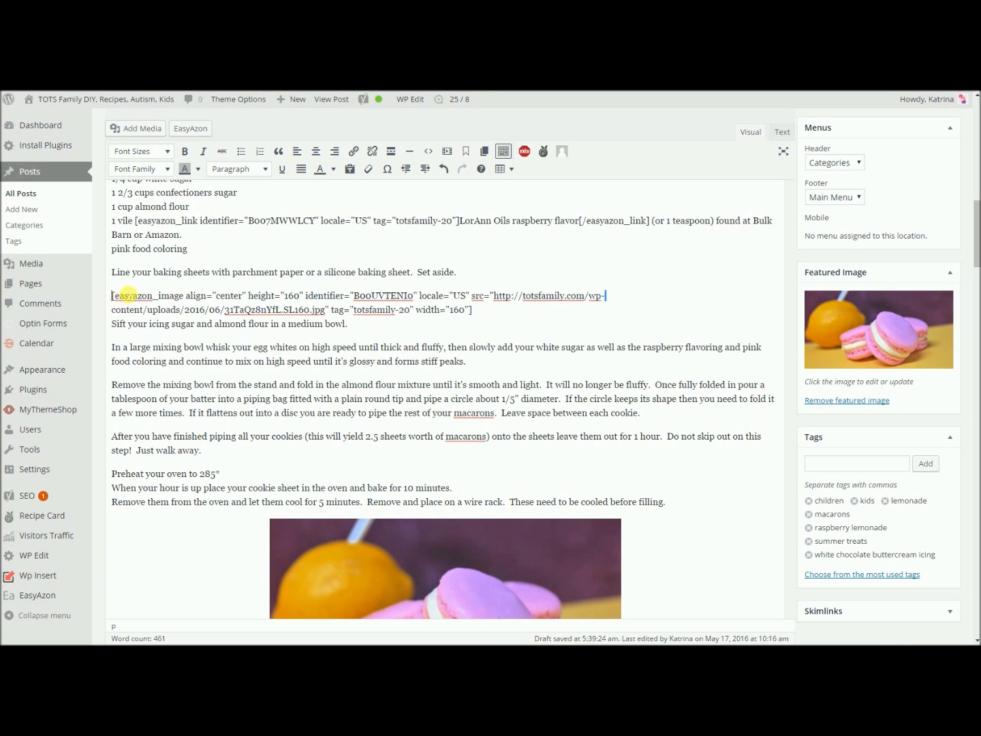
left_click(502, 169)
mouse_move(522, 197)
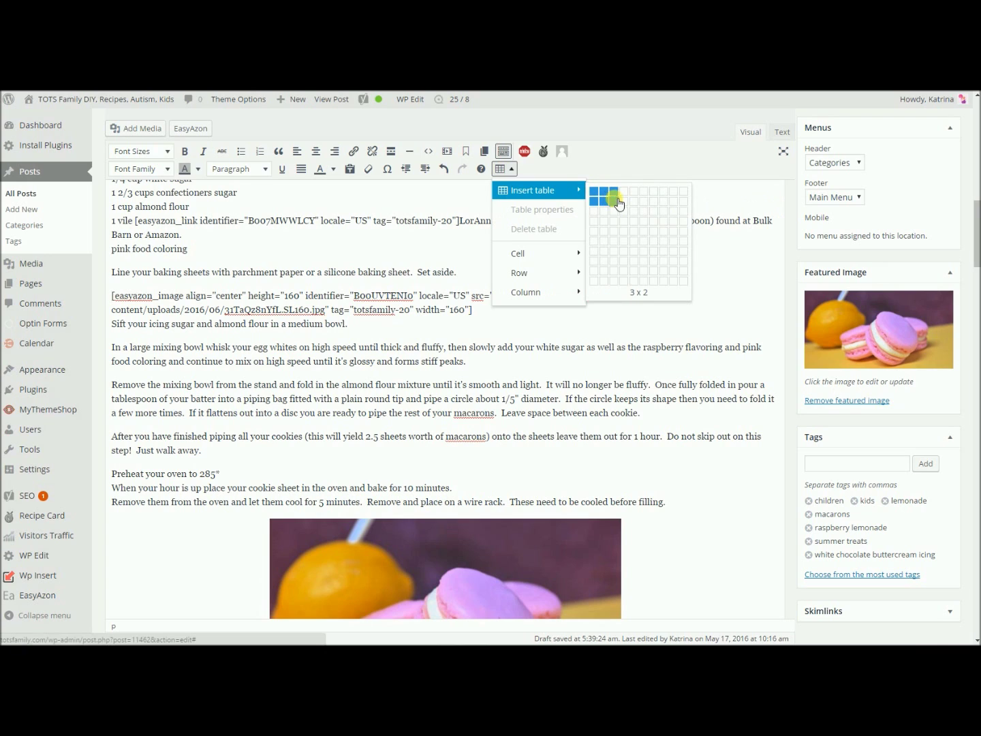
left_click(600, 196)
Move the 2dayShip image shortcode into the first cell of the table's top row and remove the leftover blank line
left_click_drag(502, 316, 109, 295)
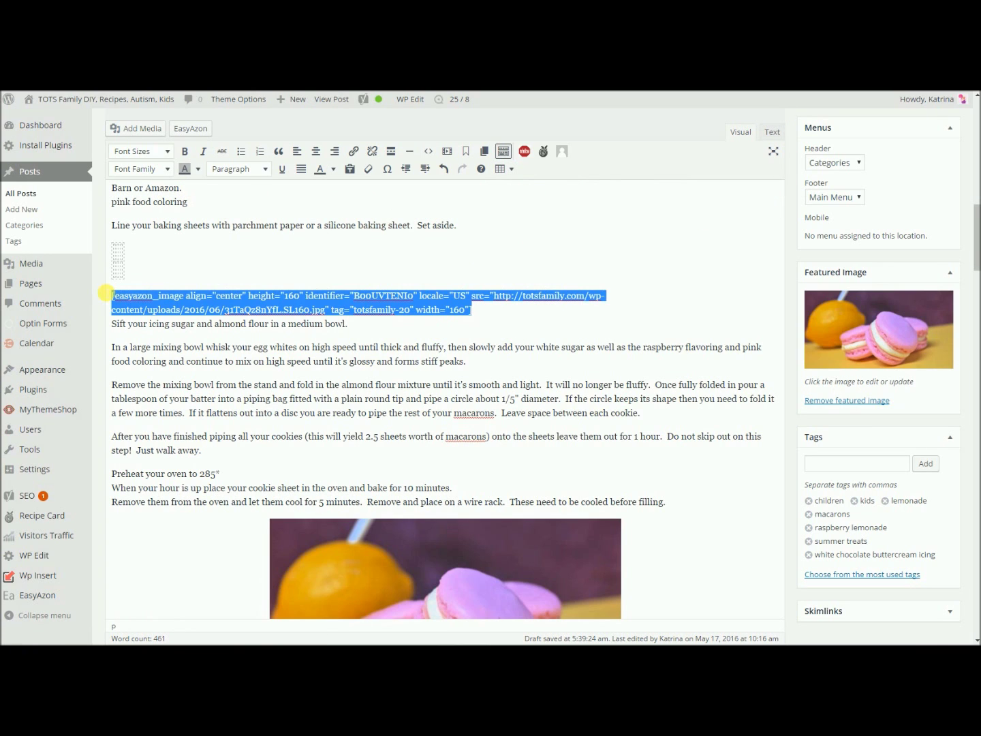
right_click(137, 296)
left_click(140, 302)
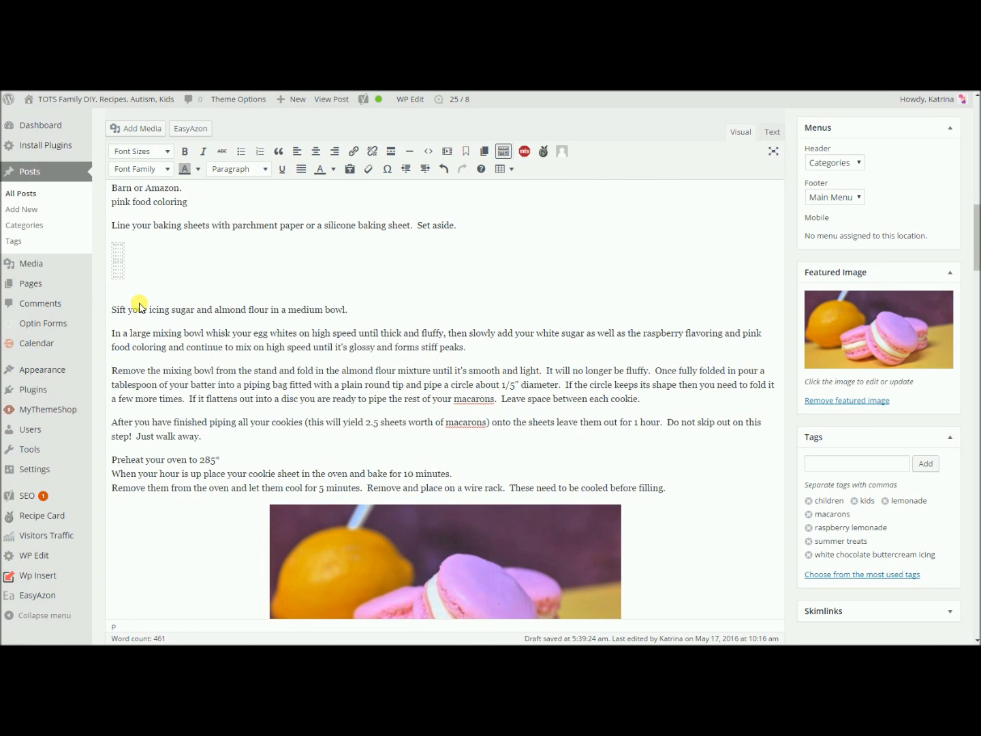
key("BackSpace")
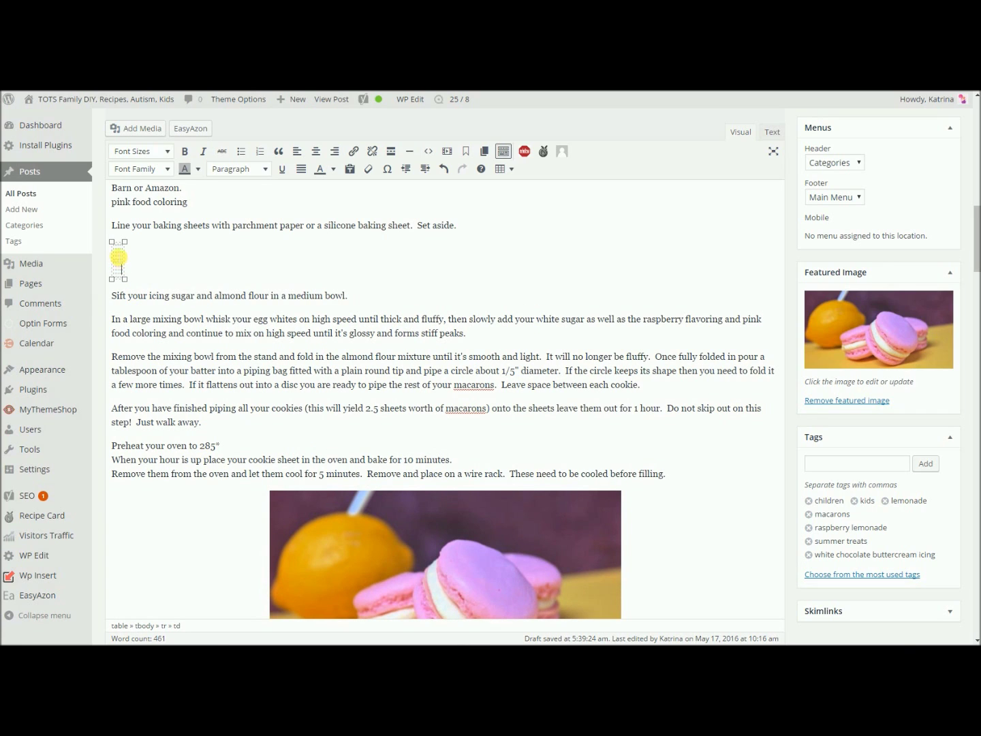
right_click(120, 265)
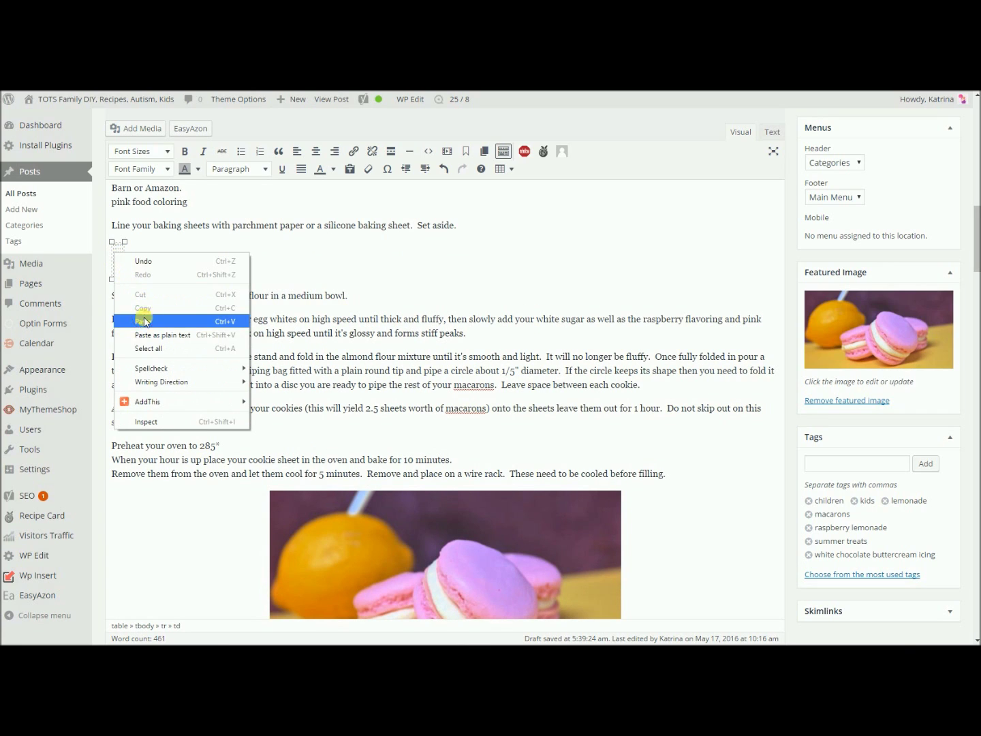
left_click(142, 322)
Insert a Small Light, center-aligned call-to-action link for the 2dayShip parchment sheets in the cell below its image shortcode
left_click(361, 273)
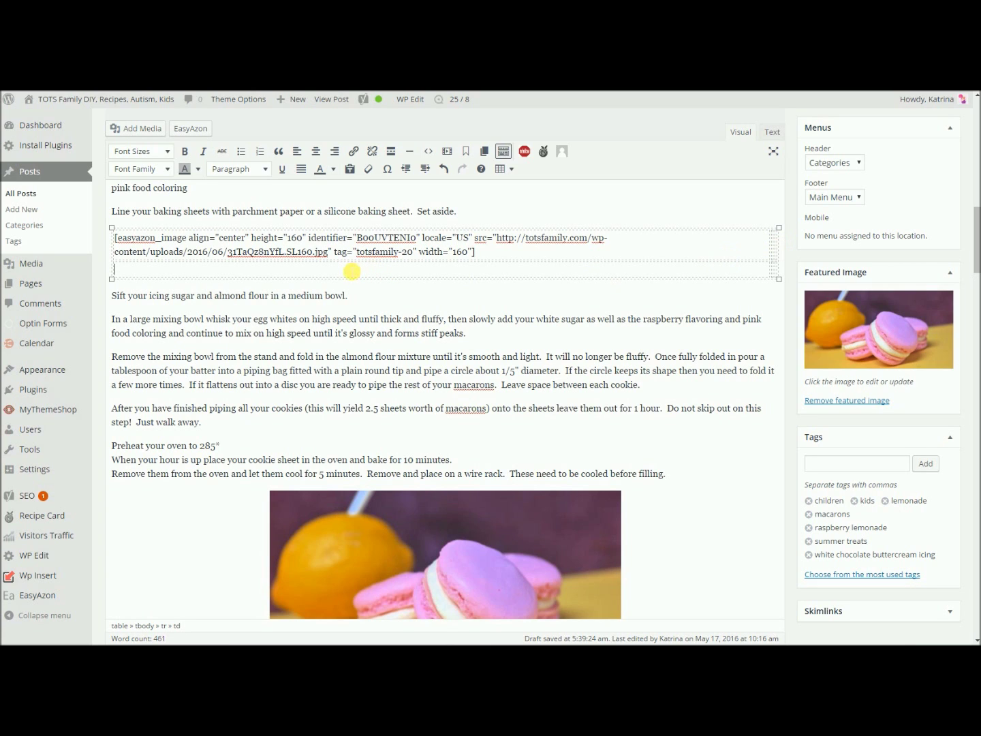
left_click(191, 129)
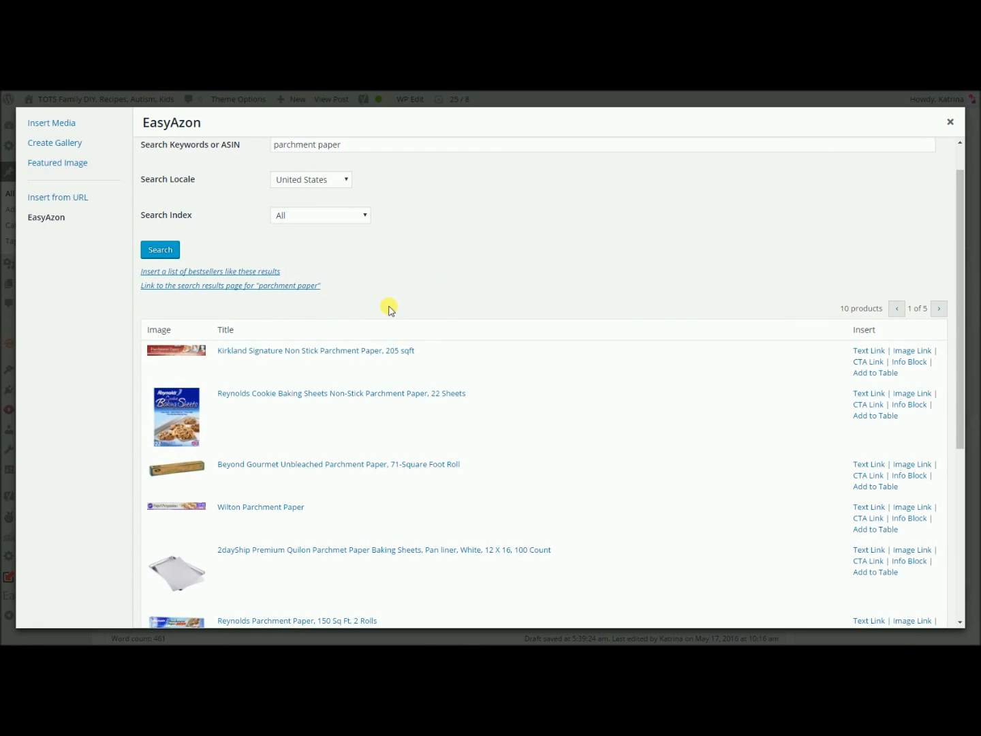
scroll(340, 453, "down", 1)
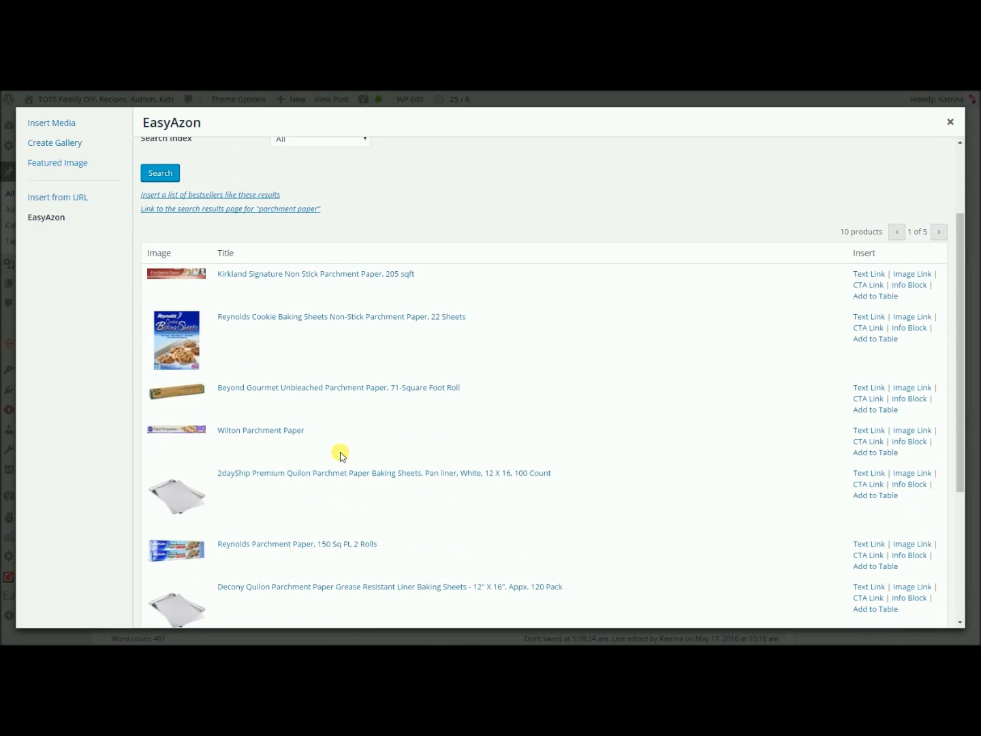
left_click(876, 485)
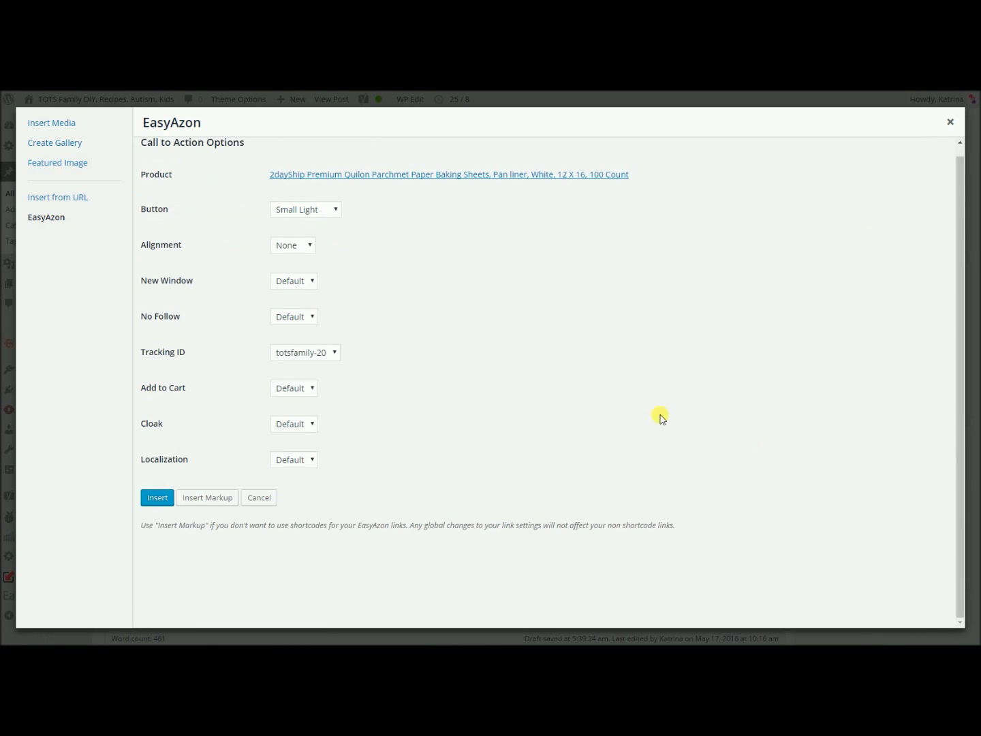
scroll(628, 381, "up", 1)
left_click(322, 220)
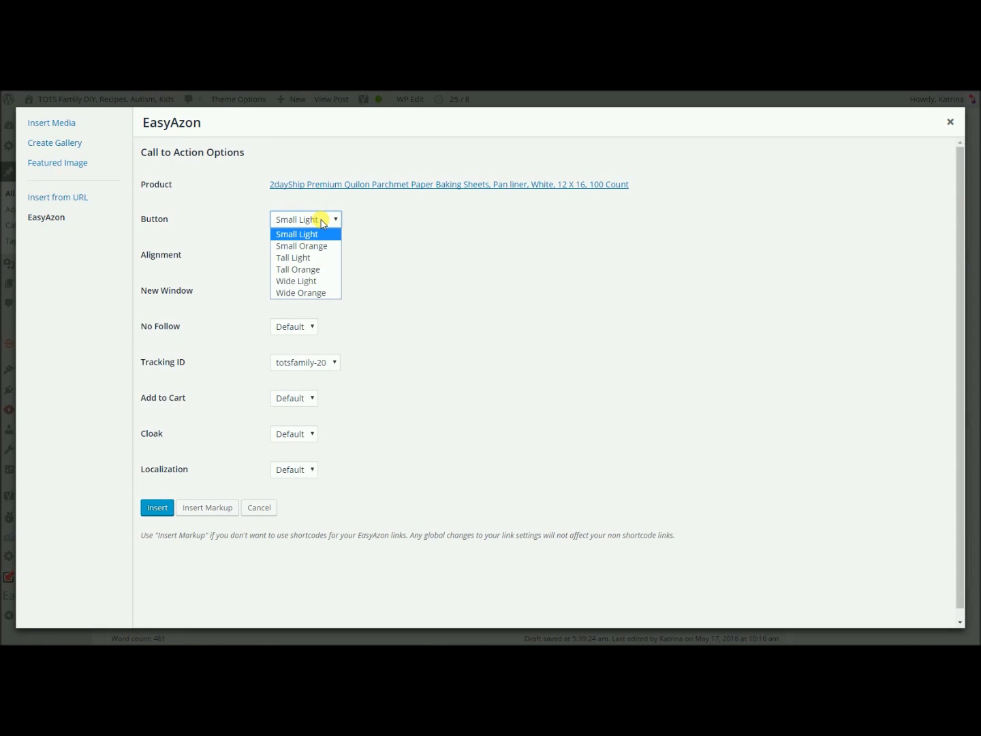
left_click(322, 220)
left_click(302, 257)
left_click(291, 293)
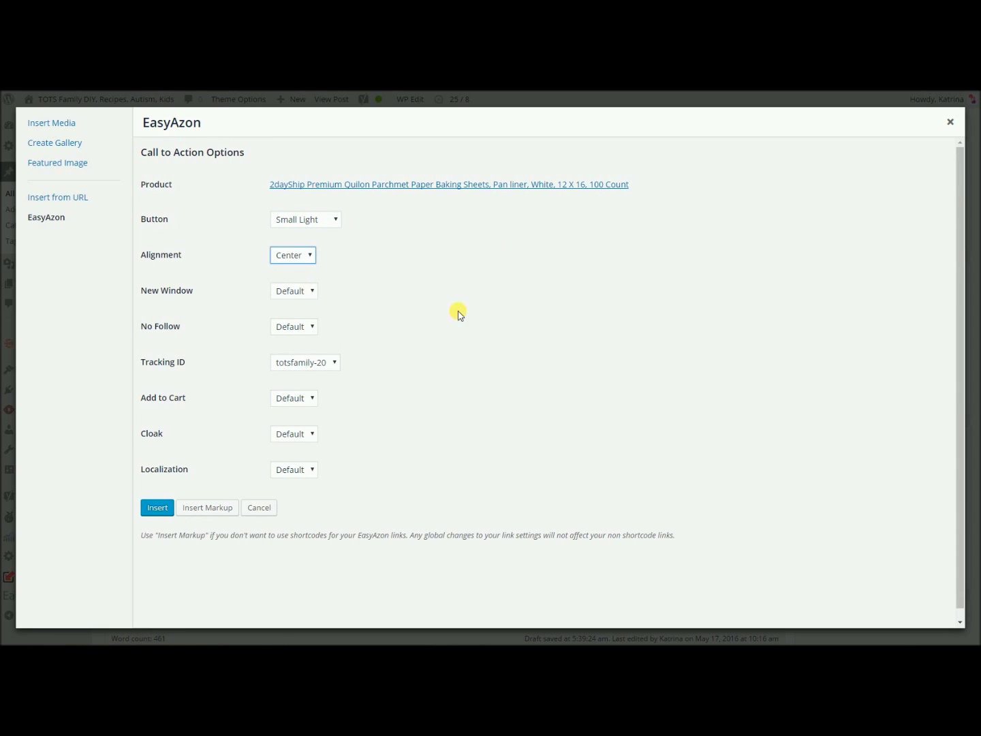
left_click(162, 508)
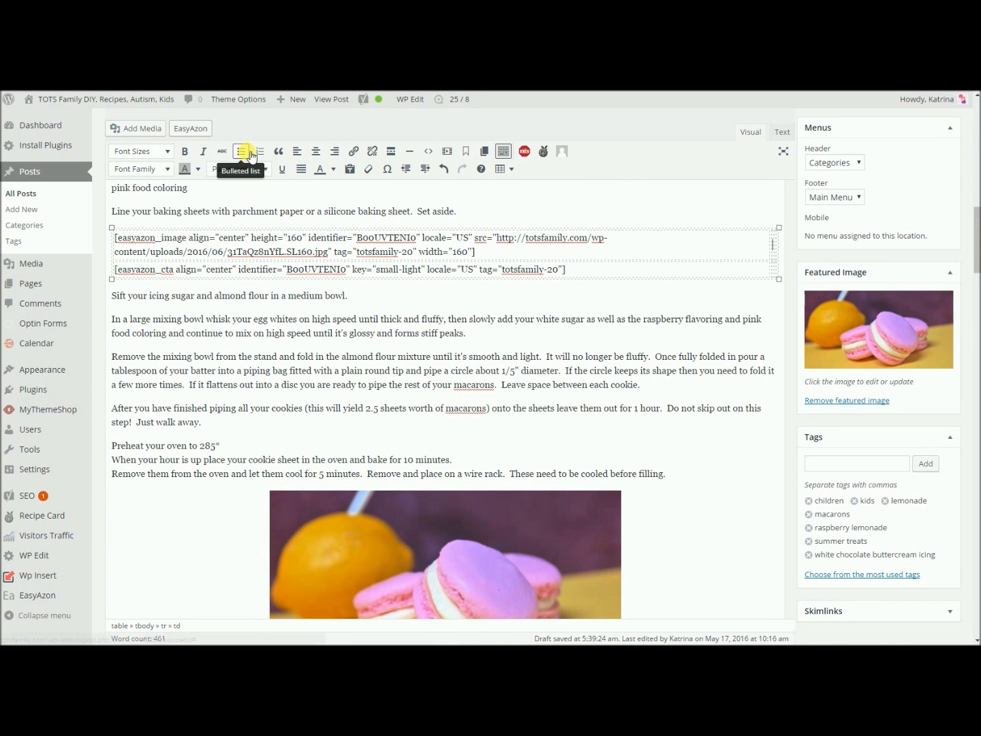
Insert the centered 160 x 87 cookie image link for Reynolds Cookie Baking Sheets into the second cell of the table's top row
left_click(194, 128)
scroll(557, 366, "down", 4)
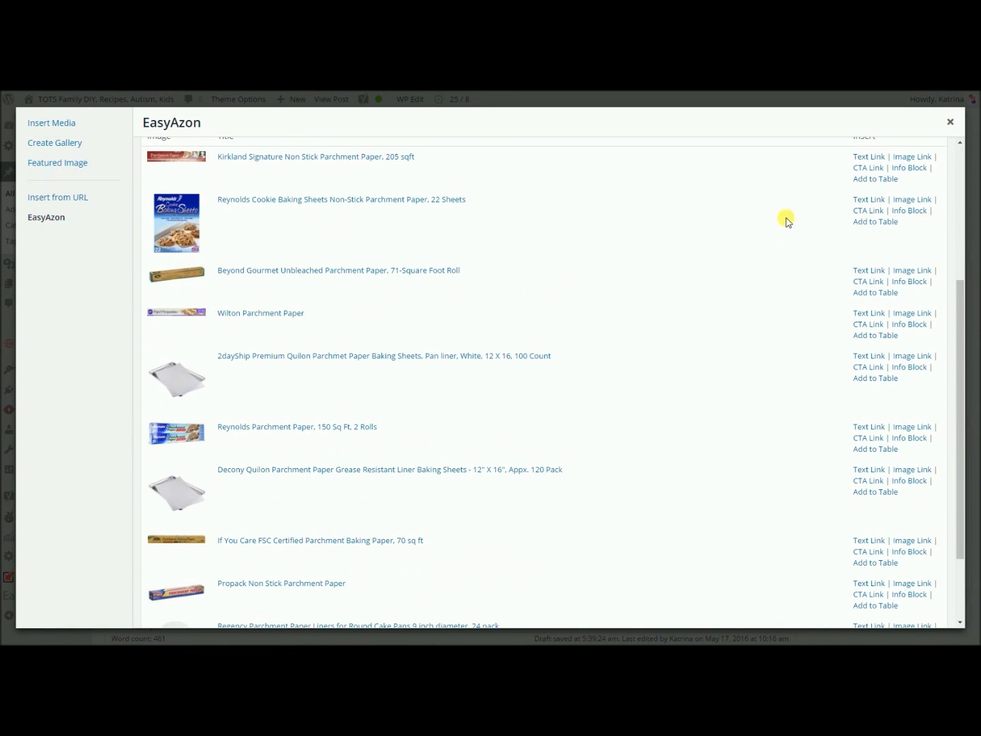
left_click(923, 199)
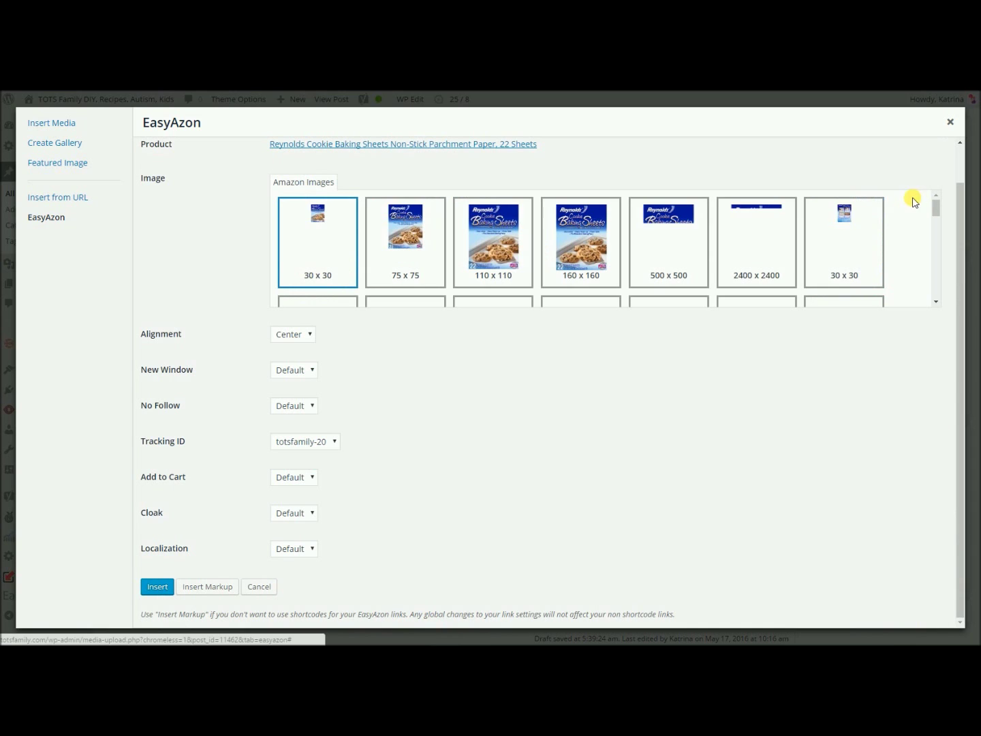
scroll(815, 246, "down", 2)
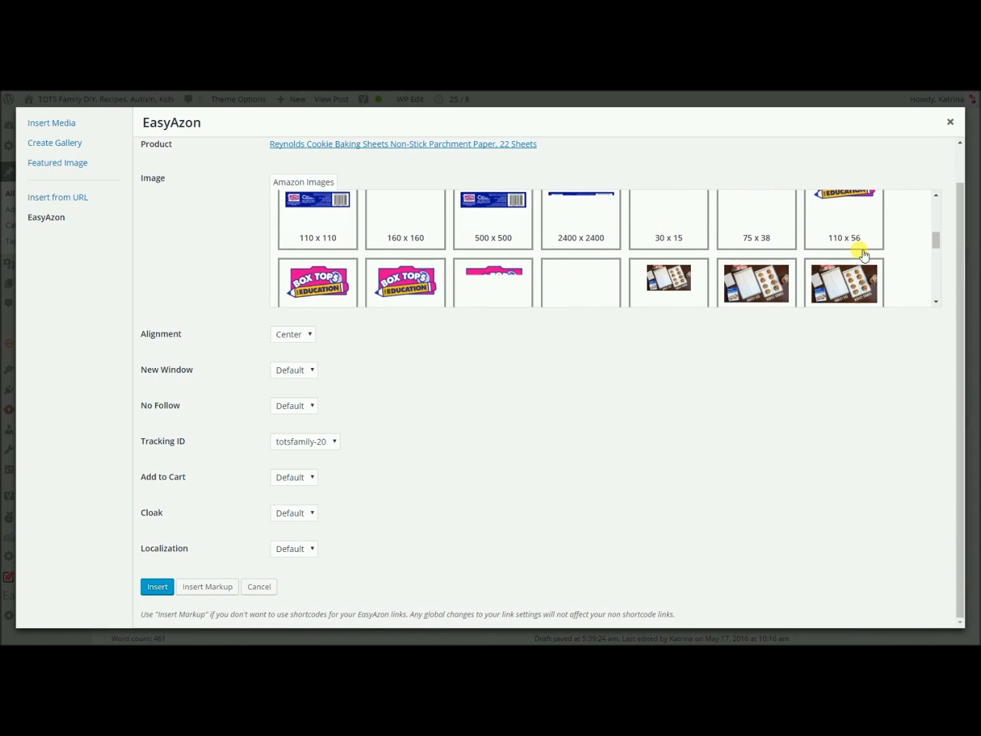
scroll(858, 253, "down", 4)
scroll(862, 255, "down", 1)
scroll(862, 255, "up", 3)
scroll(864, 250, "down", 2)
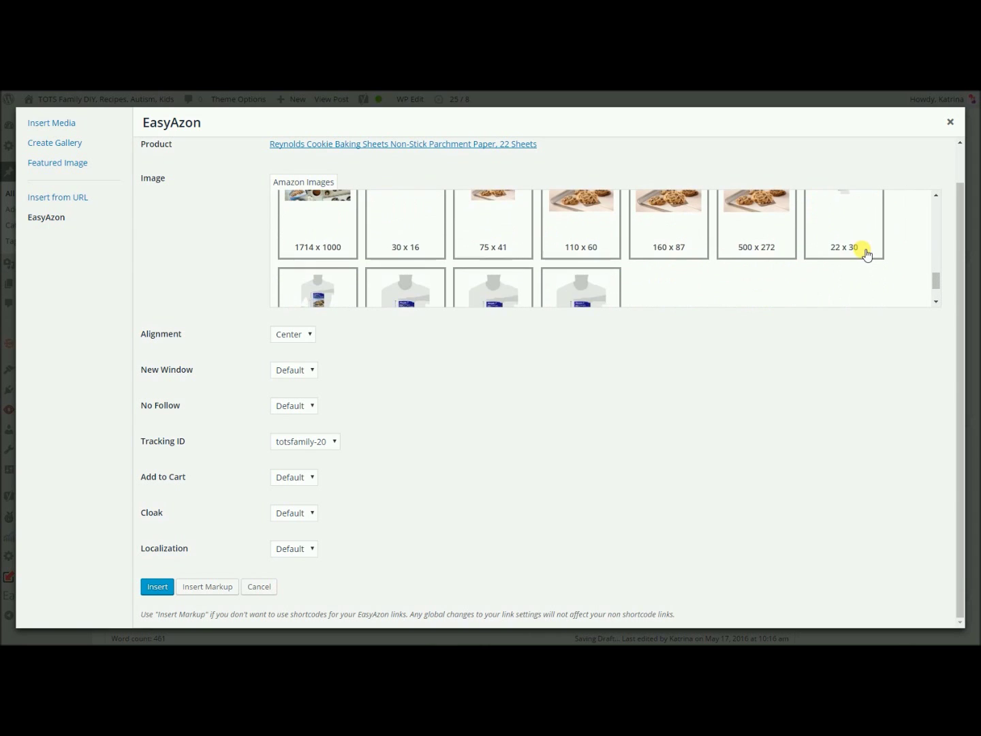
scroll(862, 252, "up", 1)
left_click(682, 263)
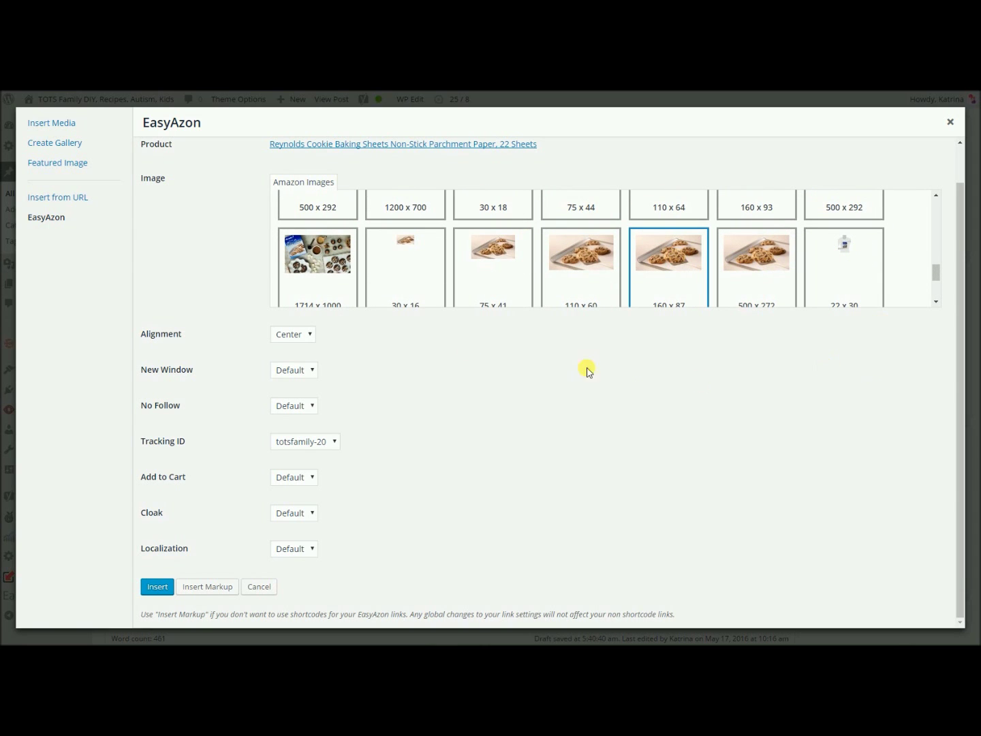
left_click(157, 587)
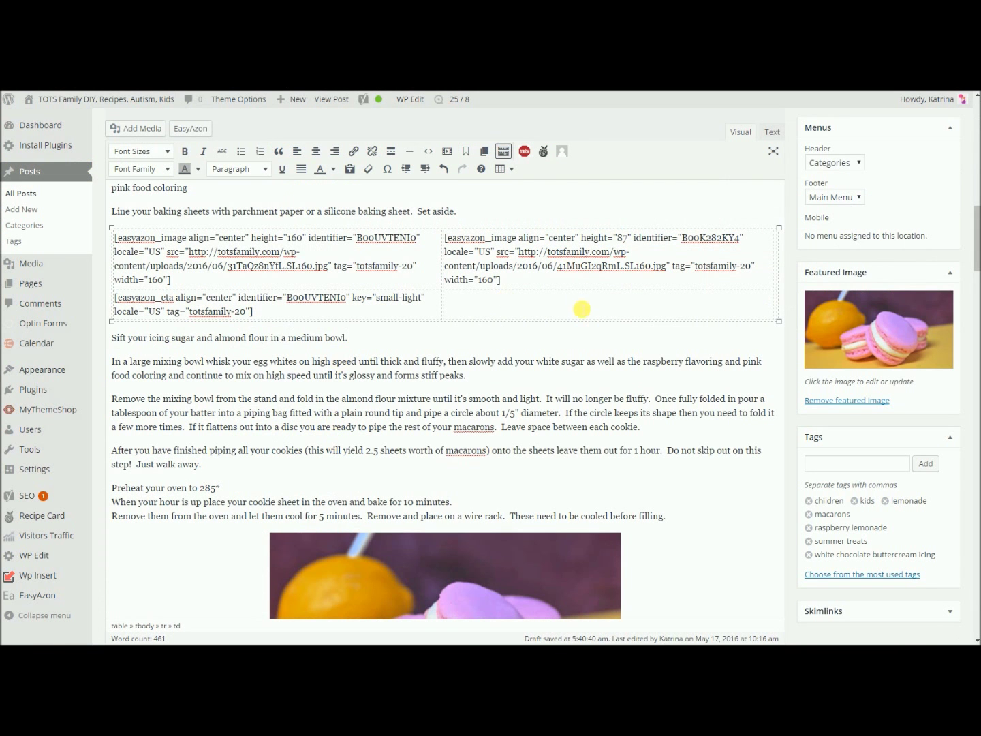
Insert a centered Small Light call-to-action link for Reynolds Cookie Baking Sheets in the cell below its image shortcode
left_click(196, 130)
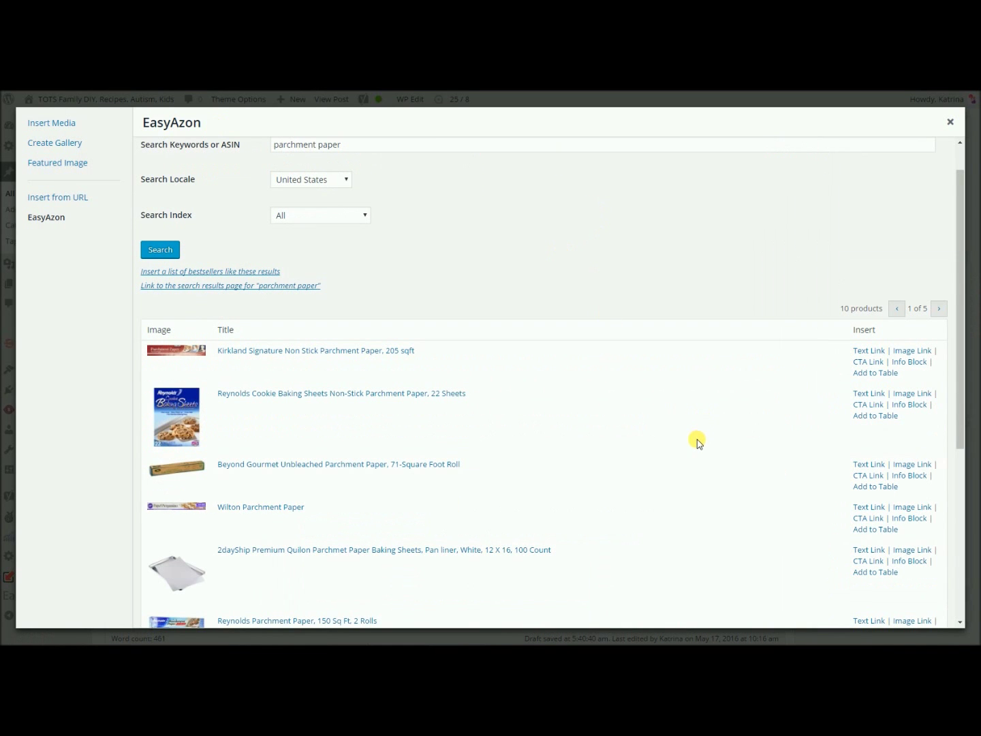
left_click(869, 405)
left_click(157, 497)
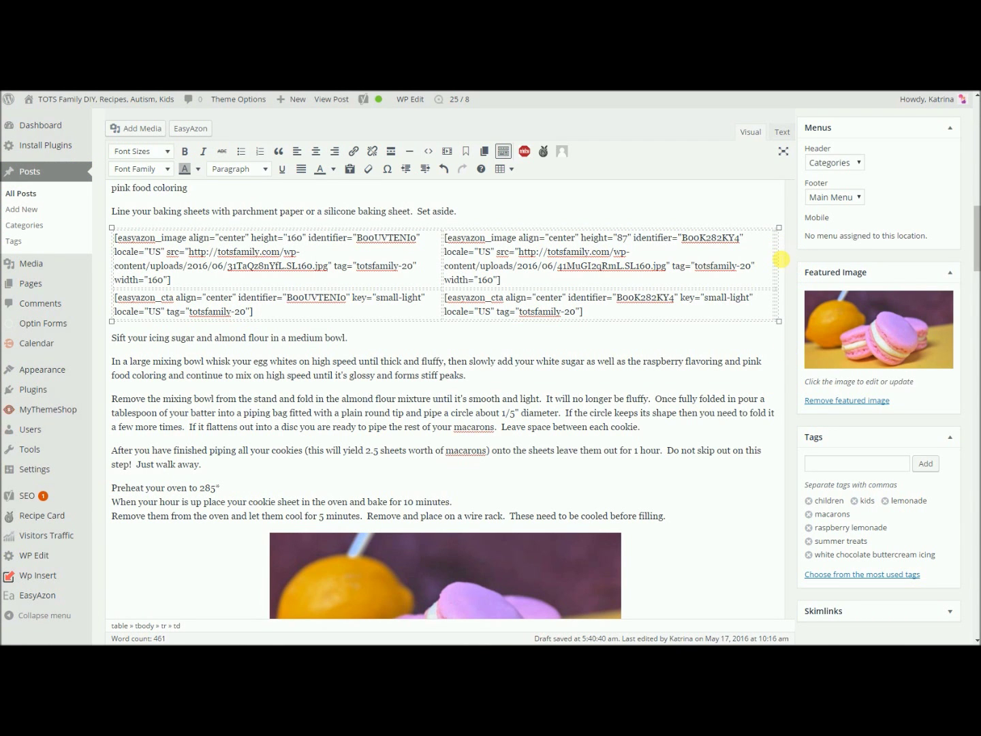
Insert a centered 160 x 140 image link for the Regency round parchment paper liners into the third cell of the top row
left_click(191, 128)
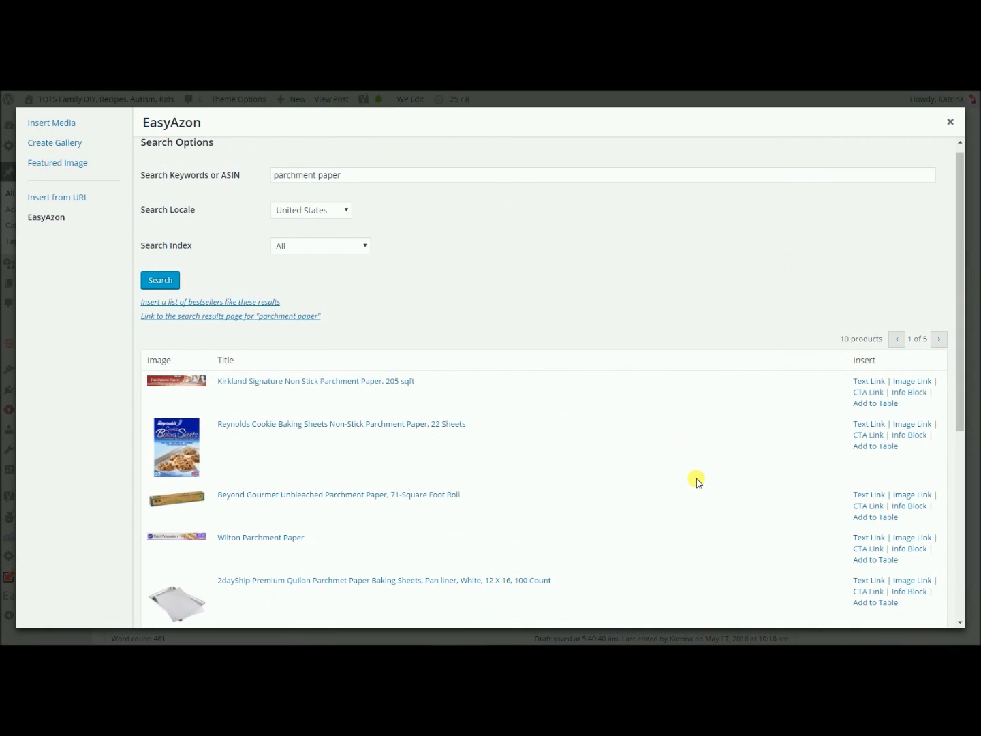
scroll(696, 480, "down", 5)
scroll(697, 480, "down", 2)
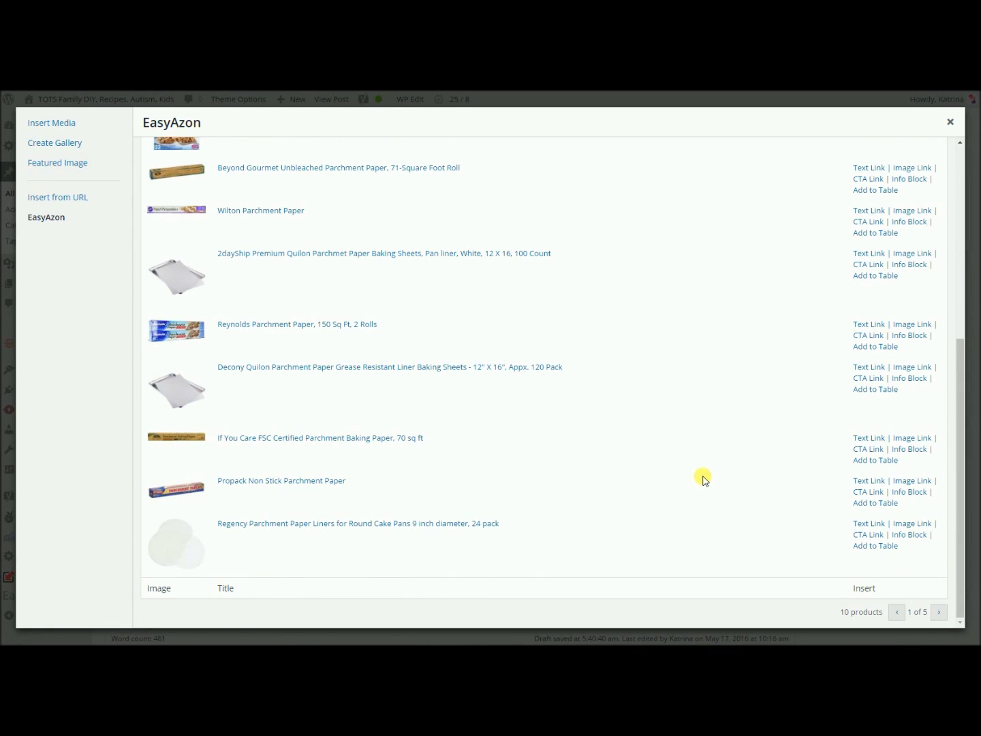
left_click(913, 524)
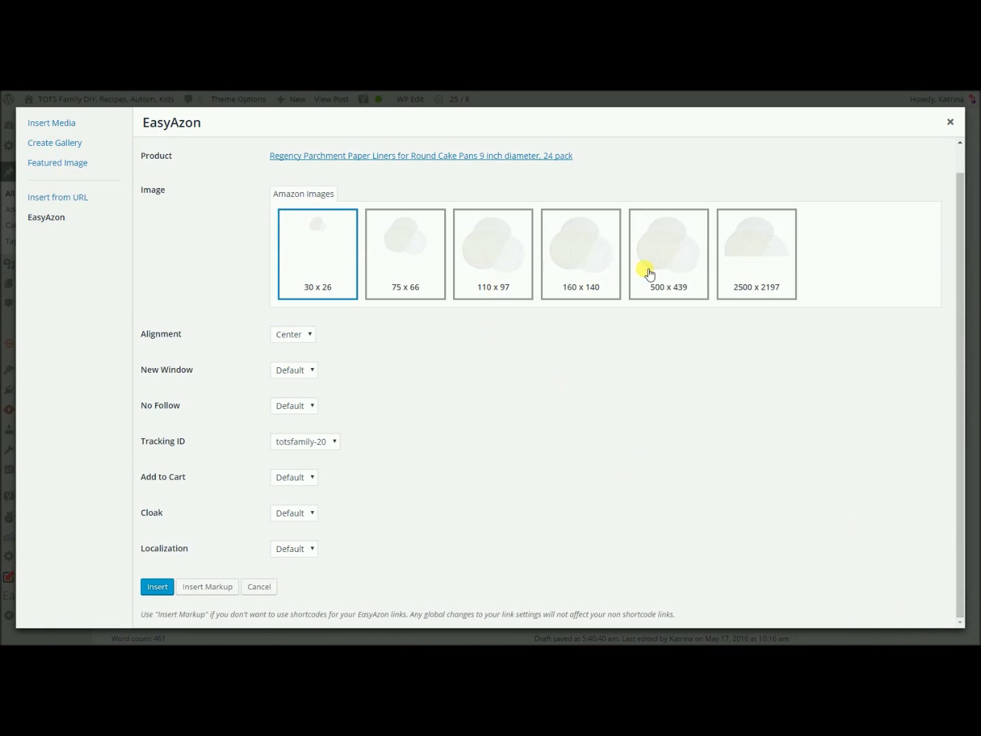
left_click(572, 261)
left_click(156, 586)
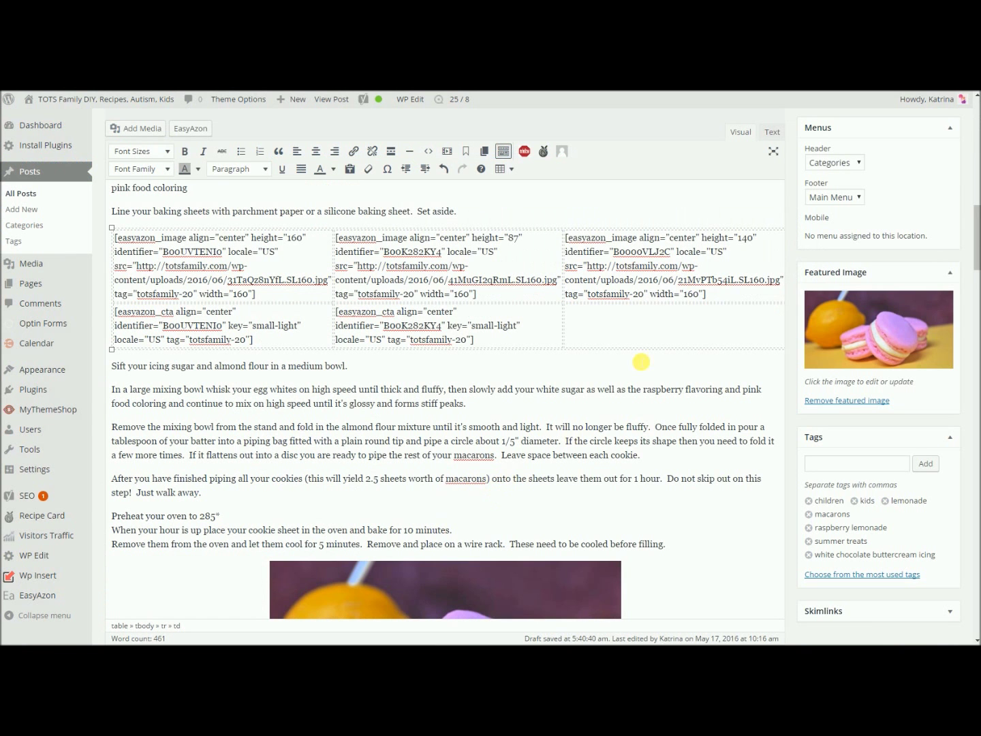
Insert a centered Small Light call-to-action link for the Regency parchment liners in the cell below its image shortcode
left_click(191, 128)
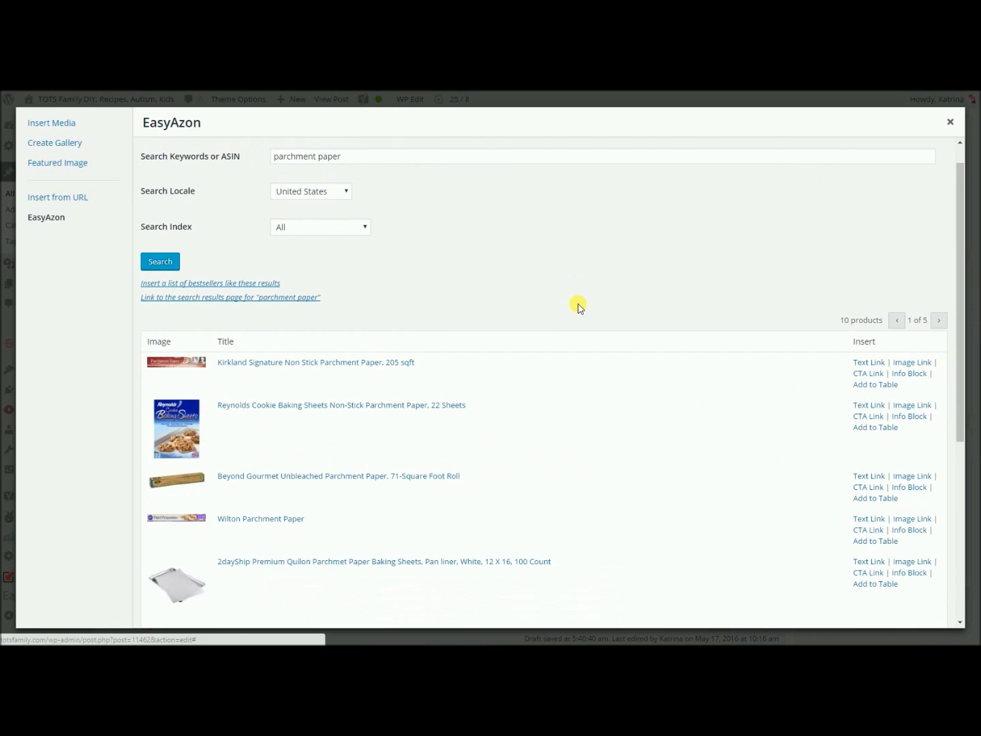
scroll(665, 436, "down", 5)
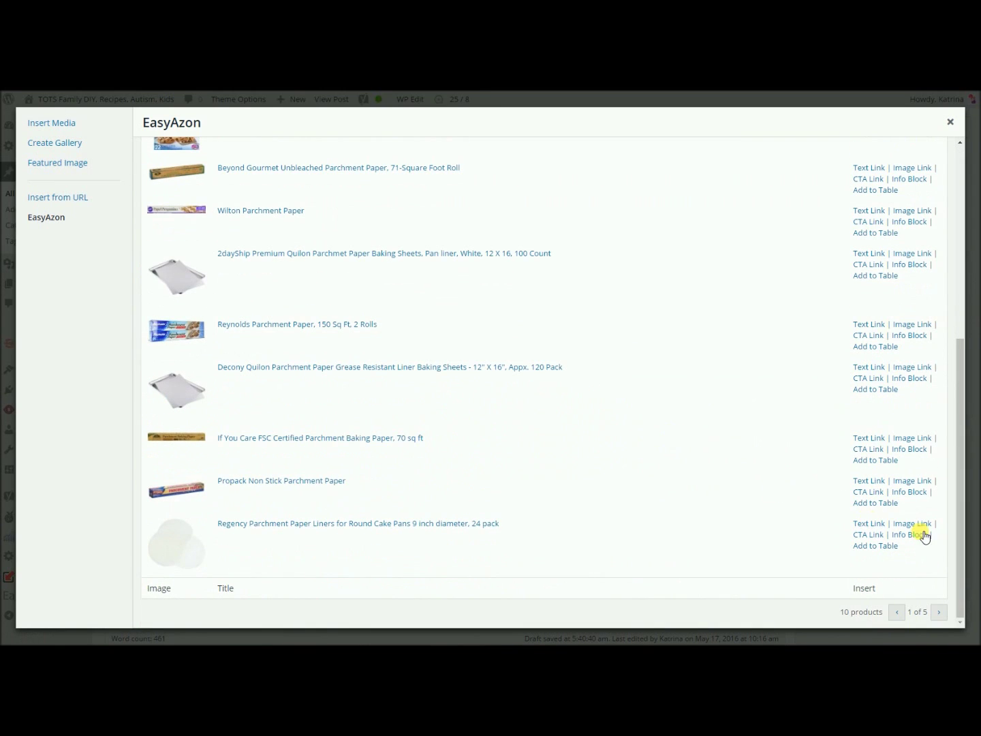
left_click(869, 535)
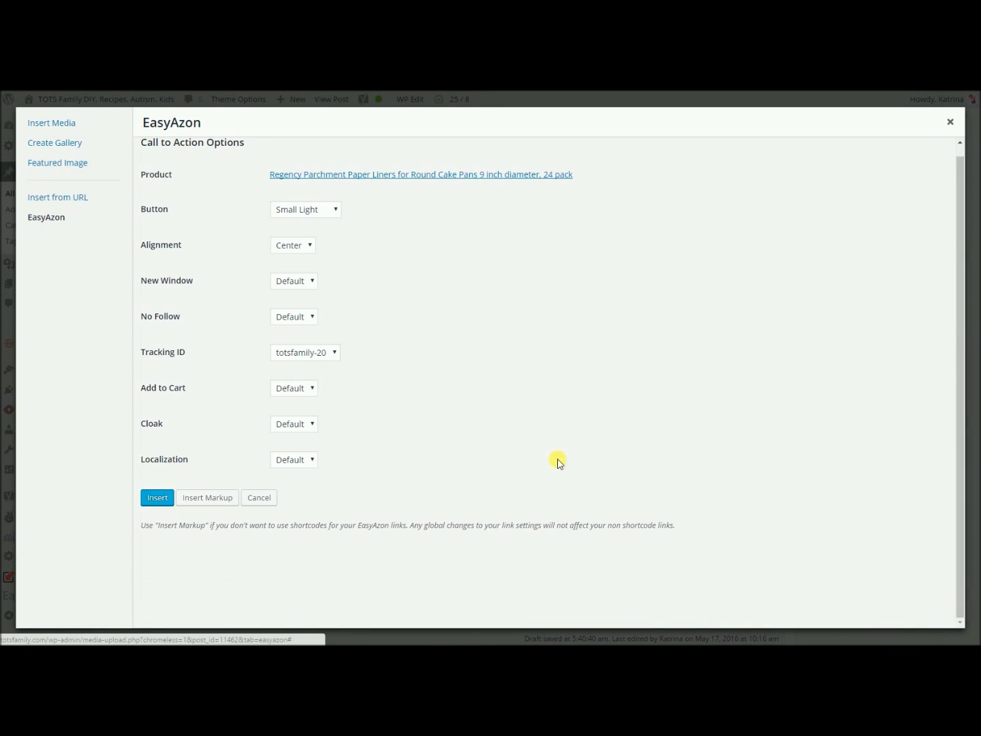
left_click(157, 499)
left_click(628, 370)
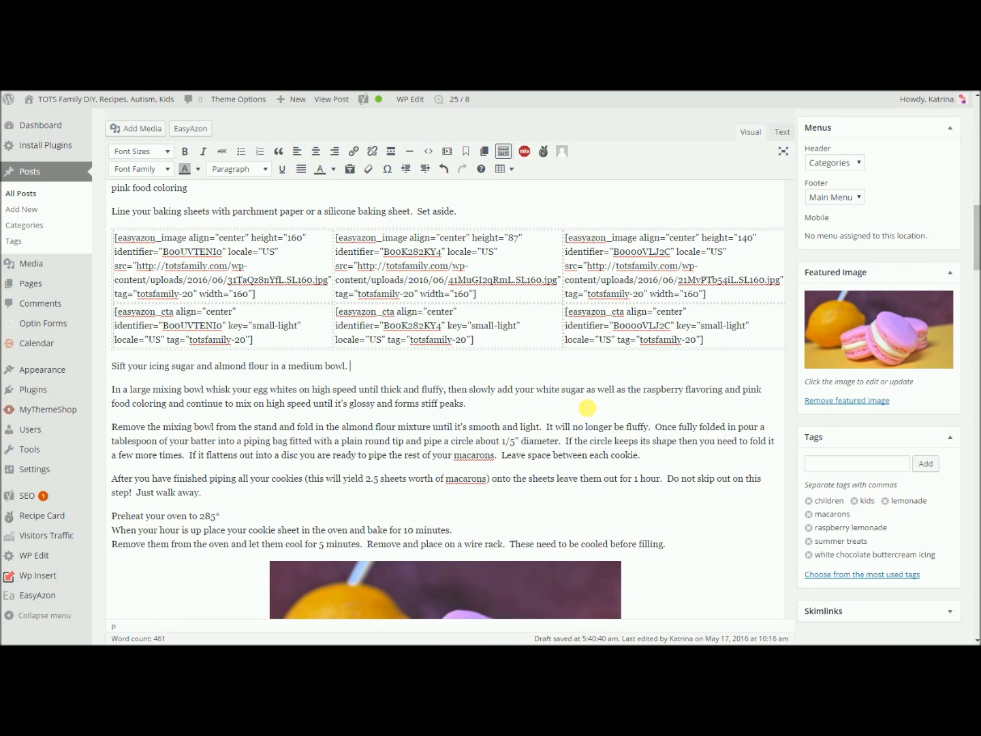
scroll(587, 407, "down", 5)
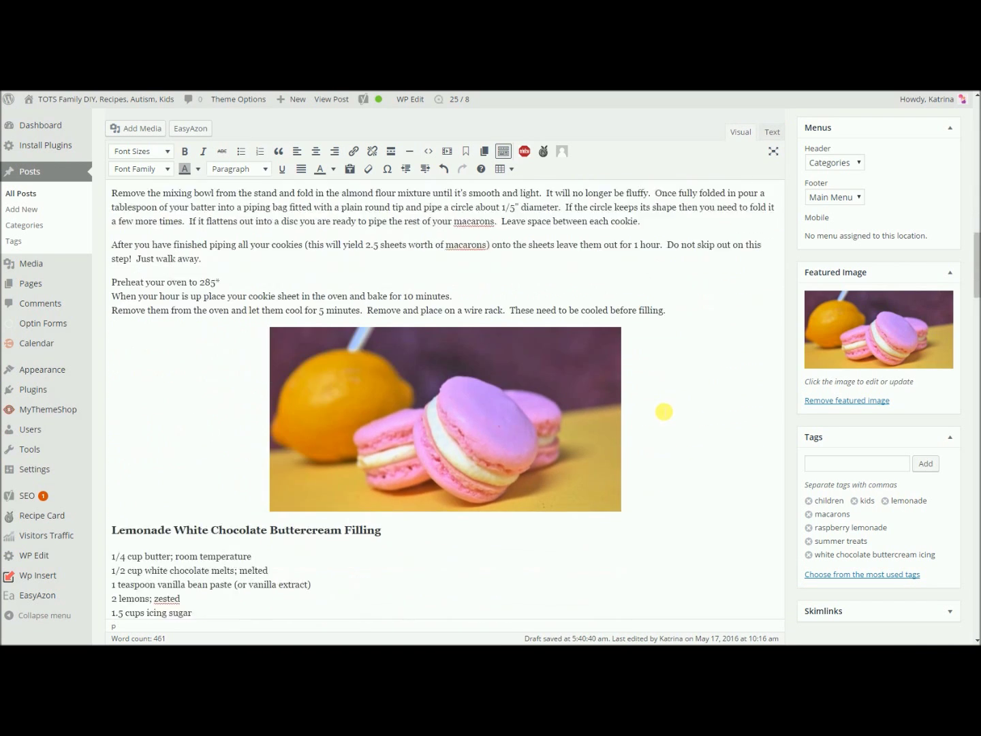
Add a centered yellow callout box below the final image reading "Display Your Macarons On One Of These Lovely Plates. Click Image To Purchase."
scroll(662, 409, "down", 10)
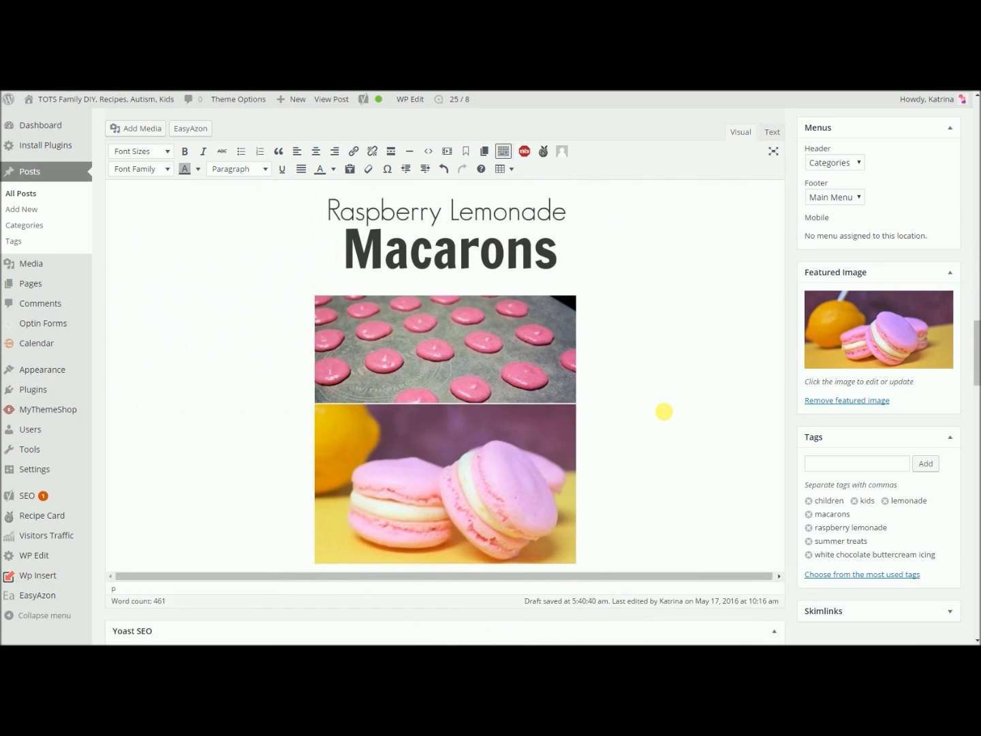
scroll(659, 409, "up", 6)
scroll(657, 414, "down", 3)
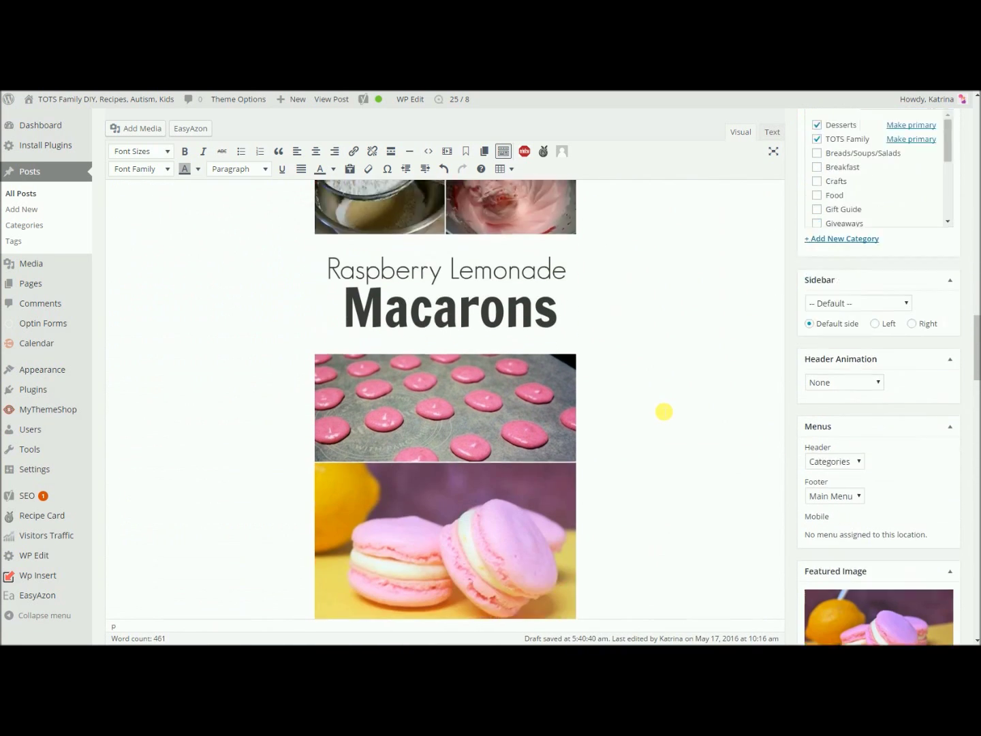
left_click(638, 510)
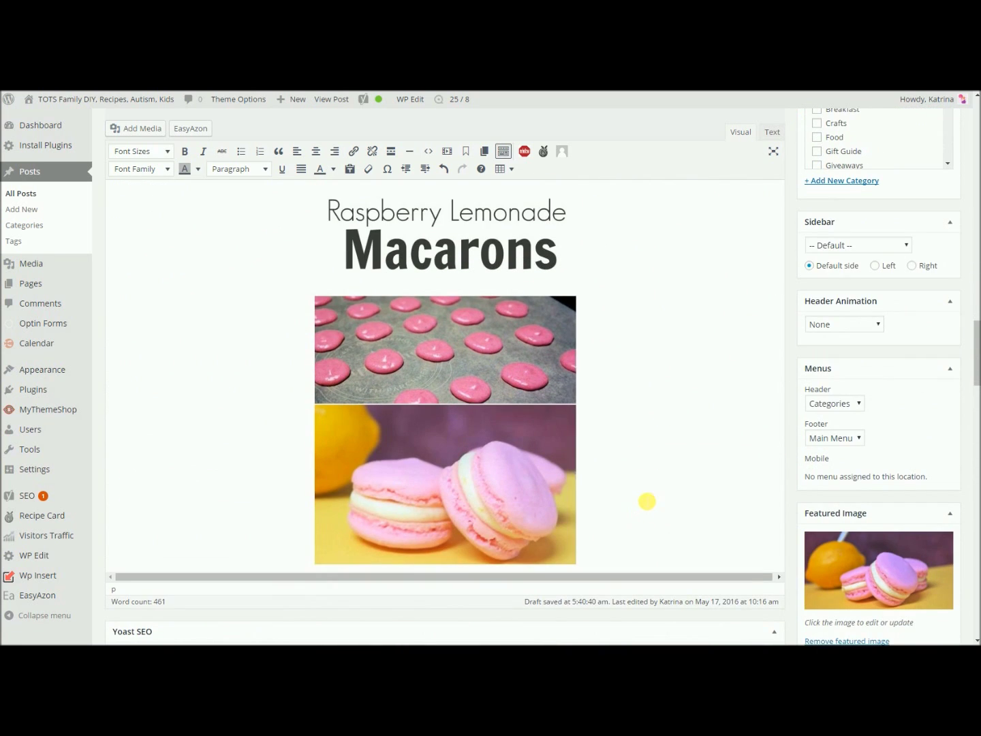
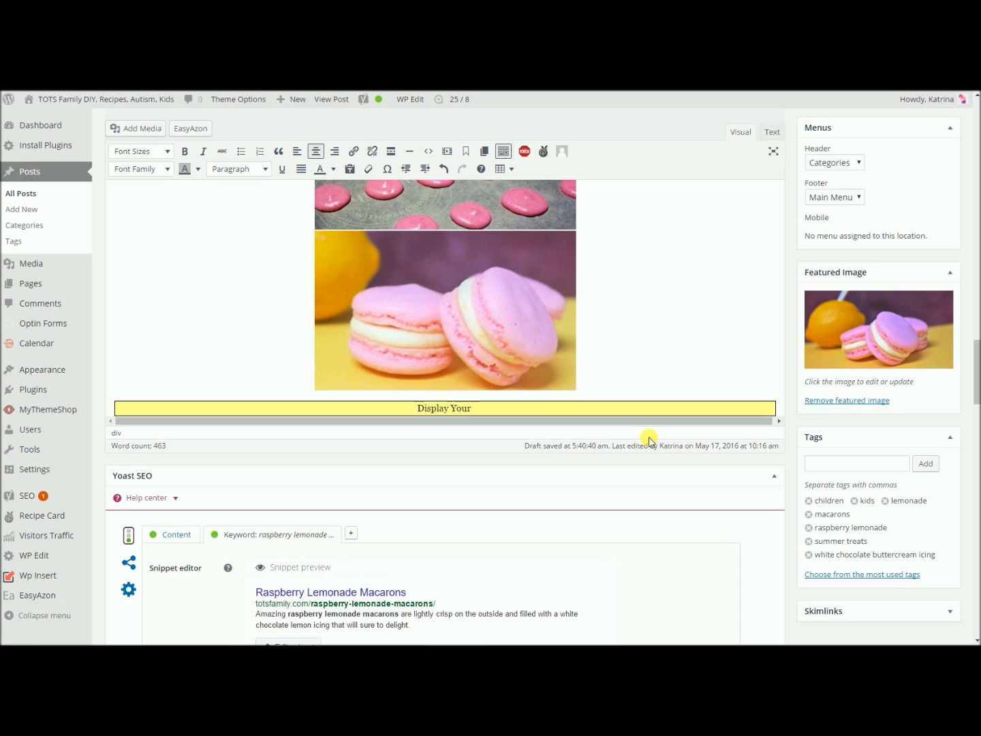
type("acarons On One Of These")
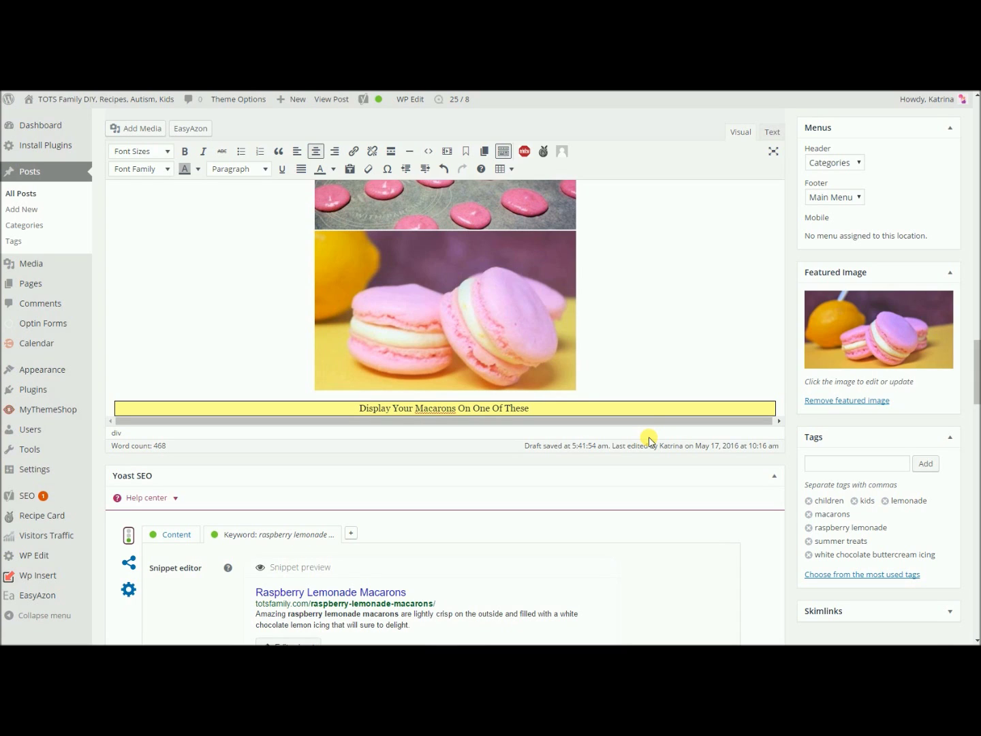
type("ly ")
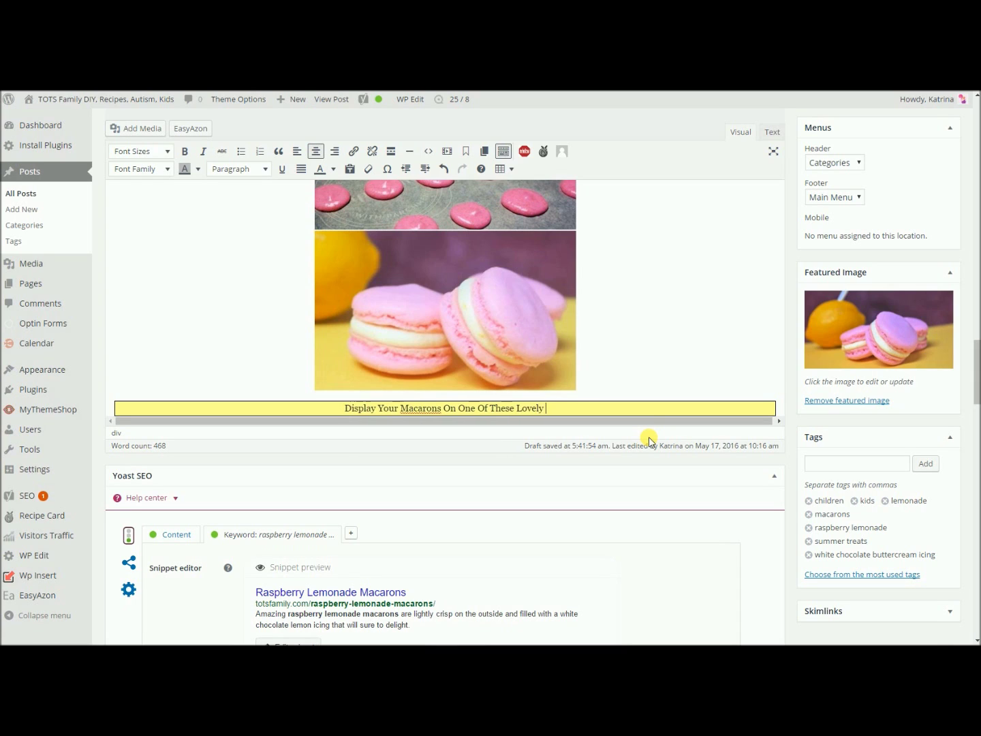
type("Plates. Click Image To Purchase.")
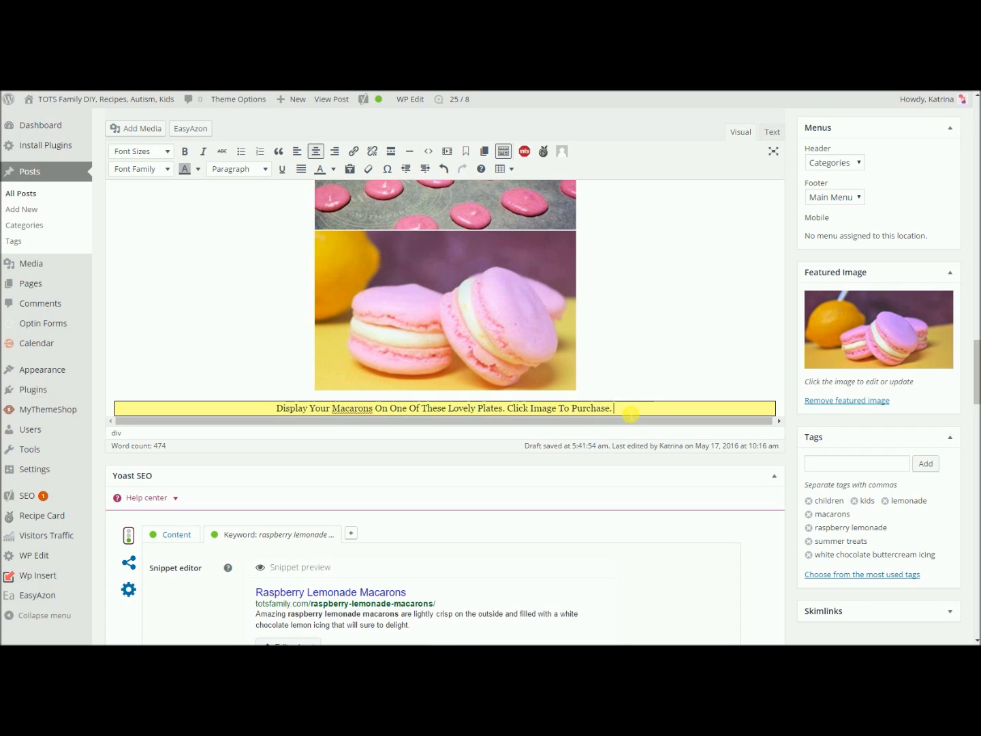
scroll(653, 397, "down", 1)
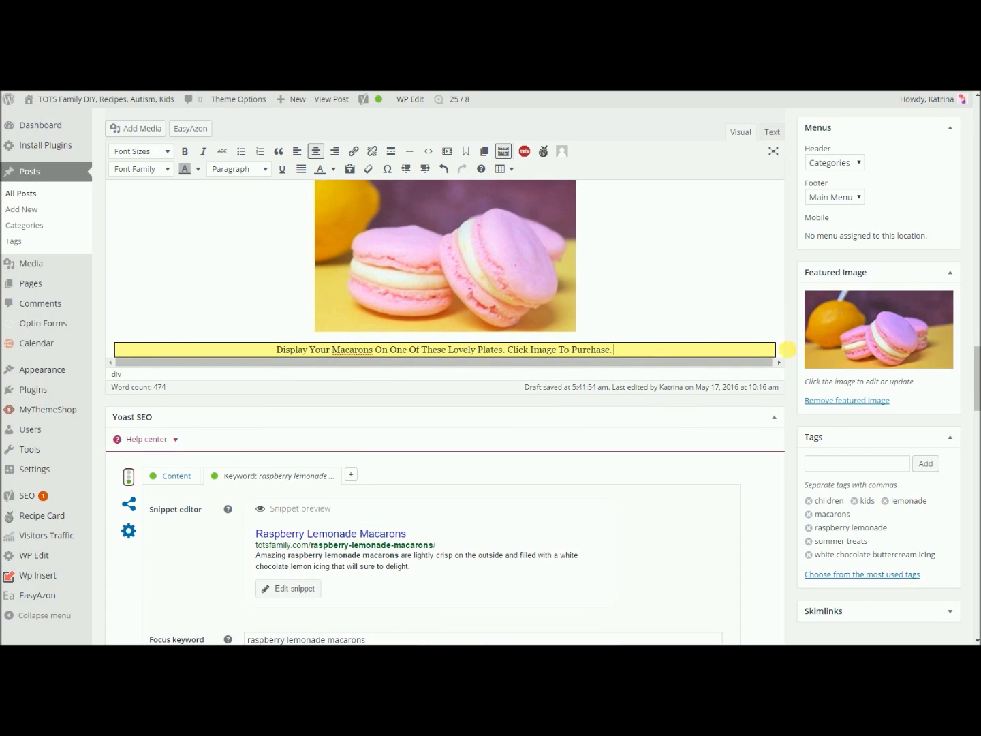
Add an empty paragraph below the yellow callout box by editing the post's HTML, and clear the placeholder text from it
left_click(772, 131)
scroll(475, 444, "down", 15)
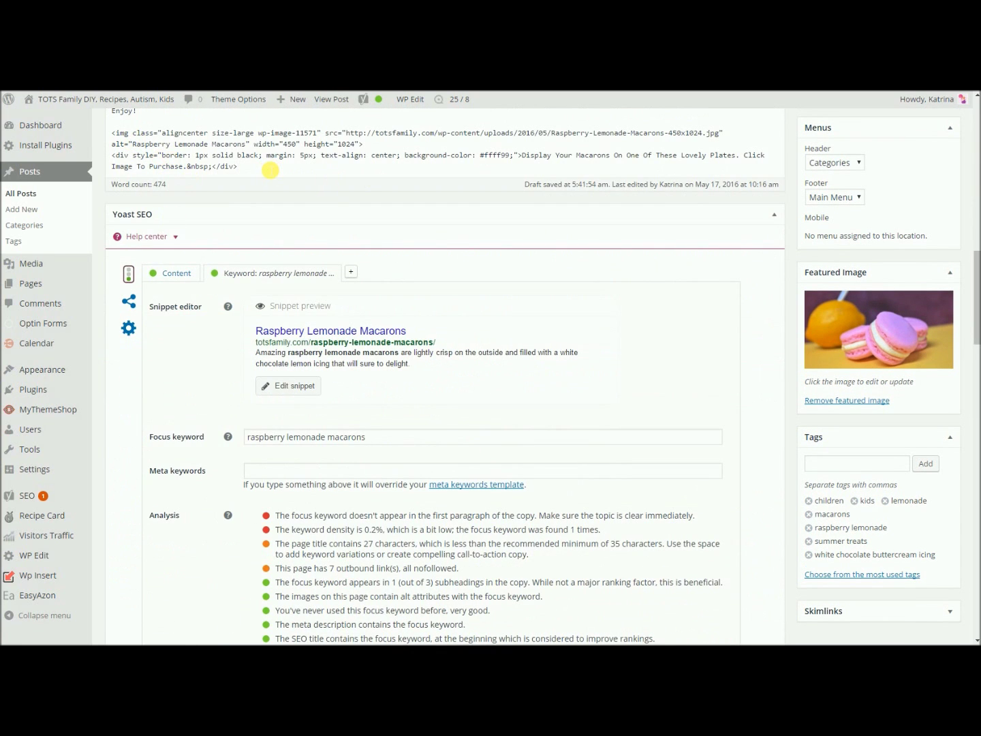
left_click(270, 170)
key("Return")
scroll(685, 237, "up", 5)
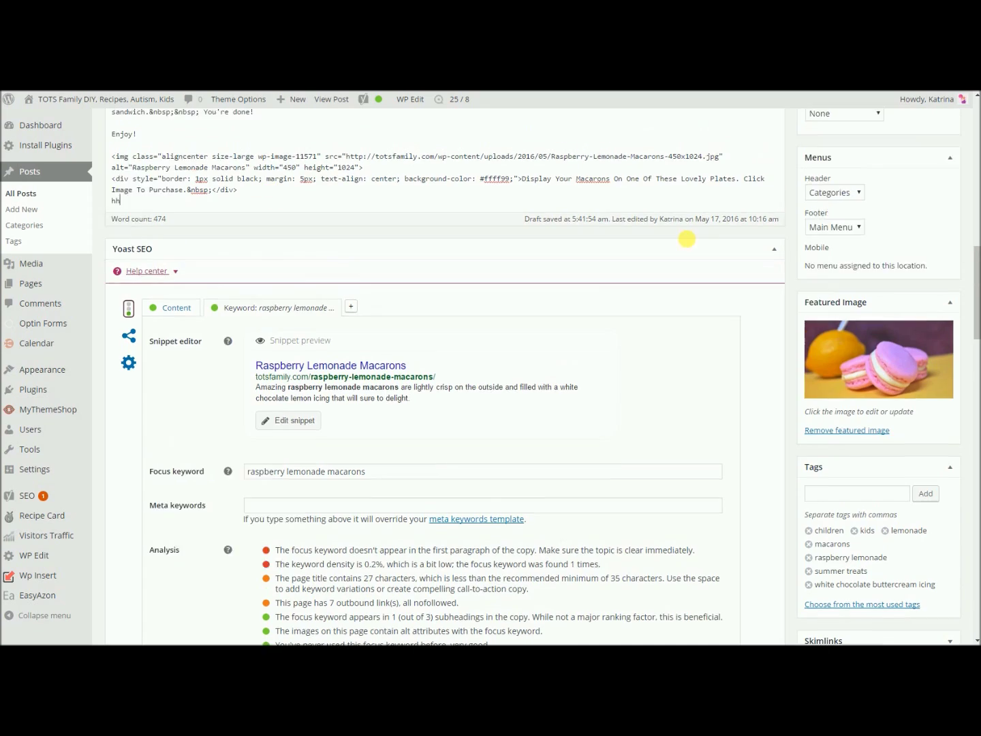
left_click(741, 131)
scroll(261, 455, "down", 12)
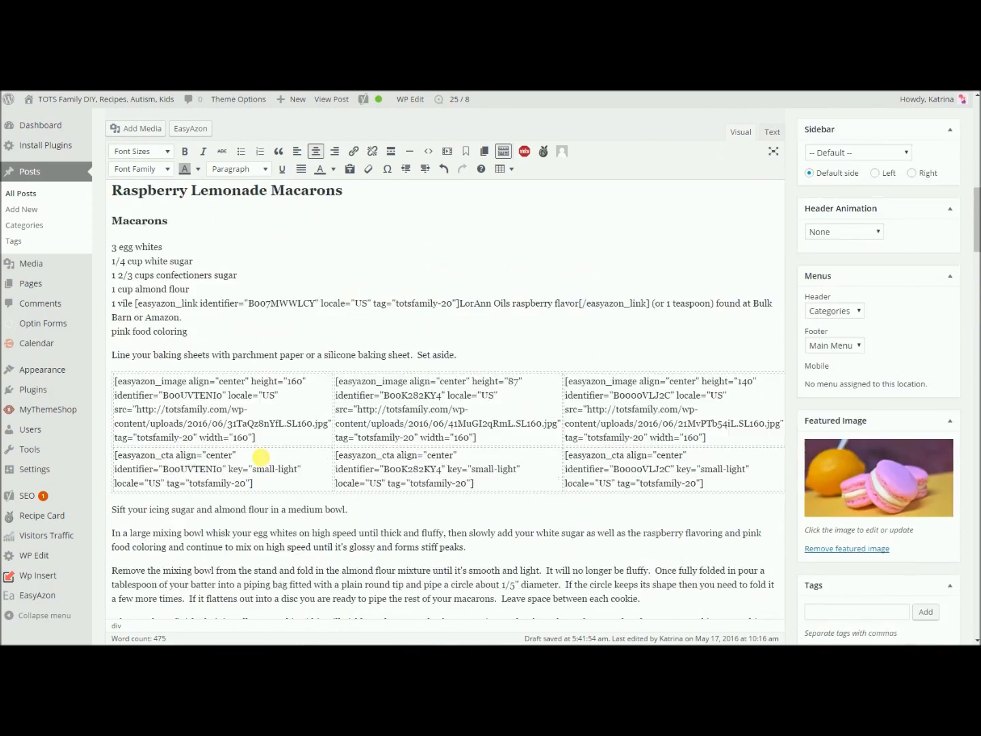
scroll(287, 459, "down", 12)
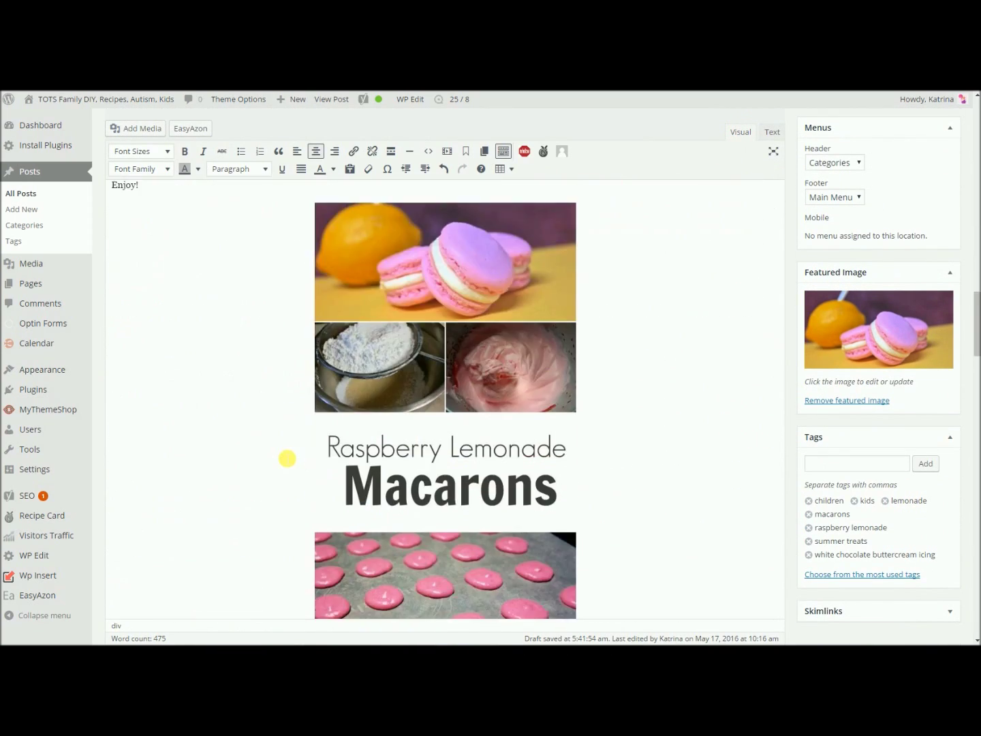
left_click_drag(131, 317, 98, 305)
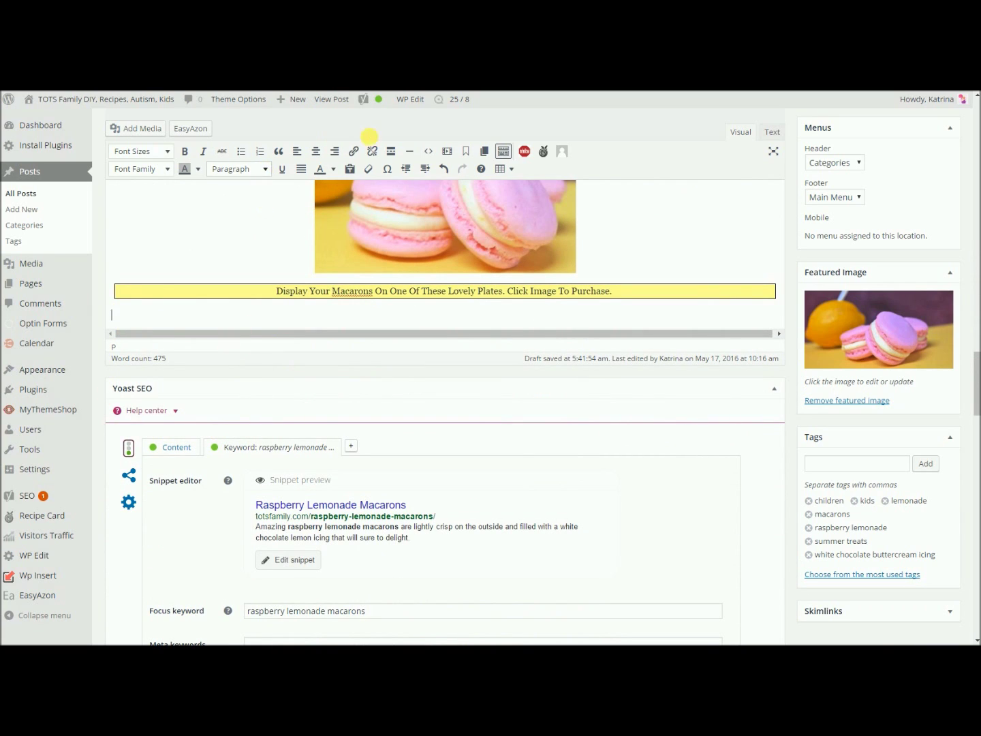
key("BackSpace")
Insert a table with three columns and one row below the callout box and enter the placeholder "ddd" in its first cell
left_click(512, 172)
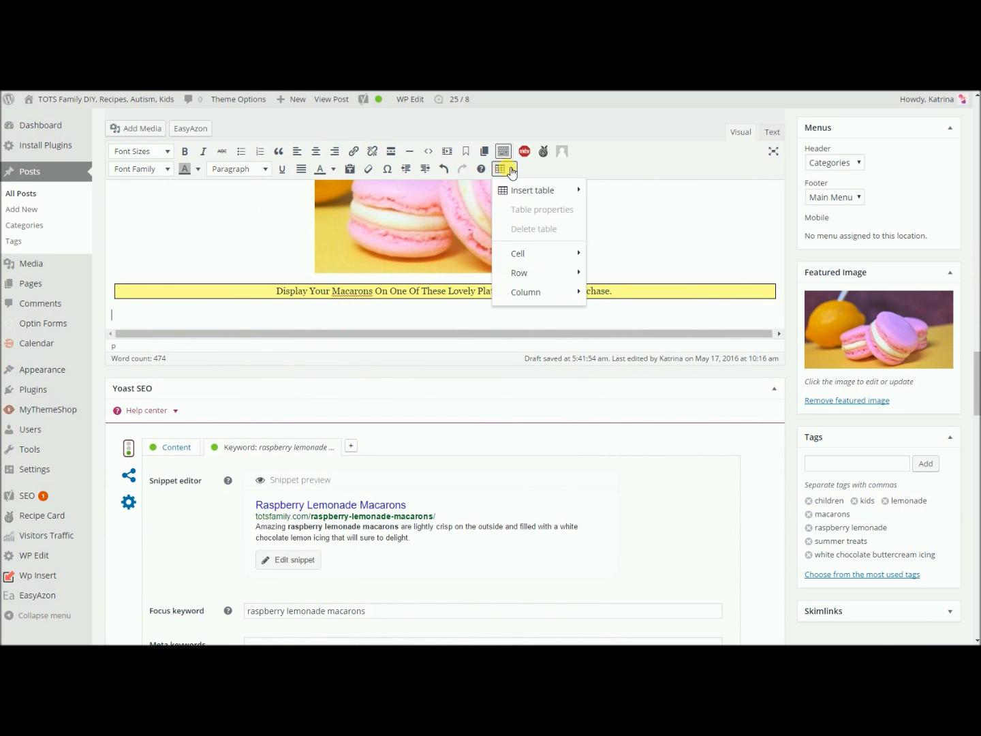
mouse_move(524, 190)
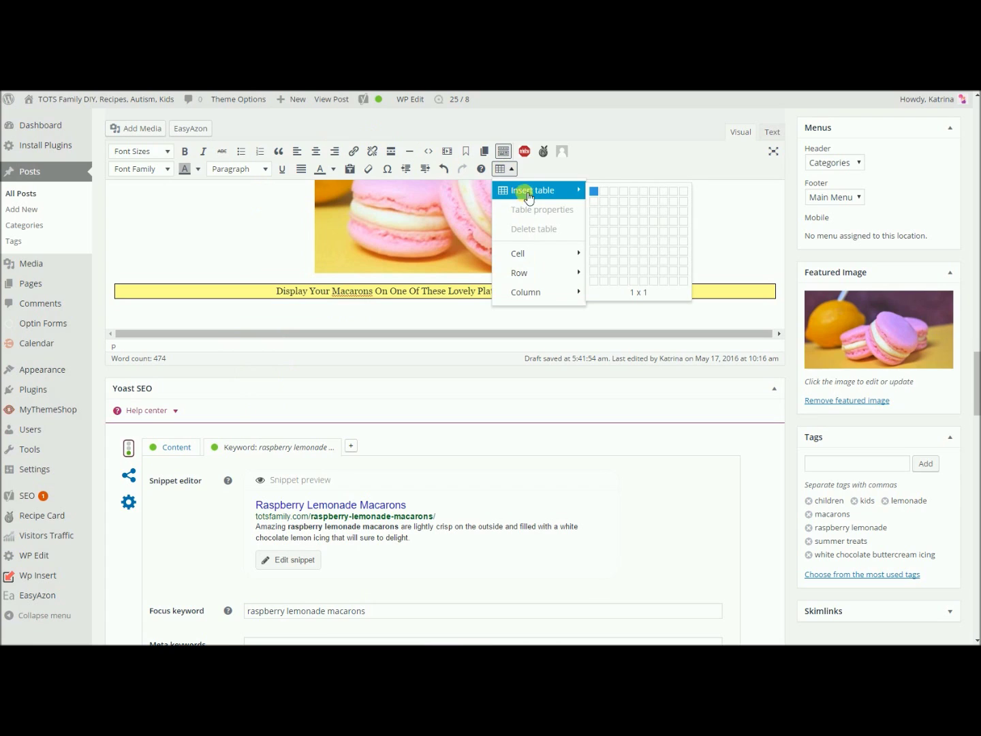
left_click(618, 191)
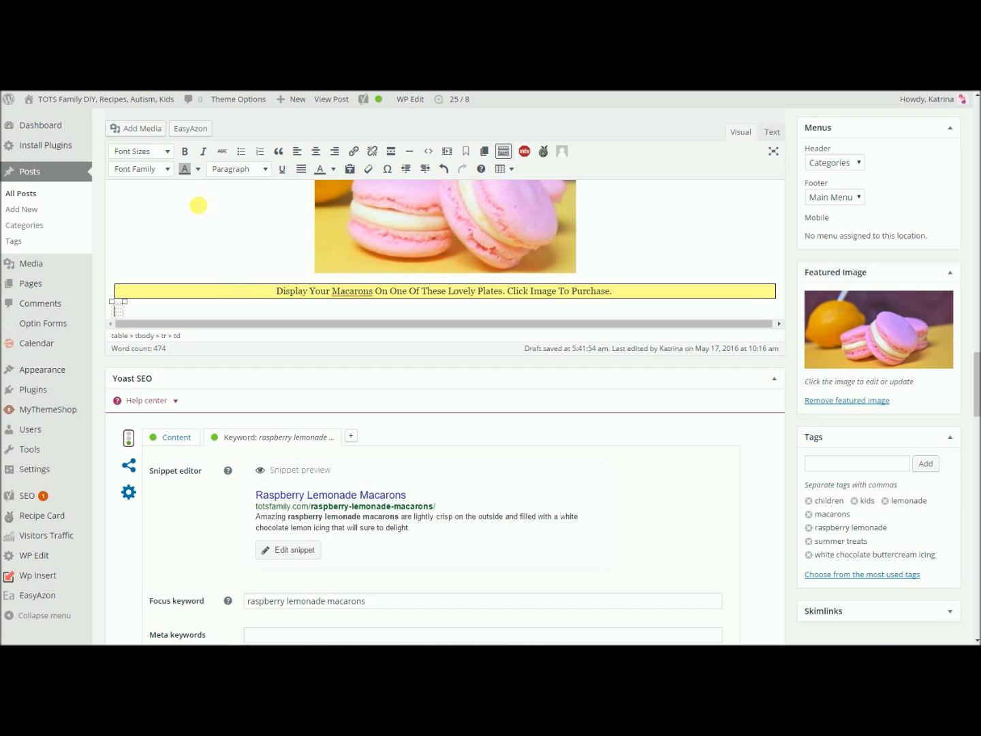
type("ddd")
double_click(122, 311)
left_click(121, 311)
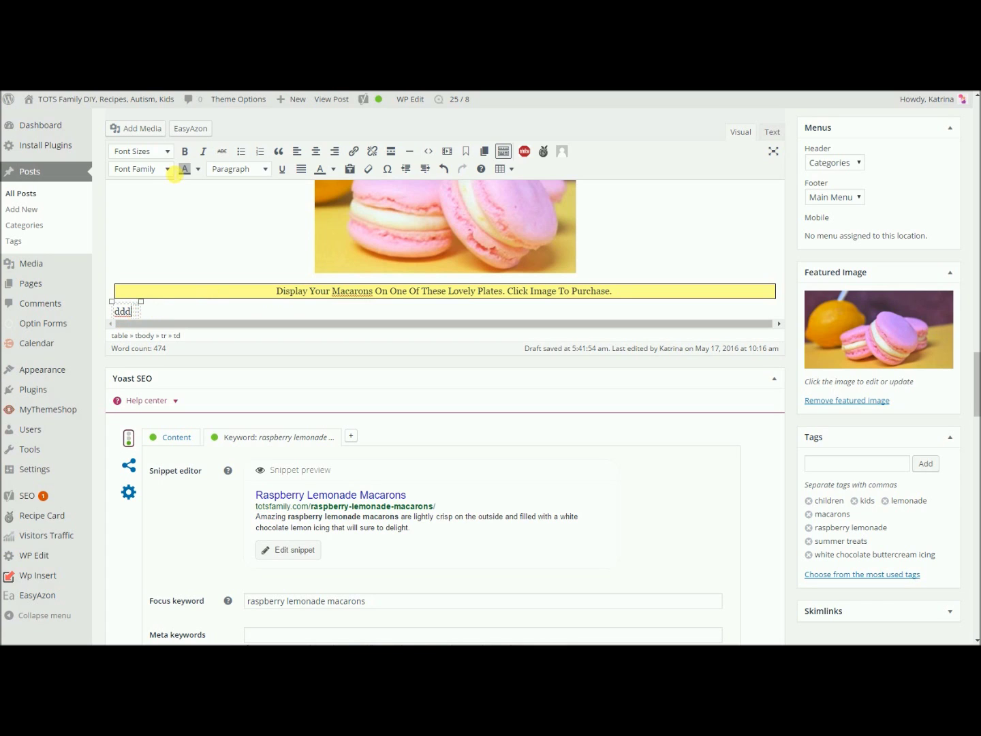
Search EasyAzon for "cookie plate" products
left_click(190, 129)
left_click_drag(375, 175, 223, 179)
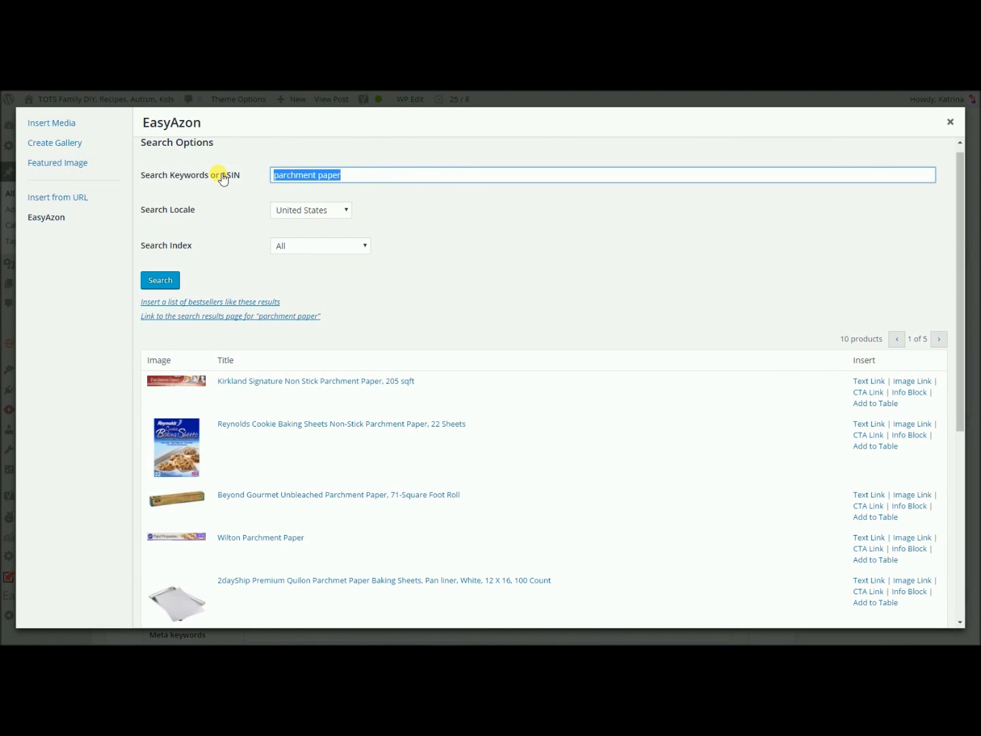
type("cookie plate")
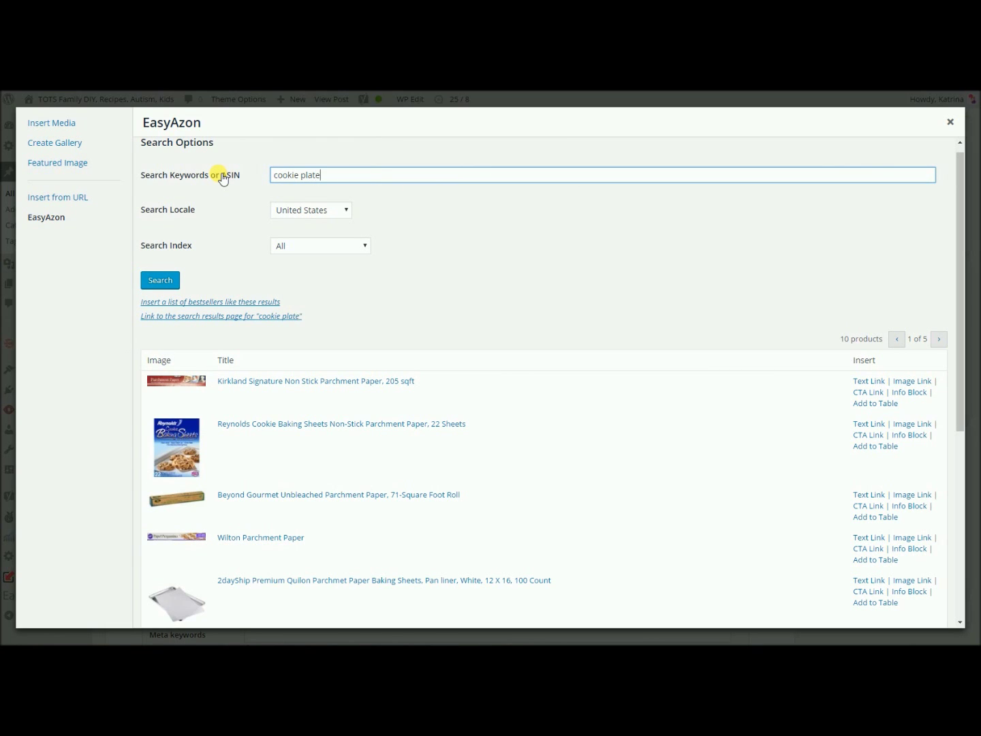
left_click(161, 280)
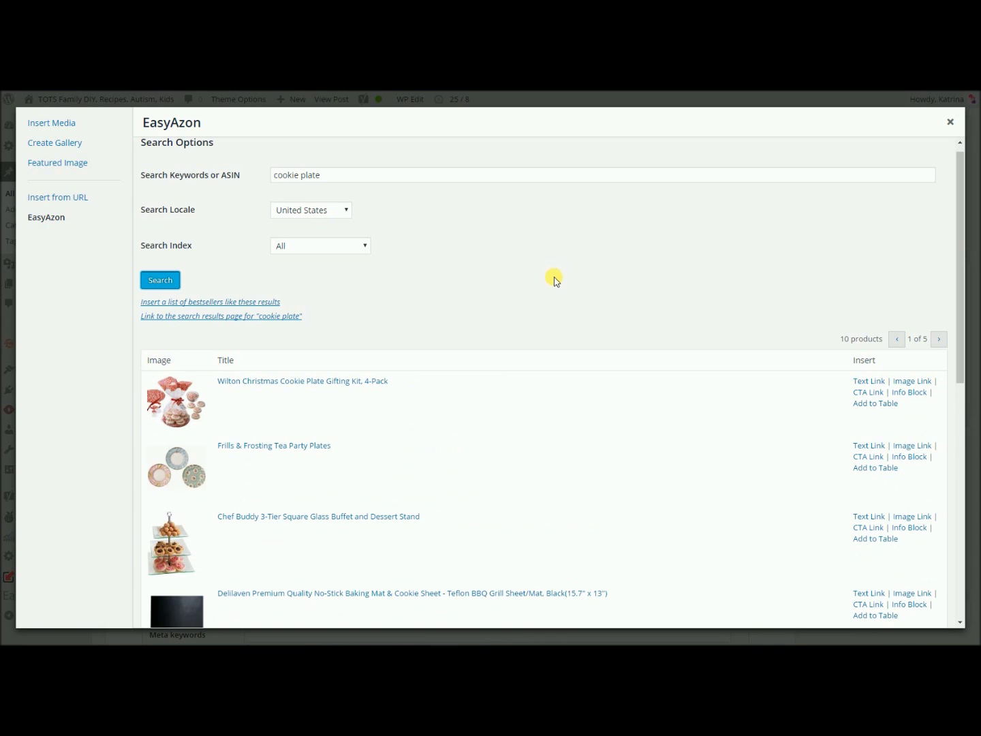
Insert the centered 119 x 160 image link for the Chef Buddy 3-Tier dessert stand into the first cell and delete the placeholder "ddd"
scroll(555, 289, "down", 1)
scroll(555, 298, "down", 3)
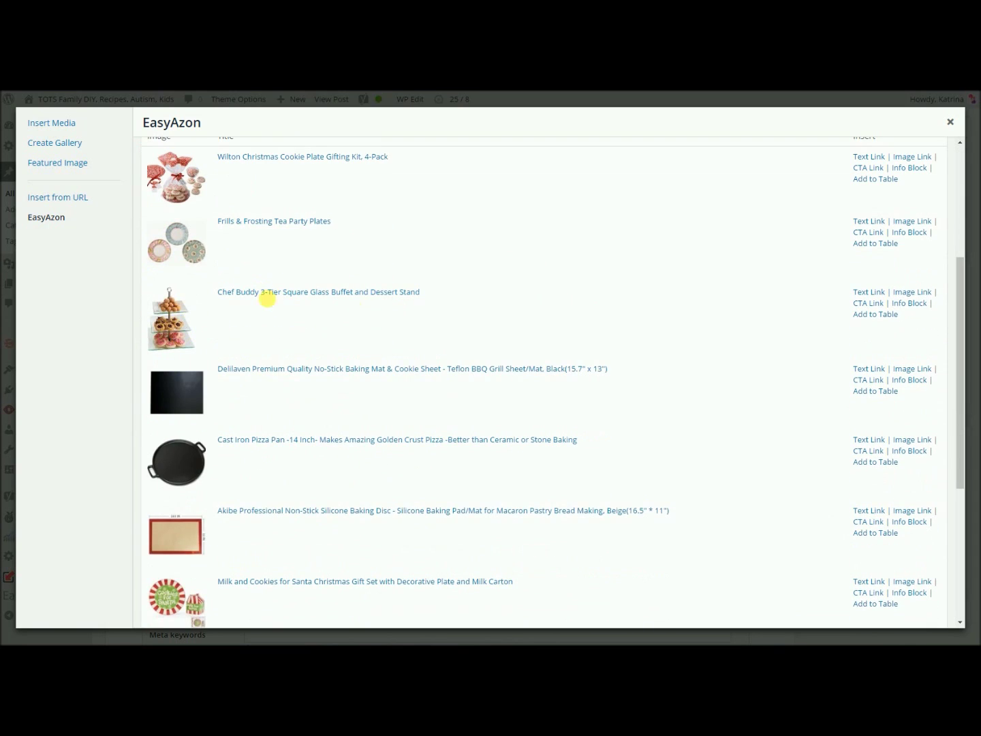
left_click(922, 299)
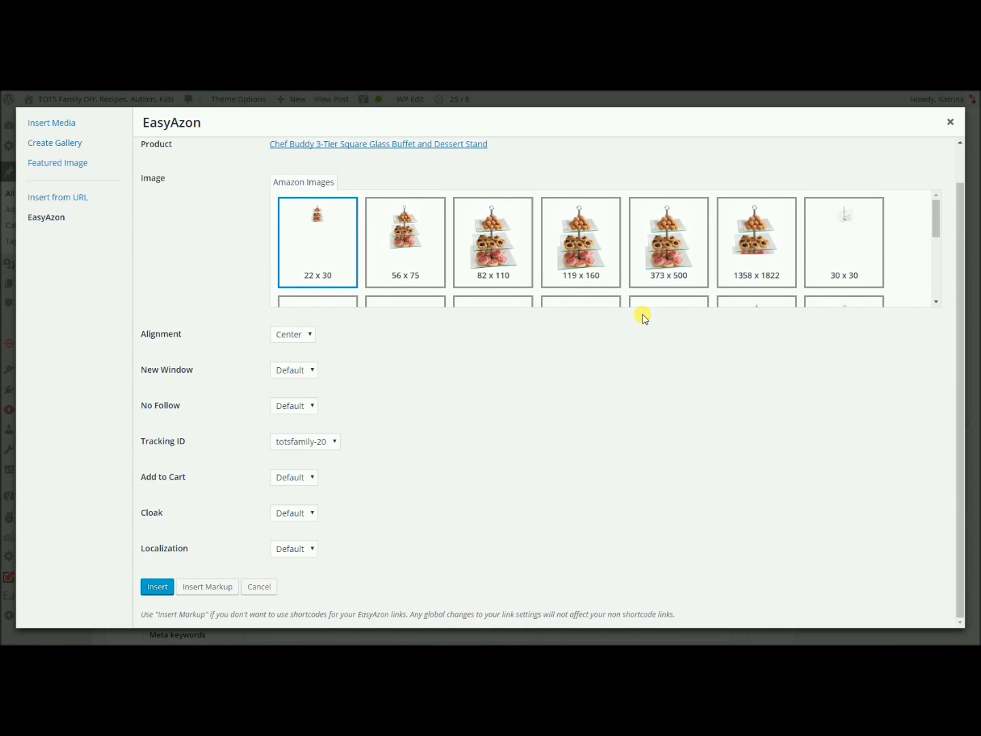
left_click(593, 235)
left_click(158, 584)
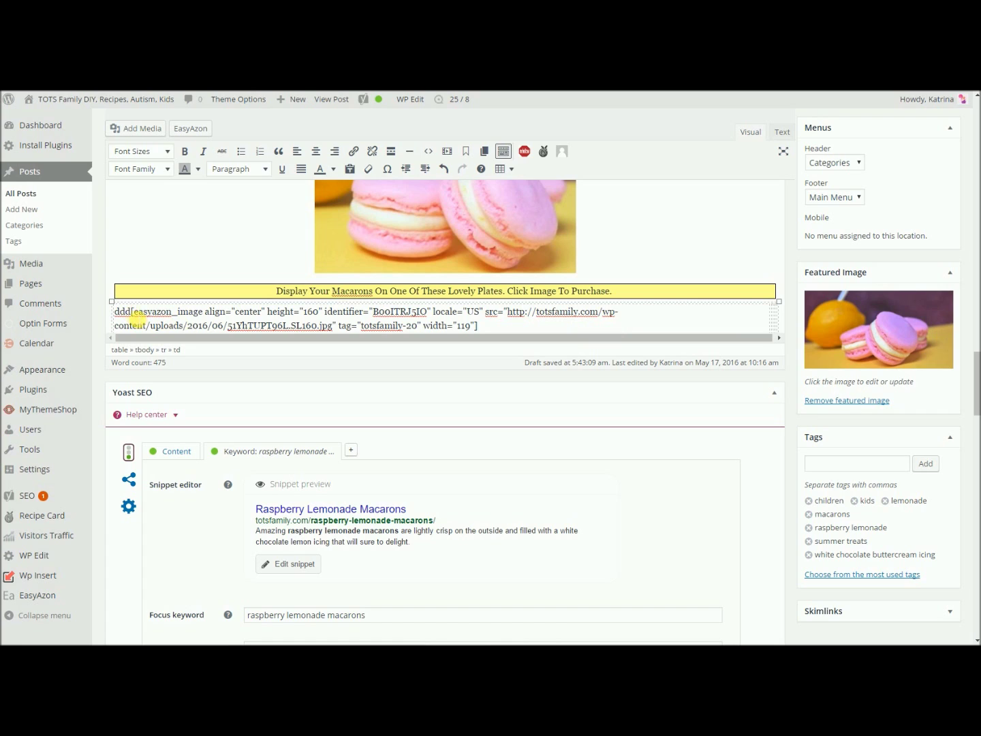
left_click_drag(131, 312, 113, 311)
key("BackSpace")
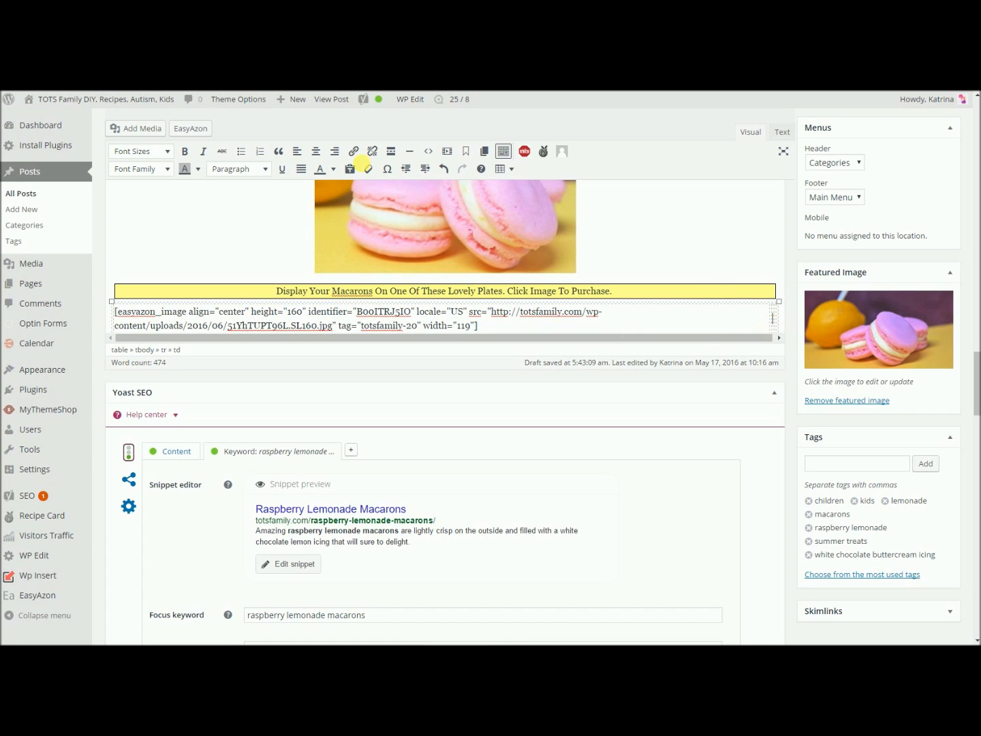
Insert the centered 160 x 160 image link for the white 3 Tier Rectangular Serving Platter into the second cell of the new table
left_click(190, 125)
scroll(601, 337, "down", 1)
scroll(601, 338, "down", 6)
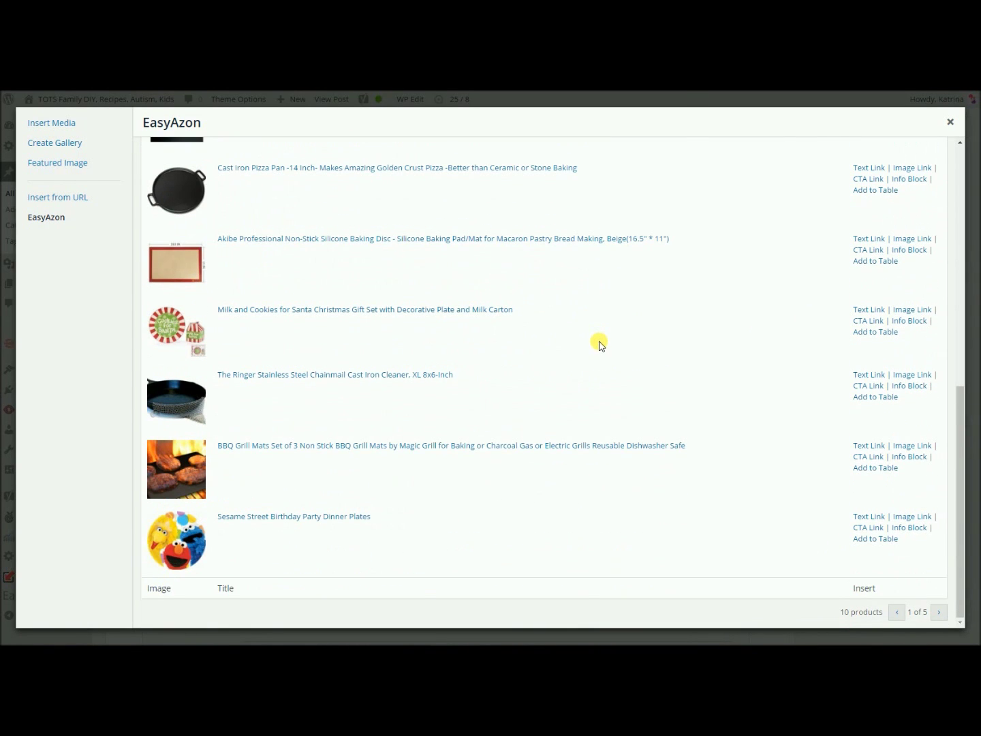
left_click(939, 612)
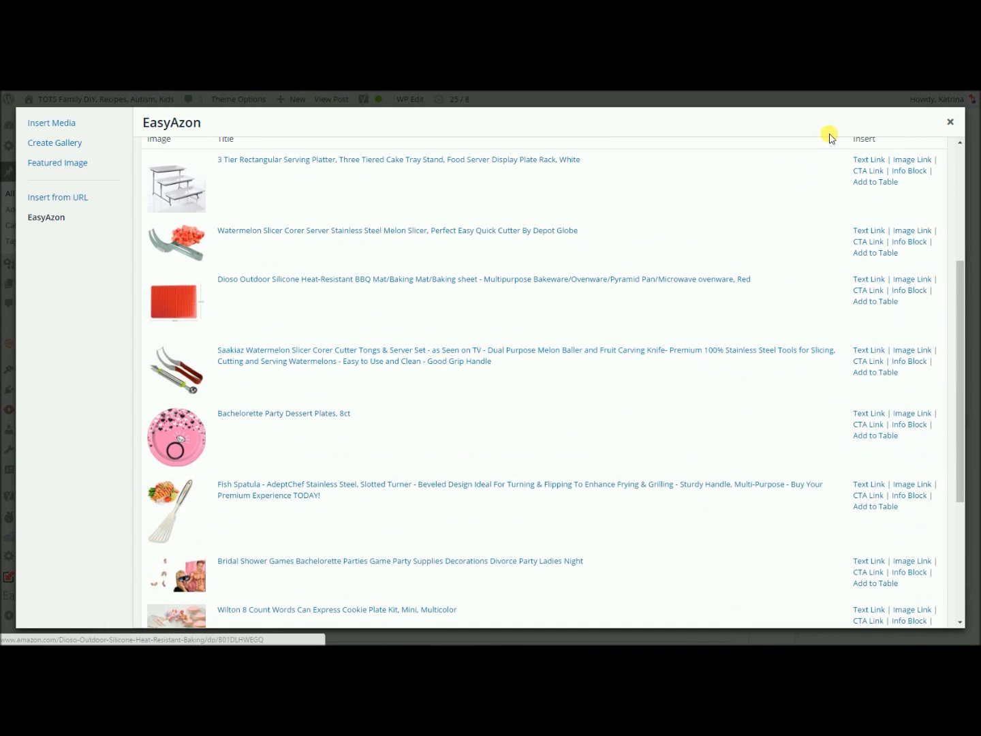
left_click(921, 161)
left_click(576, 256)
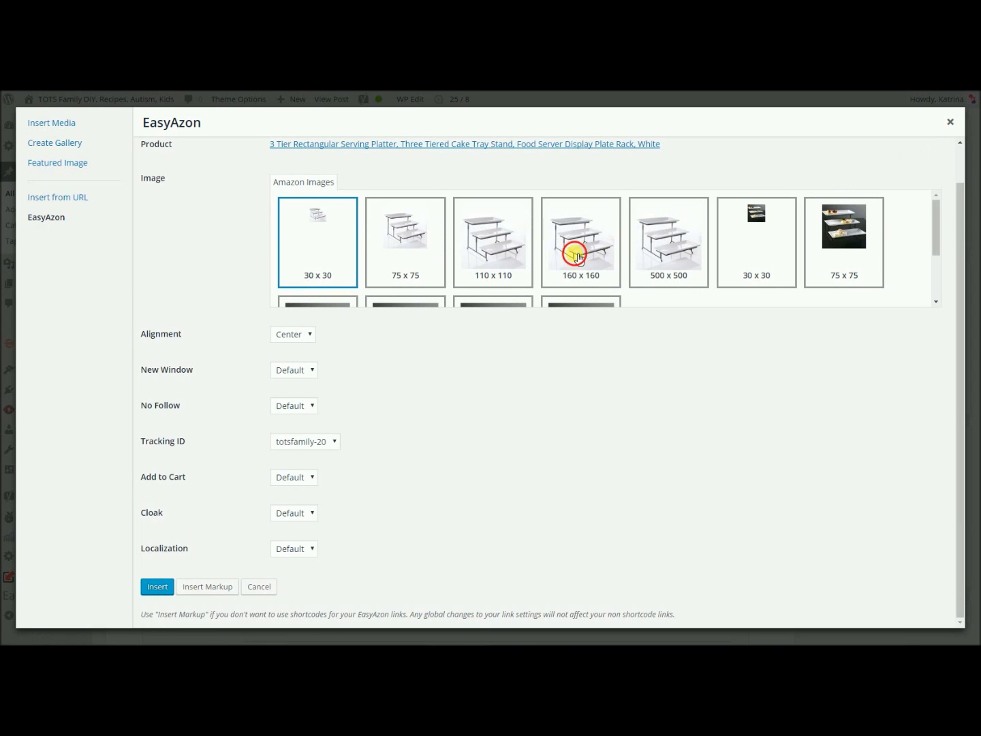
left_click(167, 589)
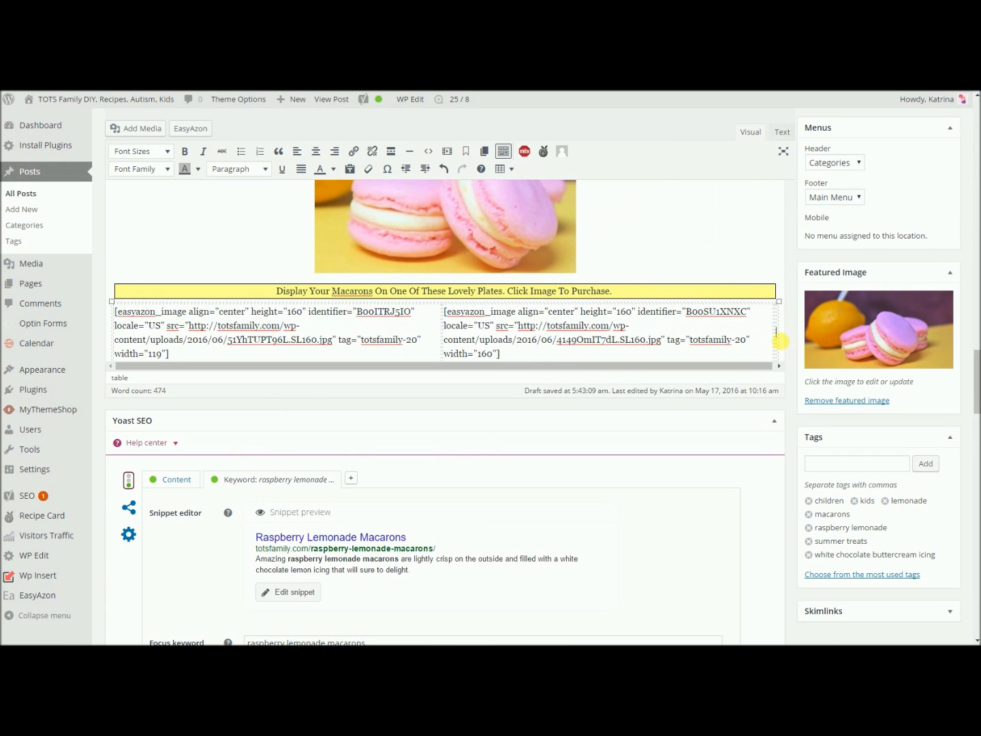
Insert the centered 137 x 160 image link for the Perlli cake stand with dome into the third cell of the new table
left_click(201, 124)
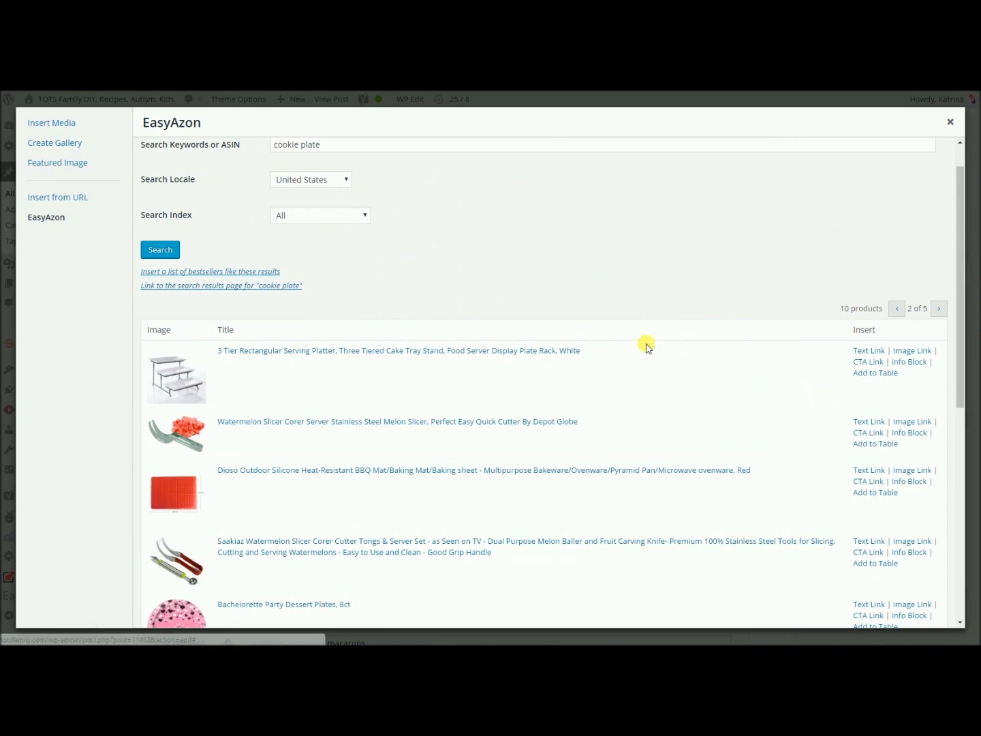
scroll(614, 395, "down", 4)
scroll(614, 395, "down", 3)
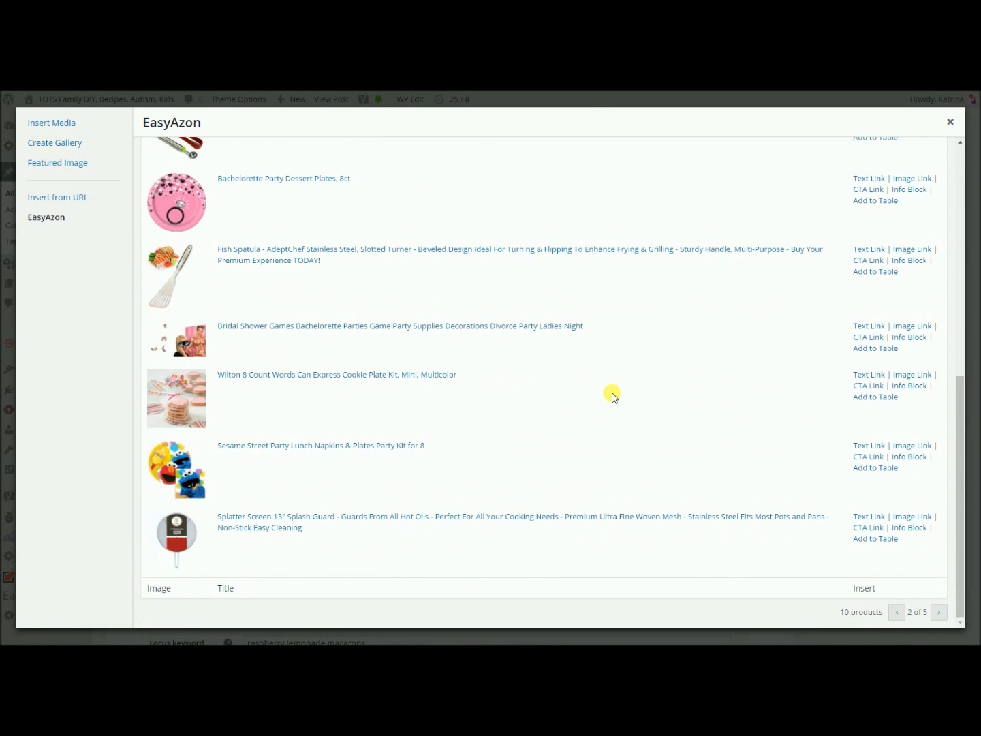
left_click(939, 612)
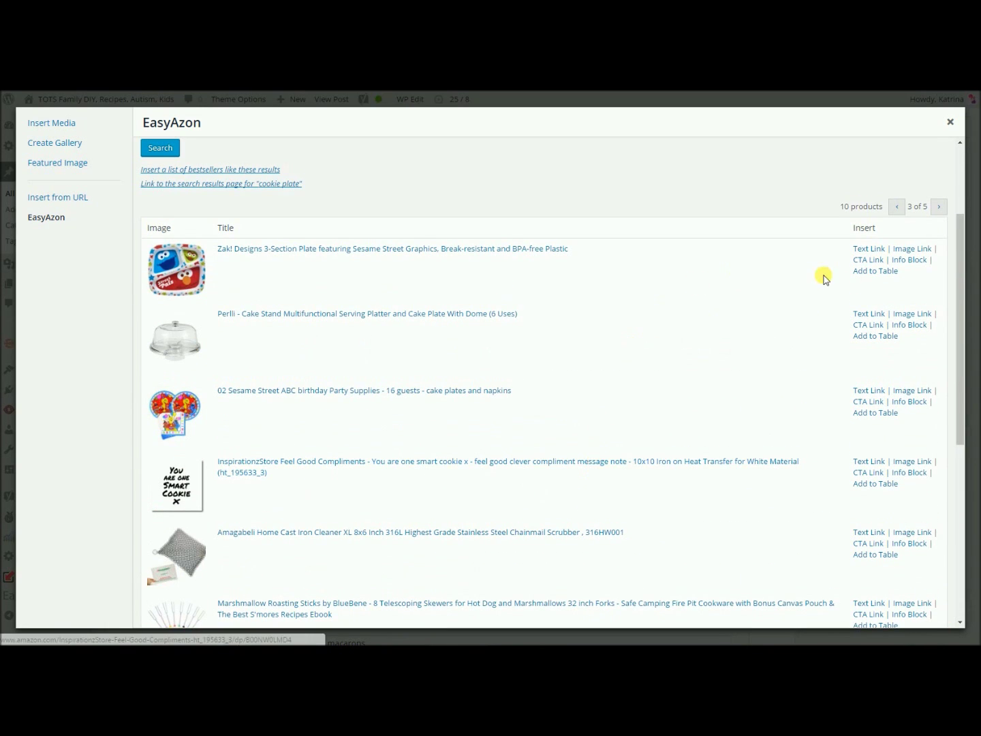
left_click(910, 314)
left_click(590, 235)
scroll(590, 286, "down", 2)
scroll(586, 303, "down", 2)
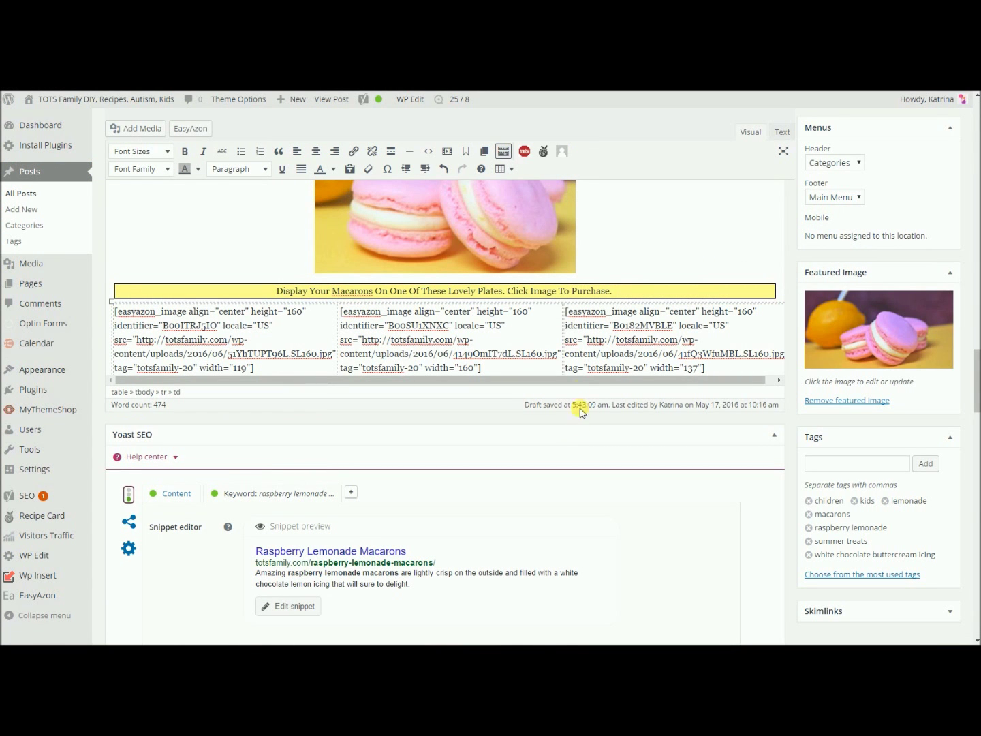
Below the "Place into piping bag" paragraph, add the bullet "Tip: To find the best piping bag check out these bestsellers from Amazon:" with an empty nested bullet
scroll(585, 392, "up", 1)
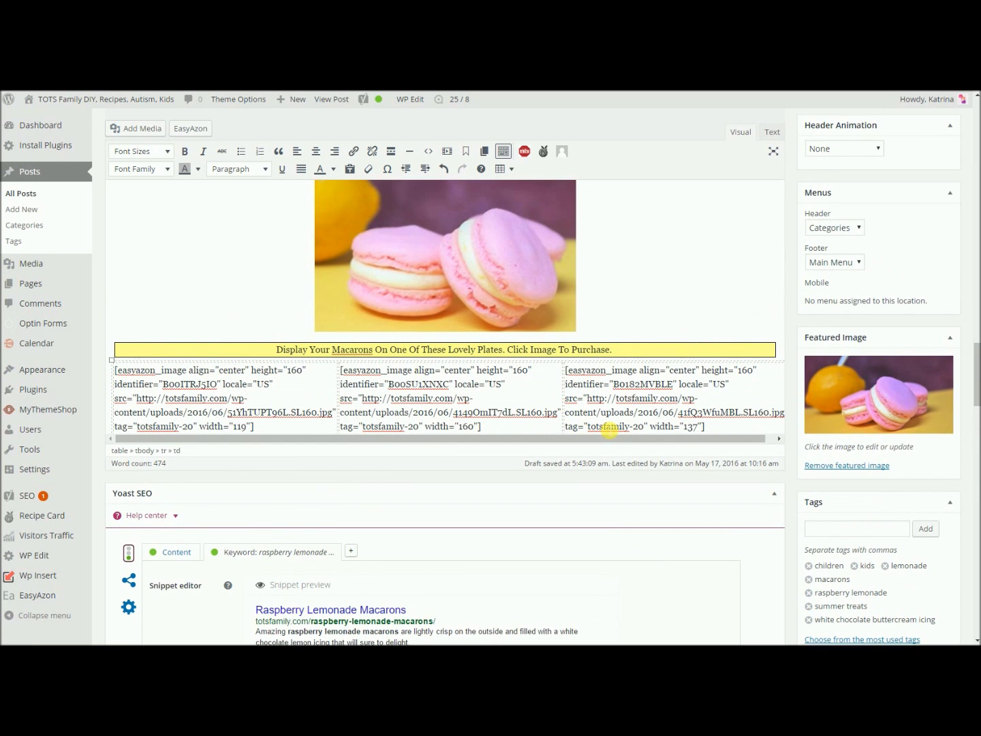
scroll(610, 430, "up", 15)
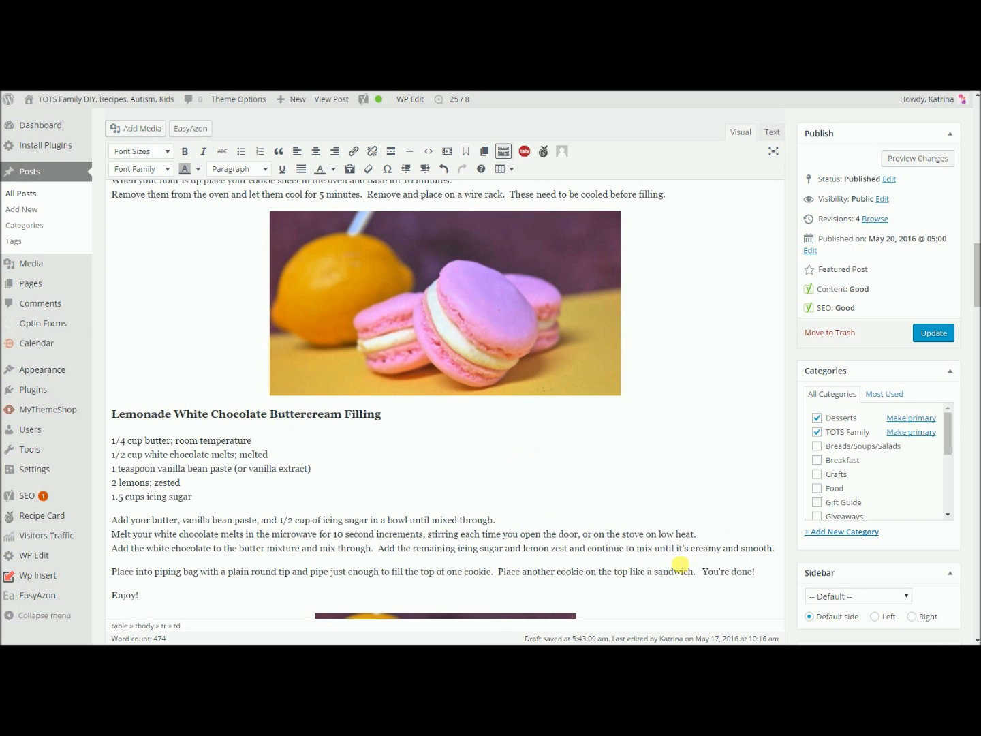
left_click(769, 581)
key("Return")
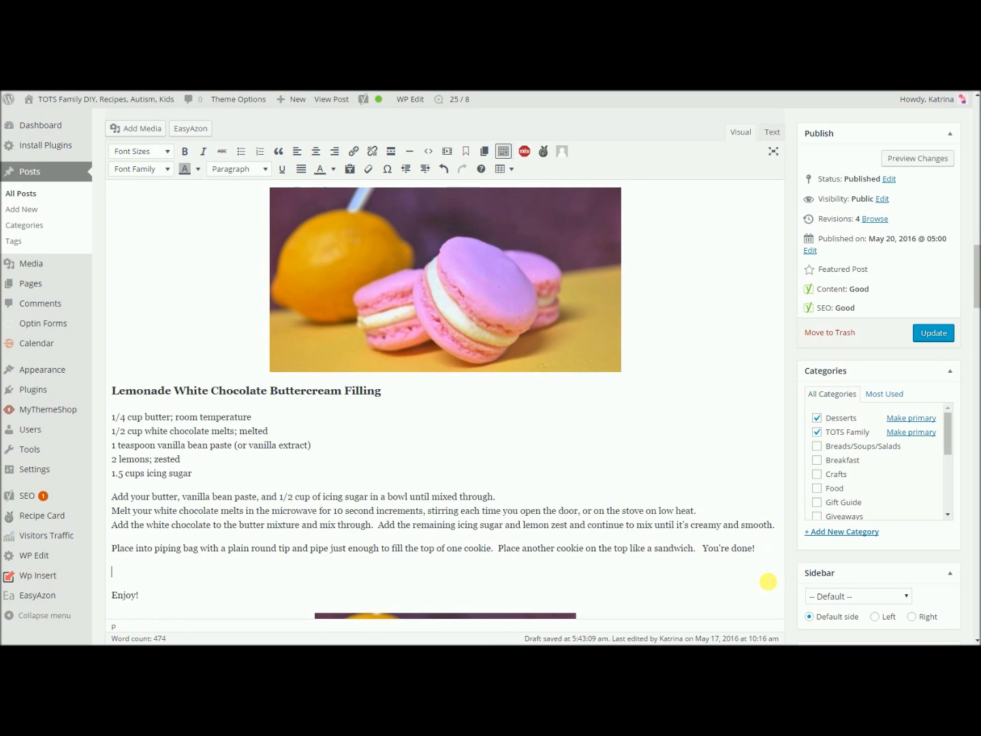
scroll(656, 361, "down", 2)
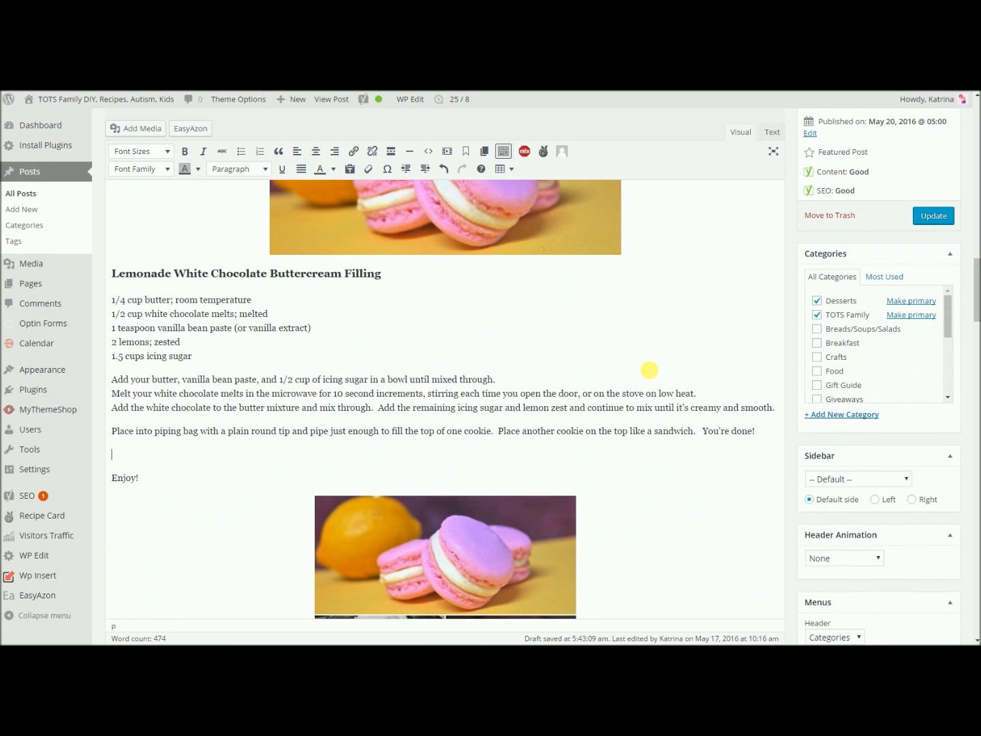
left_click(241, 152)
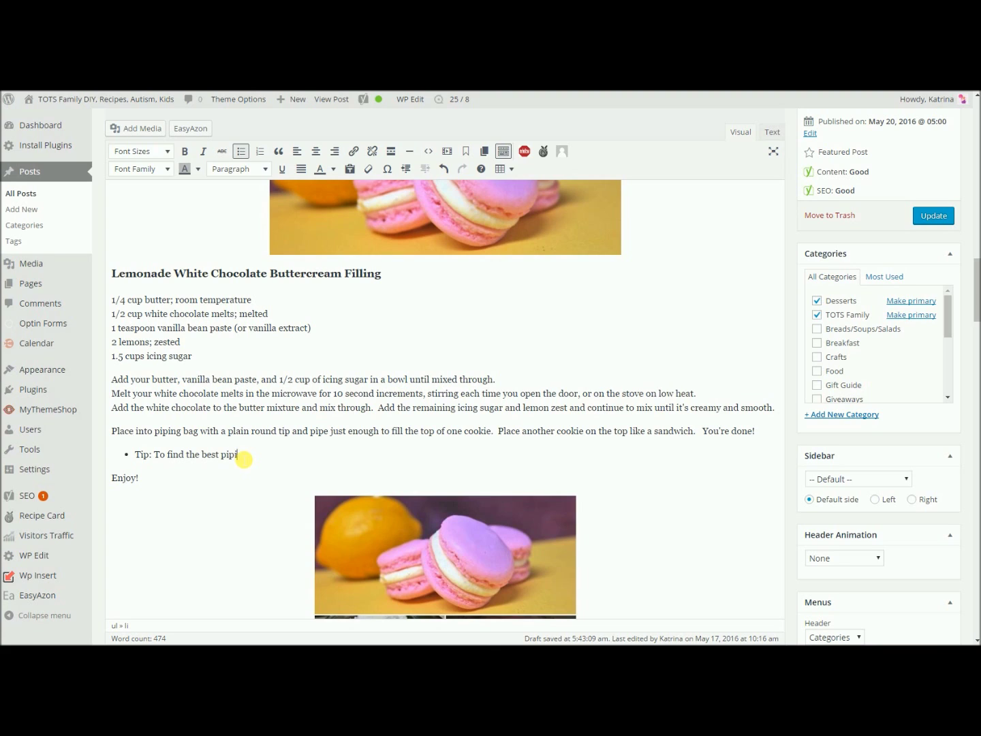
type("g check out these bestsellers from Amazon:")
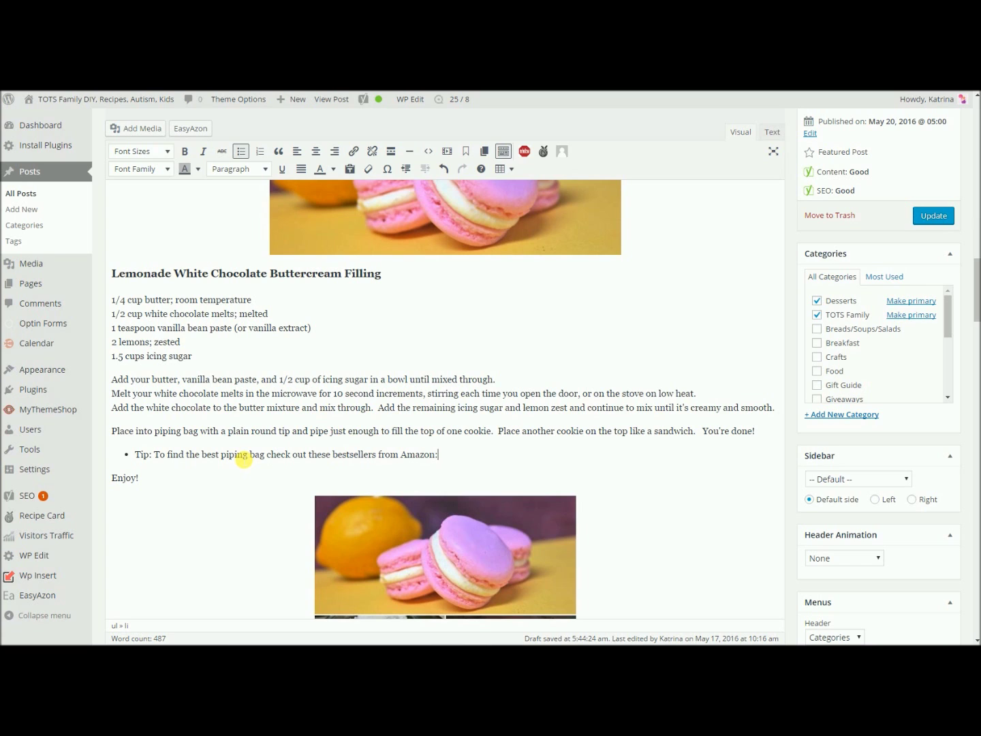
key("Return")
key("Tab")
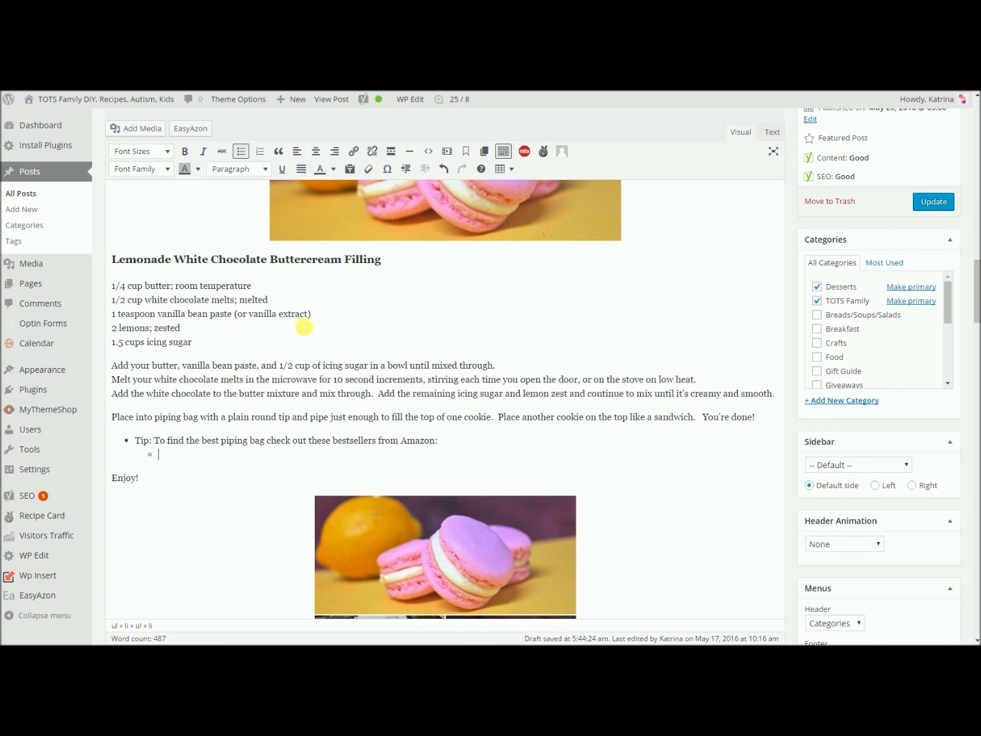
Search EasyAzon for "piping bag" products
left_click(175, 133)
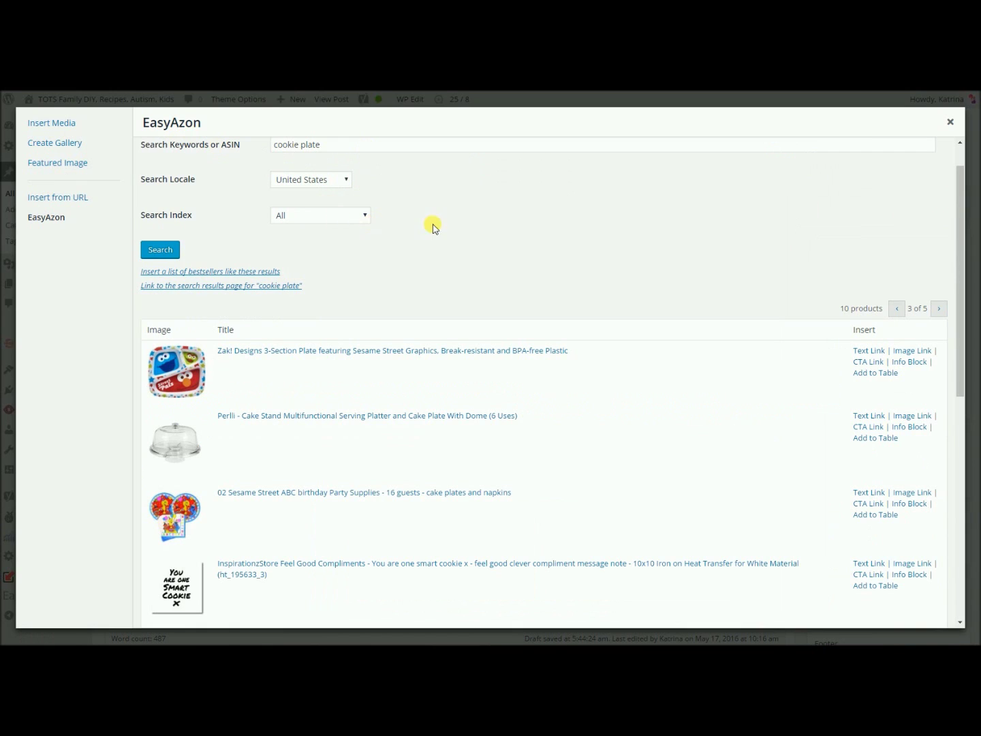
triple_click(360, 147)
scroll(197, 126, "up", 1)
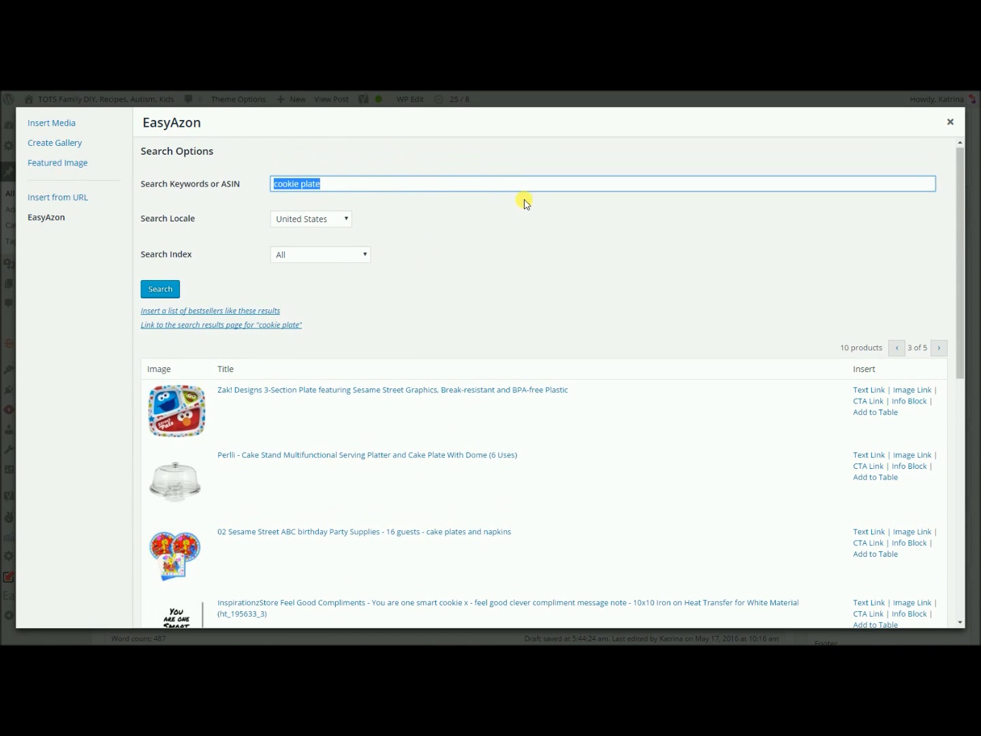
key("BackSpace")
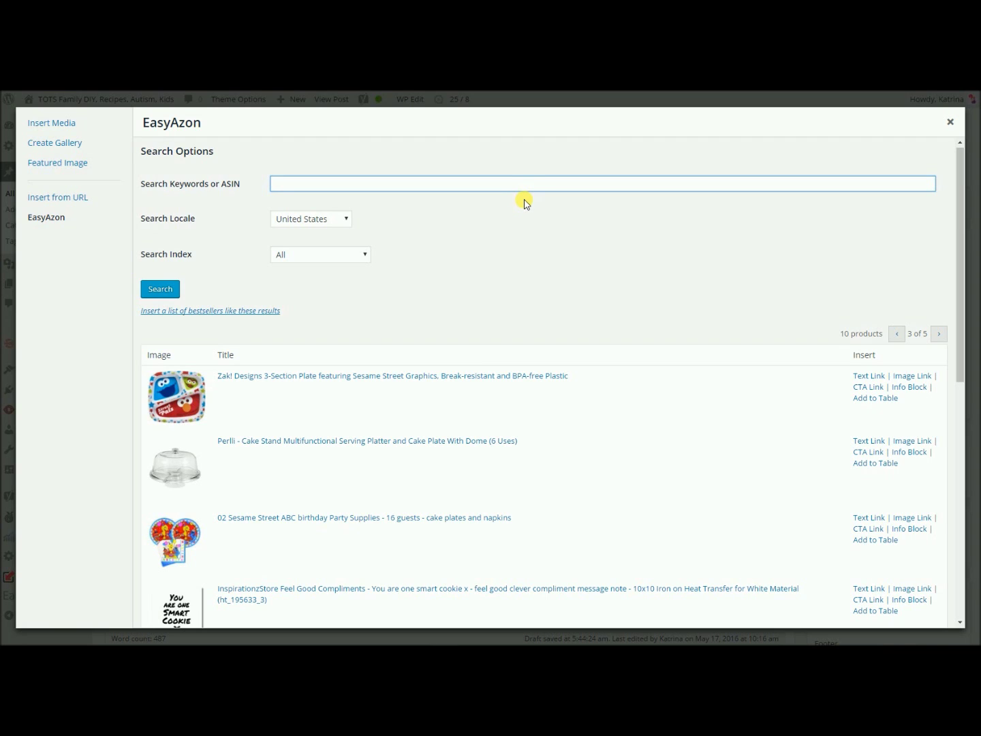
type("piping bag")
left_click(159, 289)
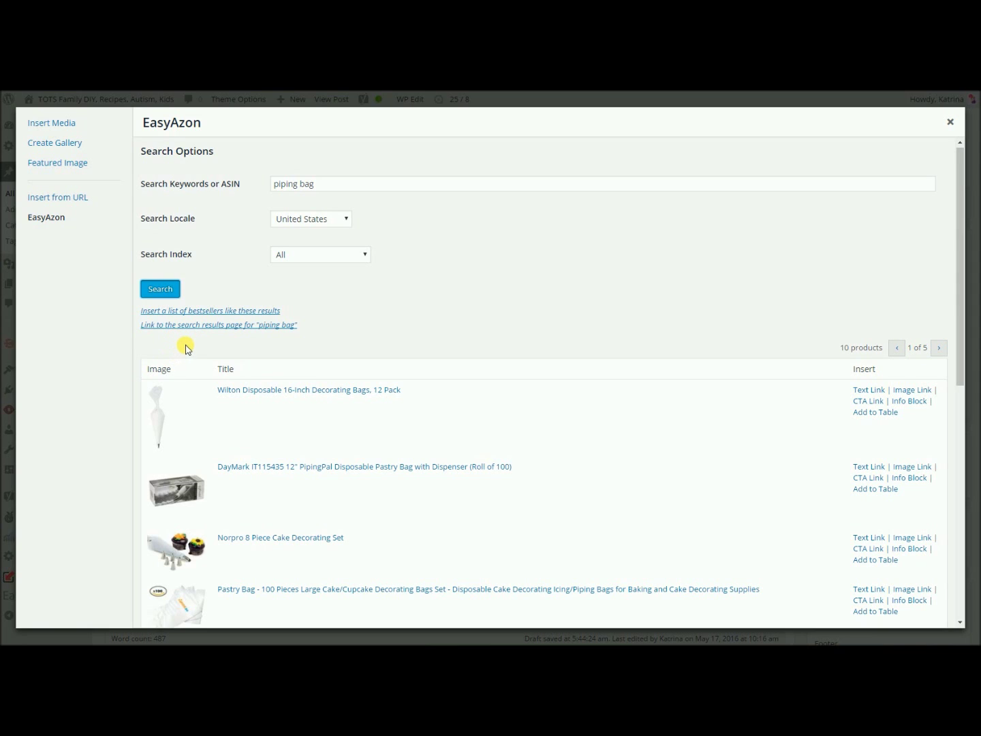
Start a bestseller list from the piping bag results and title it "Bestselling Piping Bags"
left_click(237, 311)
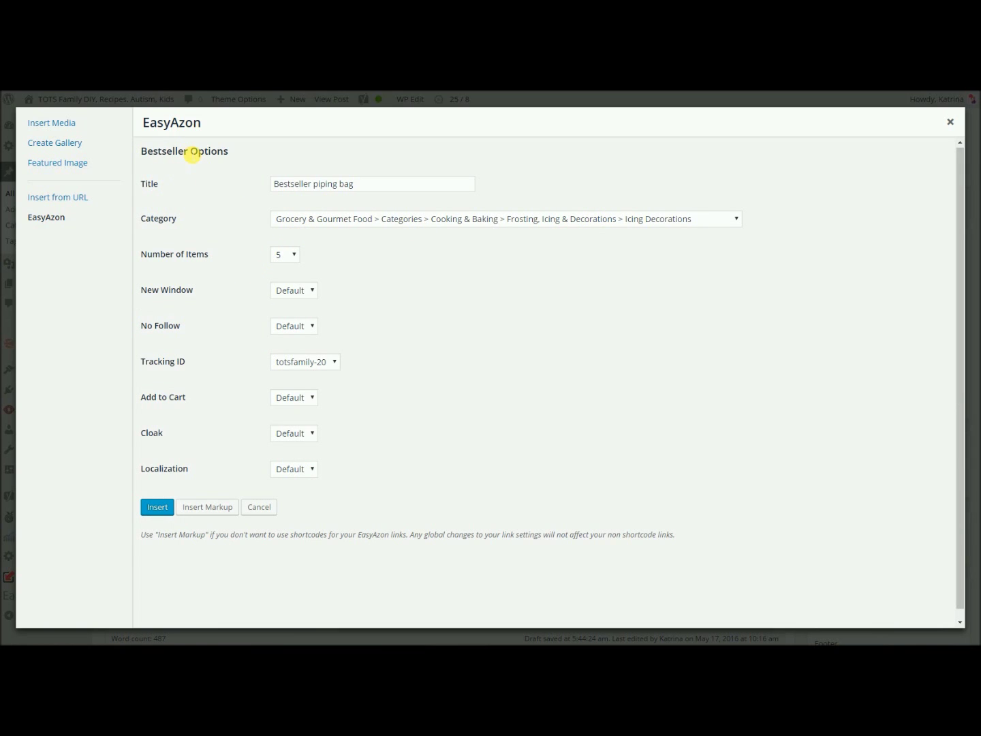
left_click_drag(312, 184, 302, 184)
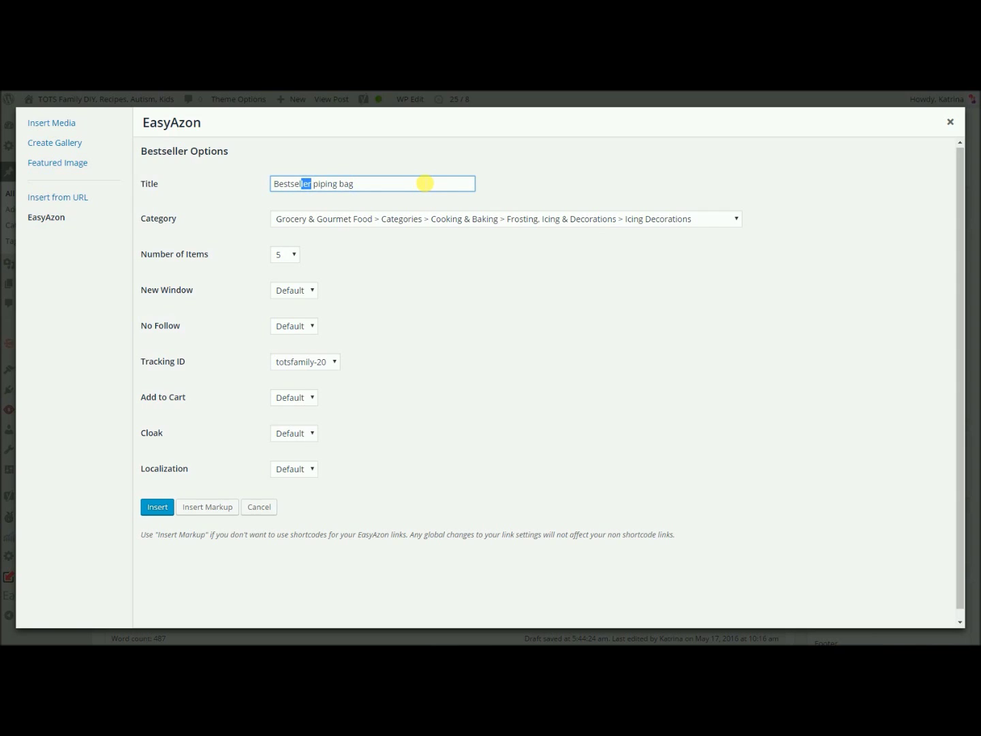
key("BackSpace")
key("BackSpace")
type("inf")
key("BackSpace")
type("g")
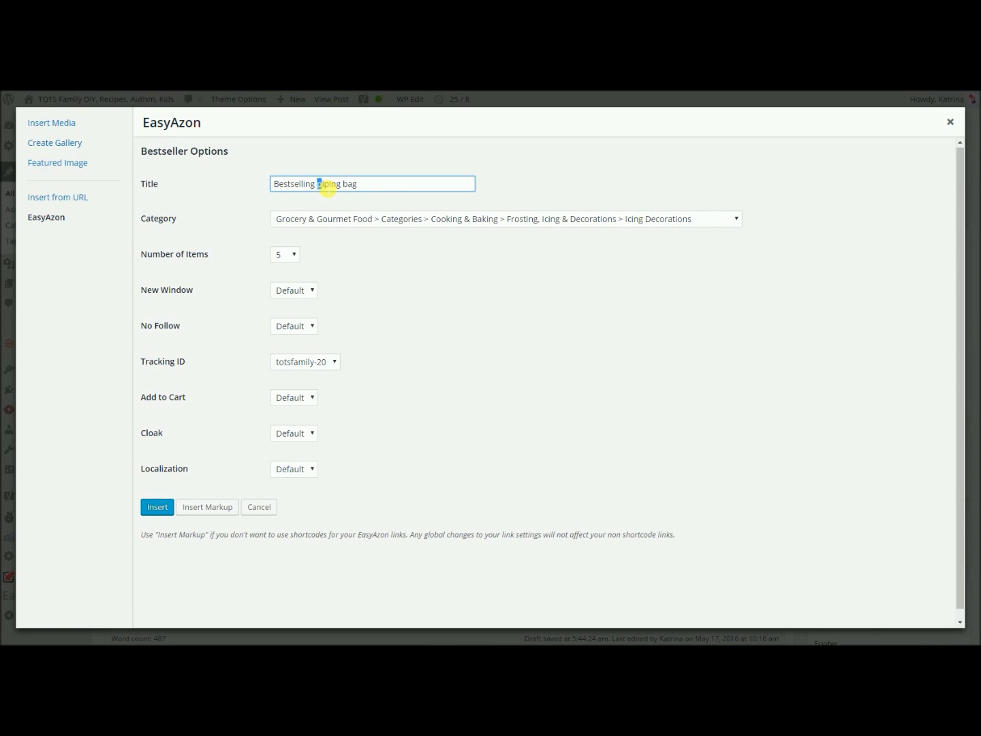
left_click(345, 189)
type("s")
Set the bestseller category to Home & Kitchen, Bakeware, Decorating Tools, Icing Dispensers & Tips and insert the list into the nested bullet
left_click(574, 220)
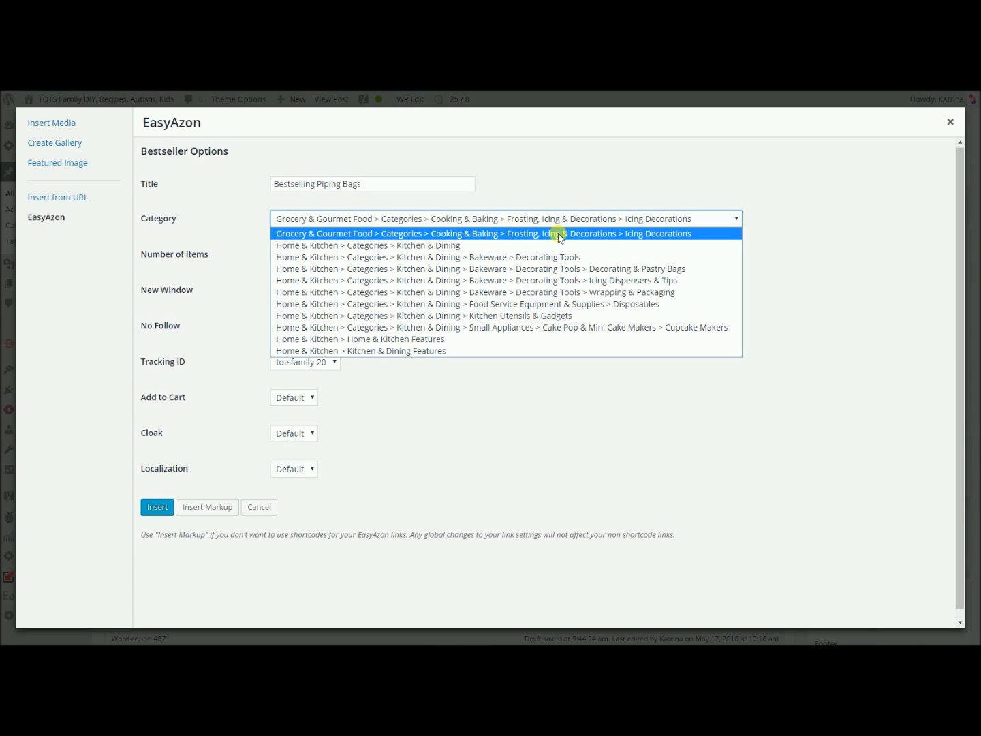
left_click(685, 284)
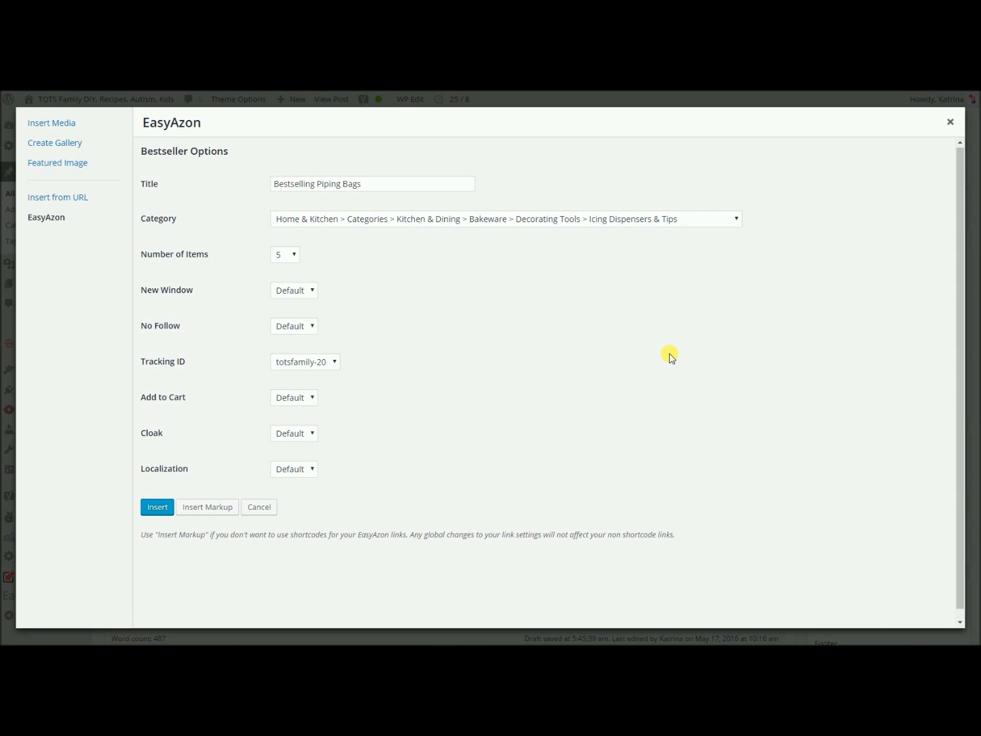
left_click(161, 510)
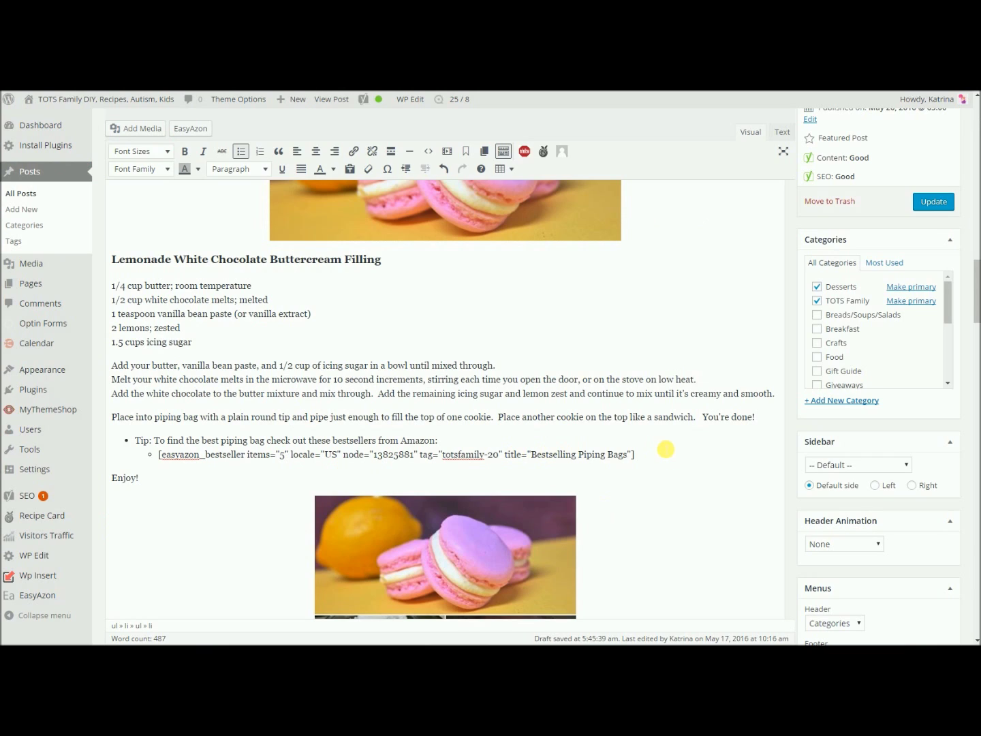
Make Desserts the post's primary category and update the post
left_click(913, 287)
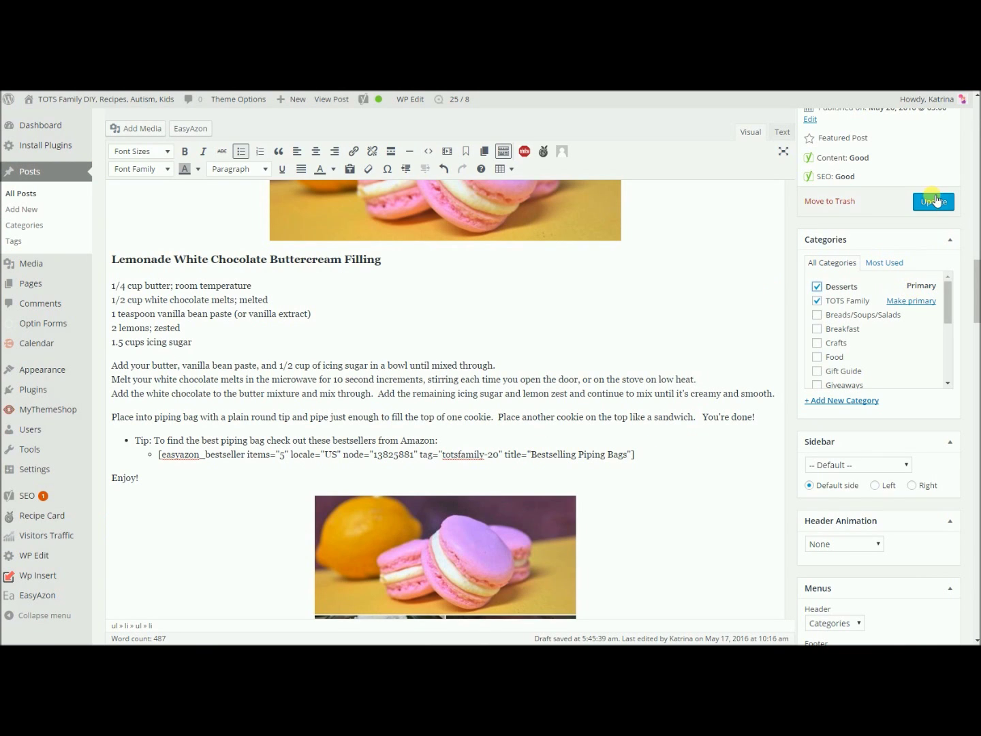
left_click(934, 201)
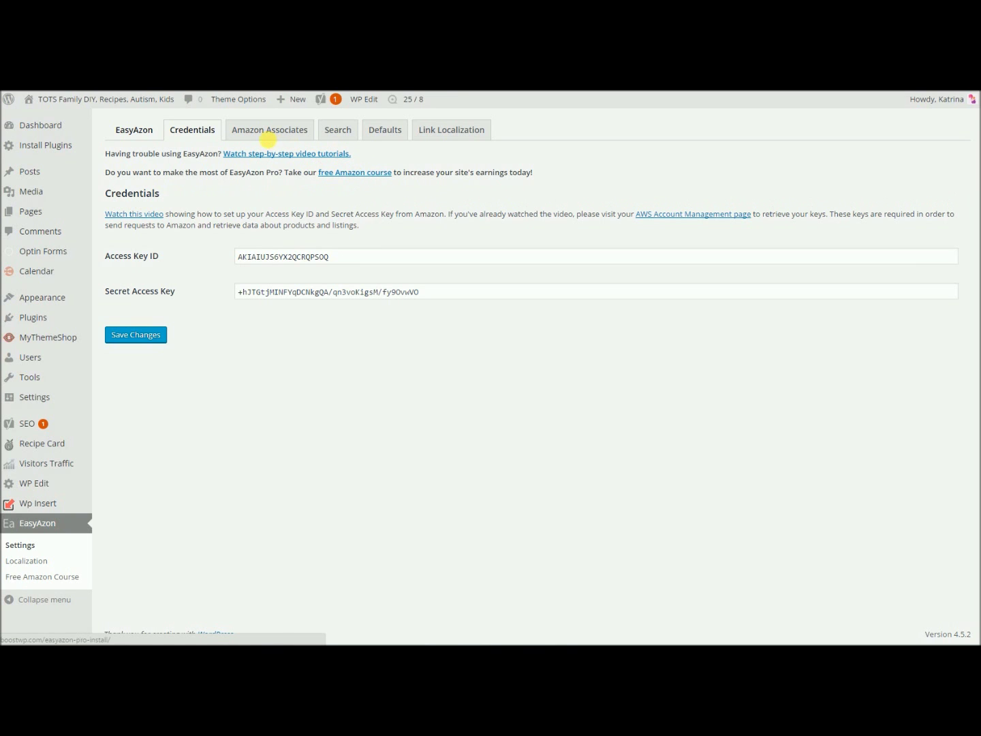
Review the Amazon Associates tracking IDs for the United States, Canada and France in the EasyAzon settings
left_click(264, 136)
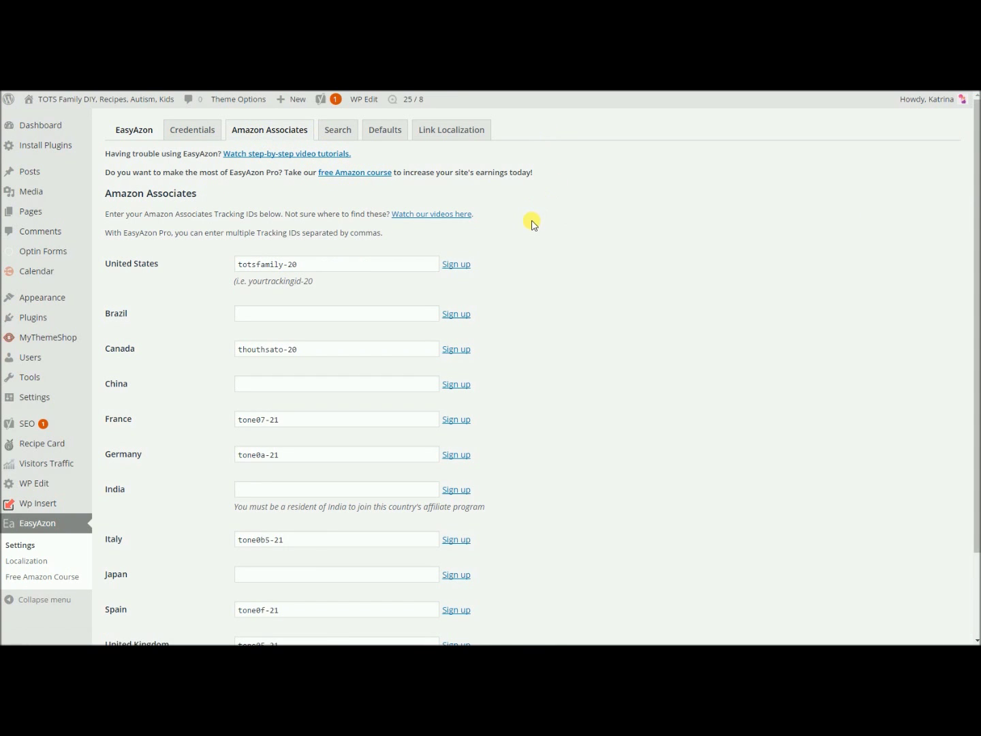
scroll(571, 286, "down", 2)
left_click(340, 205)
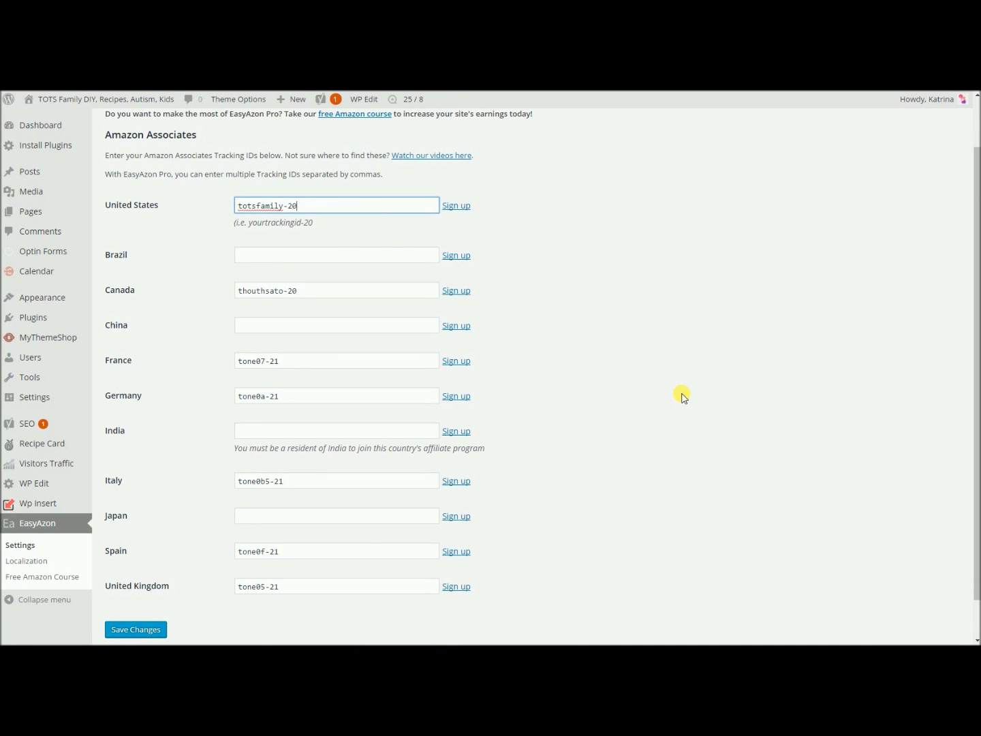
scroll(683, 397, "down", 1)
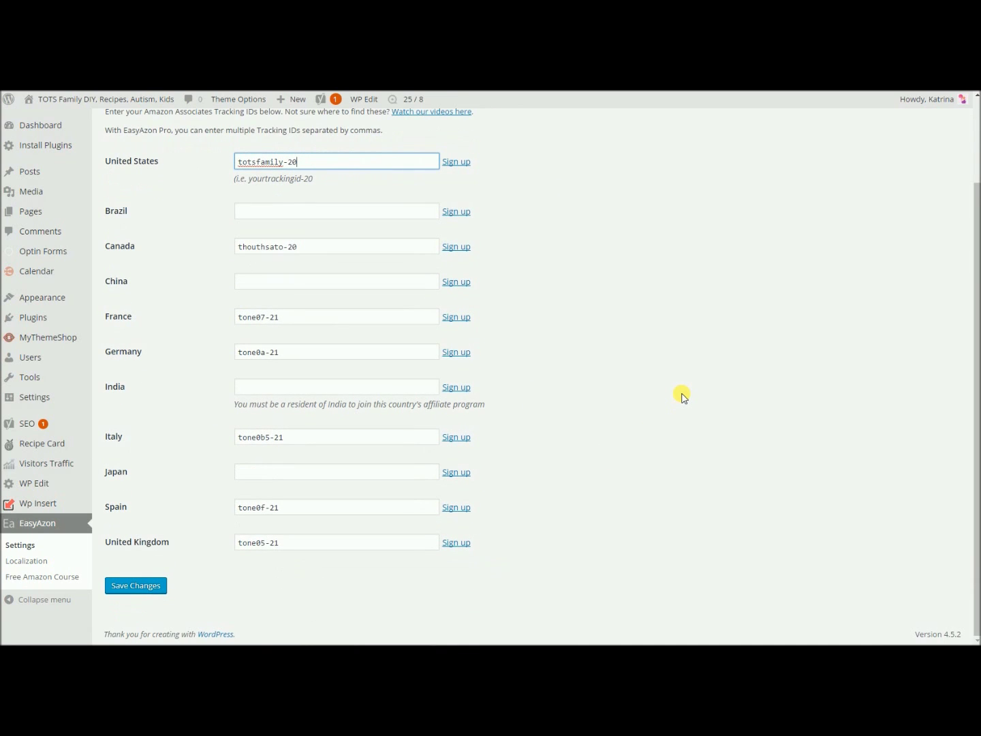
left_click(341, 250)
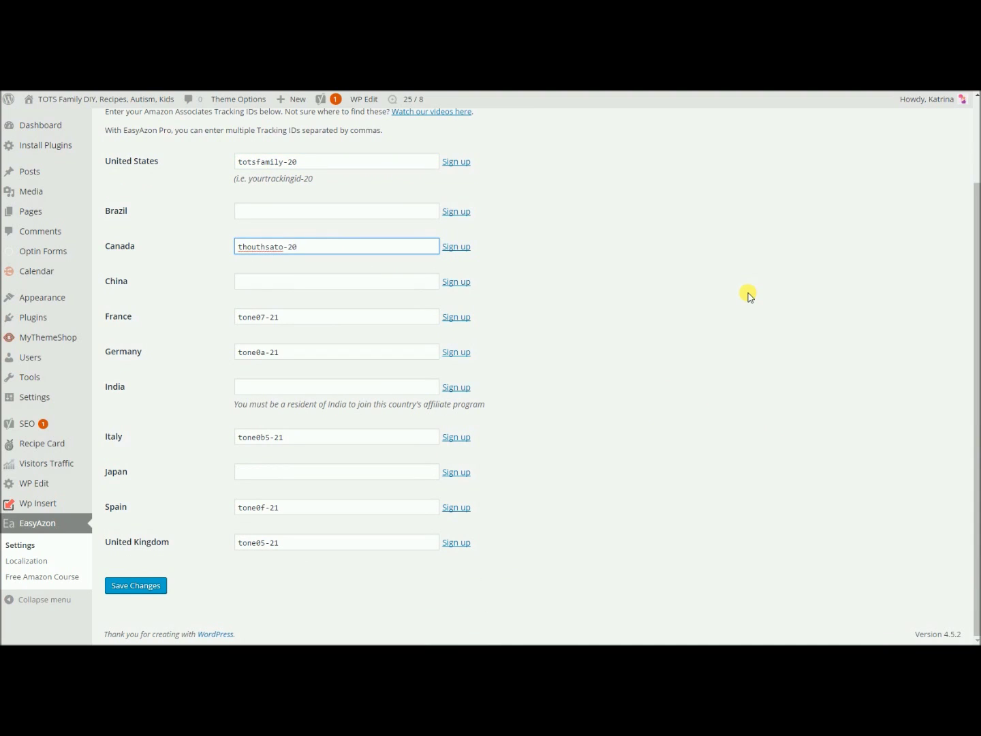
left_click(367, 319)
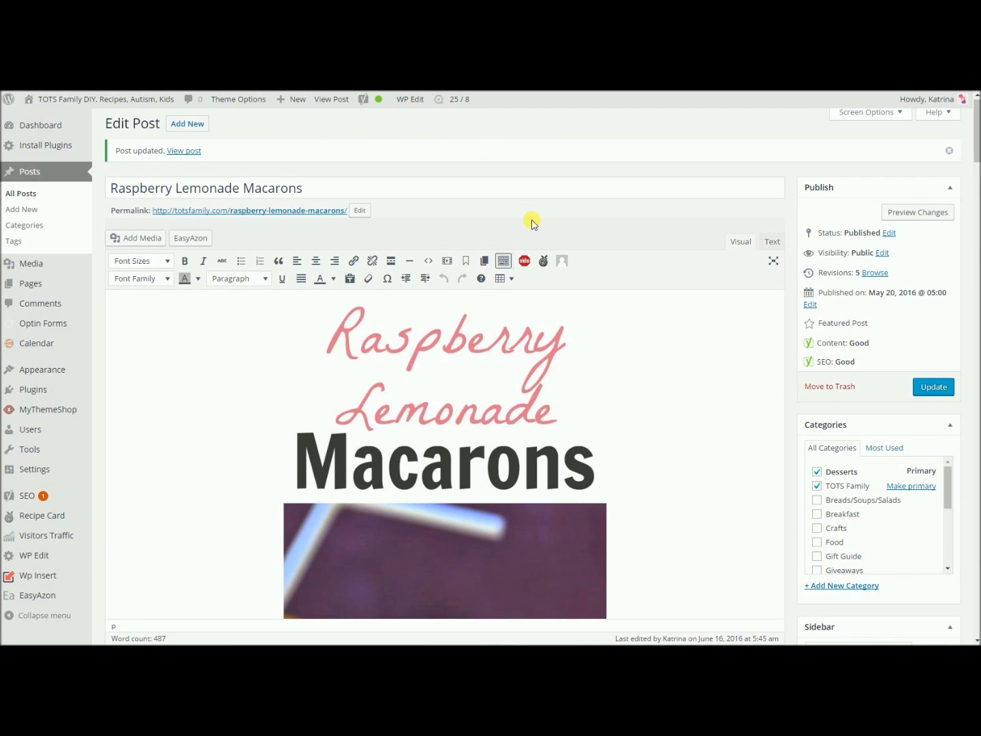
View the published Raspberry Lemonade Macarons post and follow its LorAnn Oils raspberry flavor link
left_click_drag(218, 212, 586, 206)
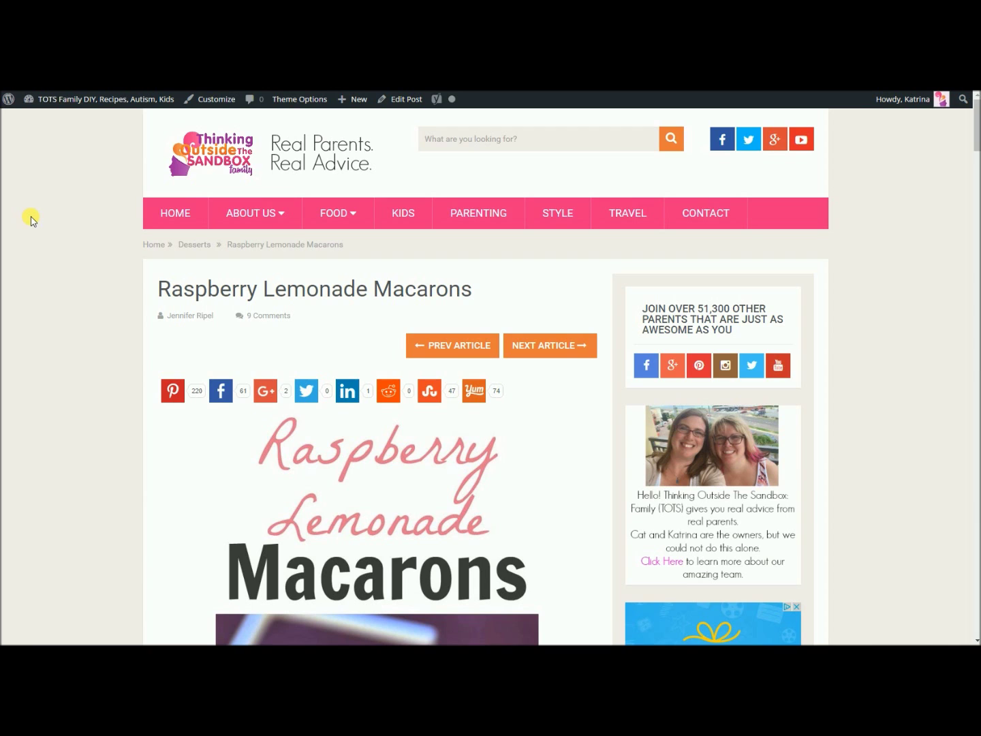
scroll(30, 218, "down", 1)
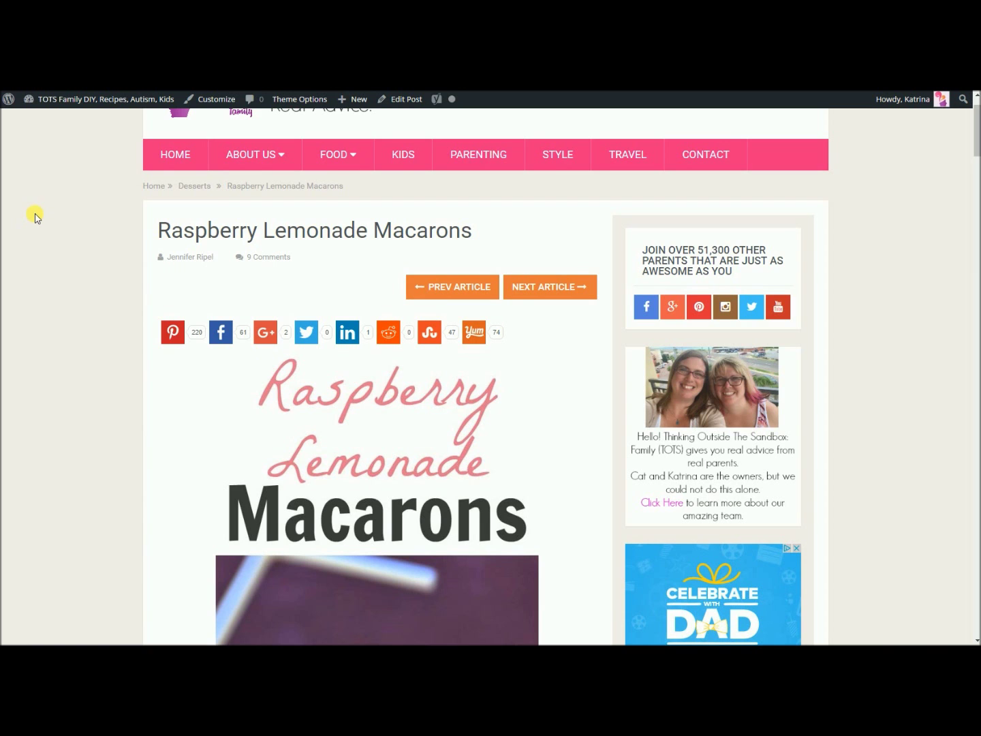
scroll(36, 211, "down", 12)
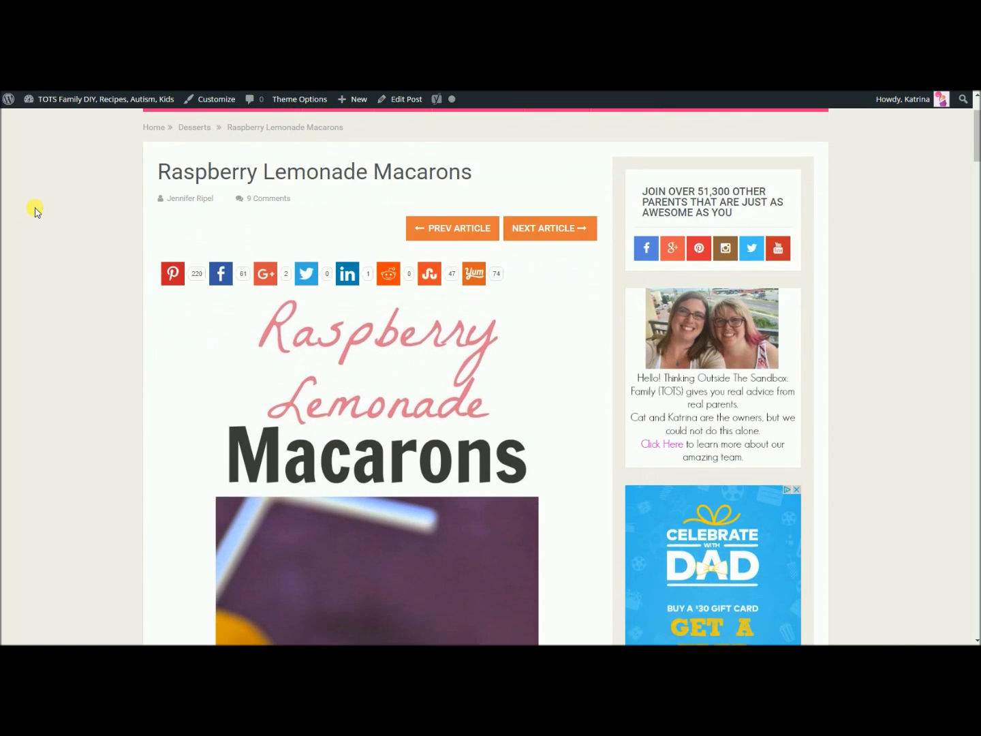
scroll(34, 209, "down", 3)
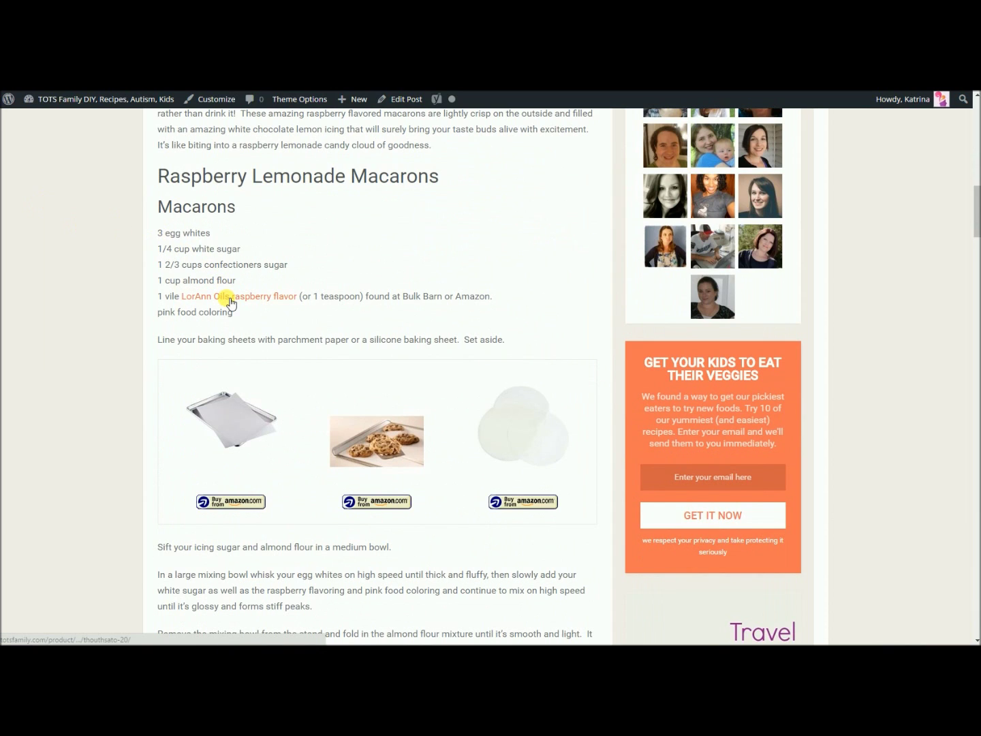
left_click(245, 298)
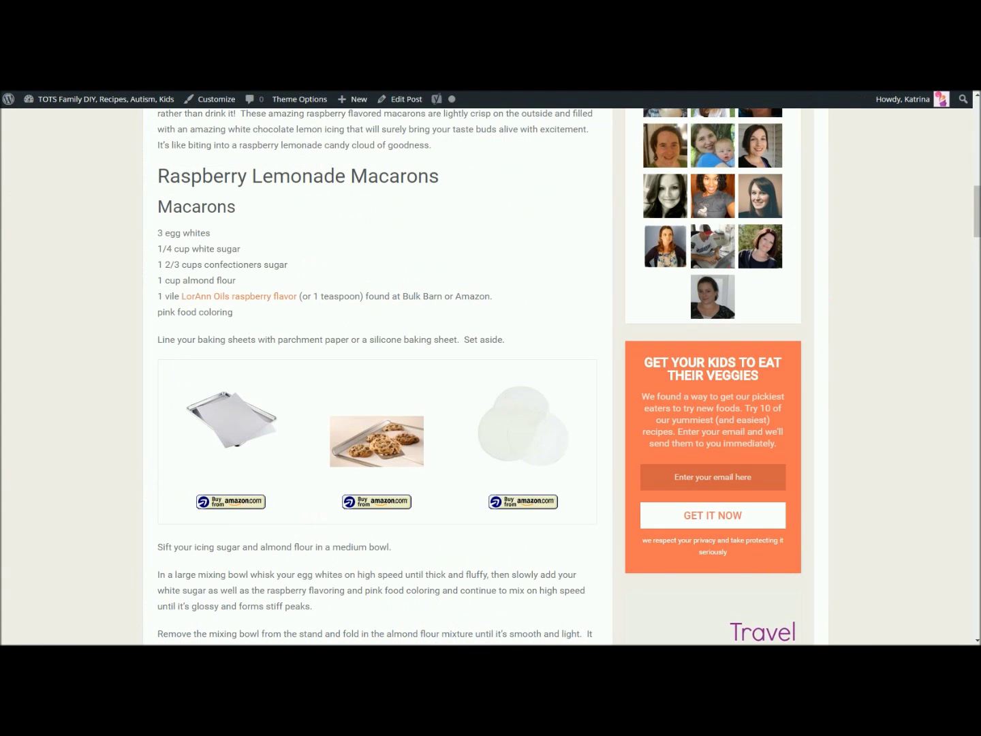
Review the baking sheet product table, the piping bag bestseller list and the plates table on the published post
scroll(1, 358, "down", 1)
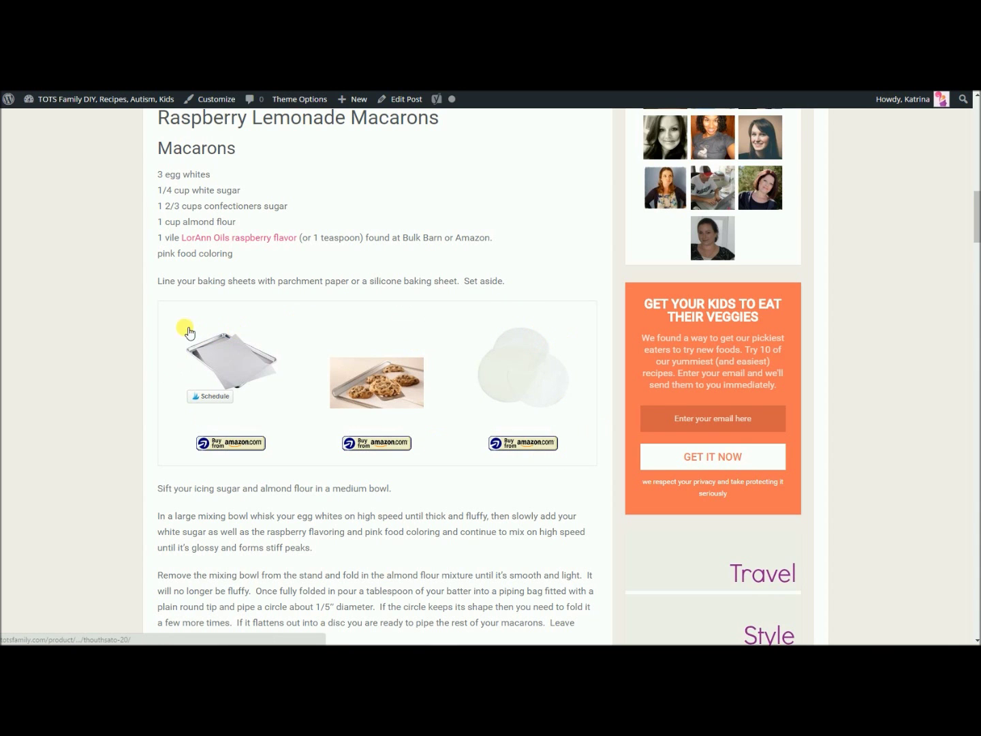
scroll(98, 399, "down", 5)
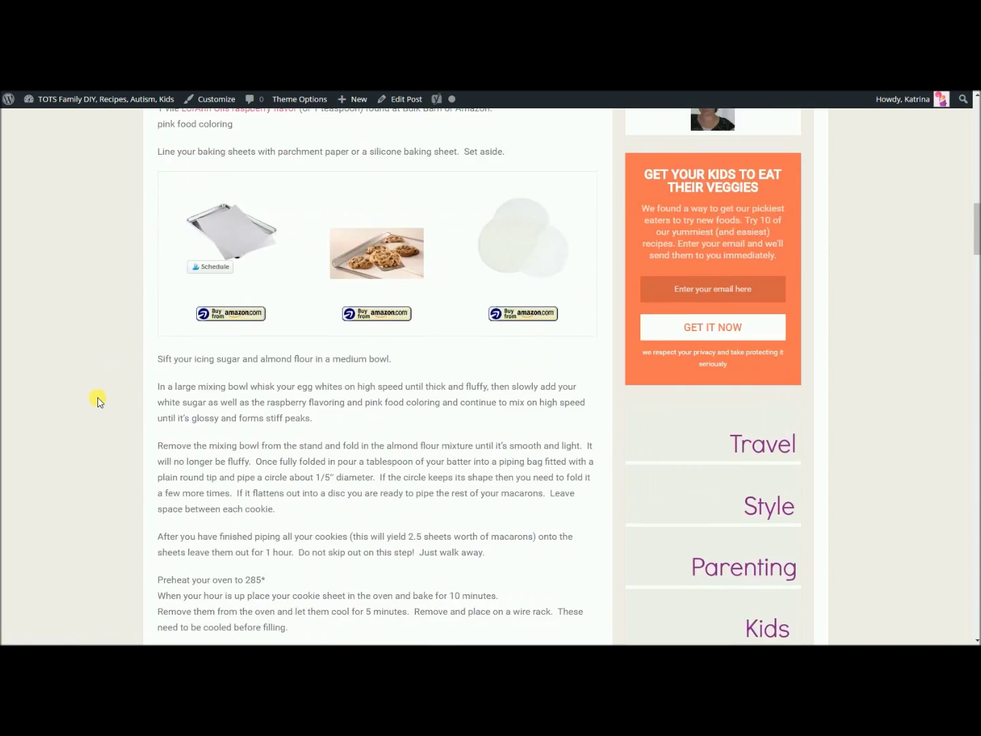
scroll(97, 401, "down", 9)
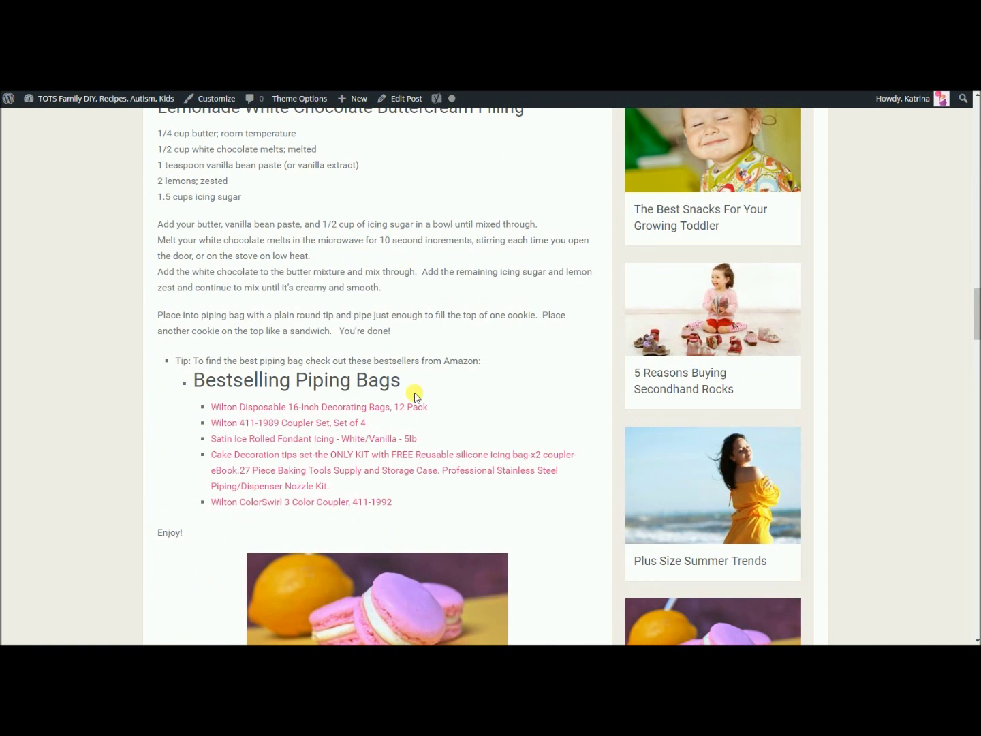
scroll(54, 407, "down", 10)
scroll(55, 406, "down", 1)
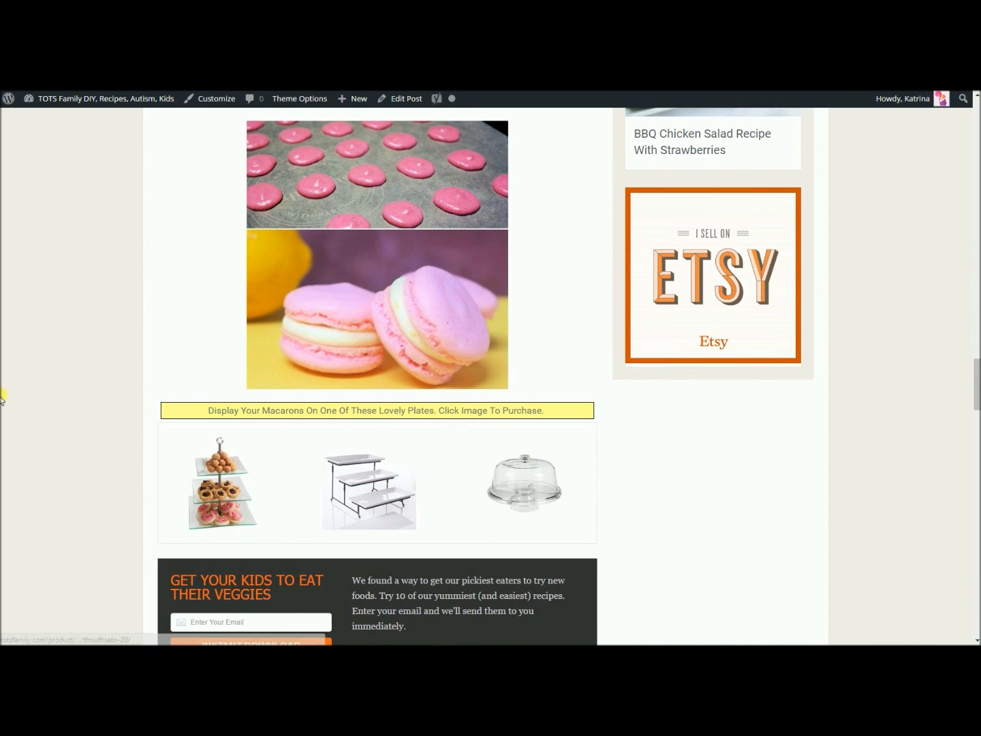
scroll(1, 396, "up", 2)
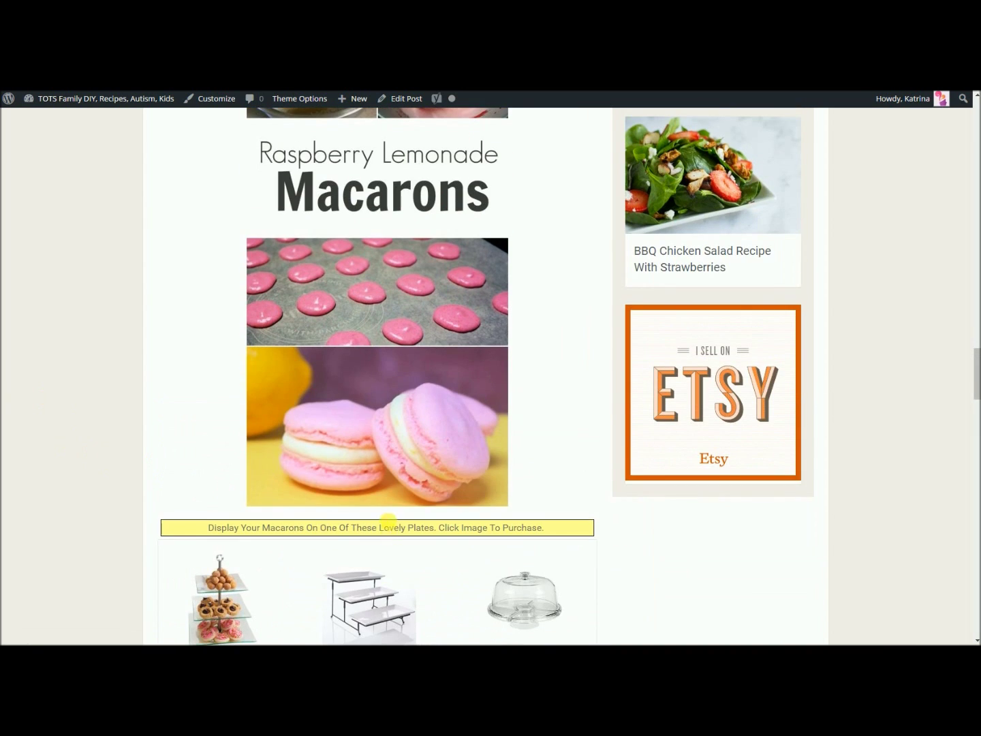
scroll(68, 467, "up", 9)
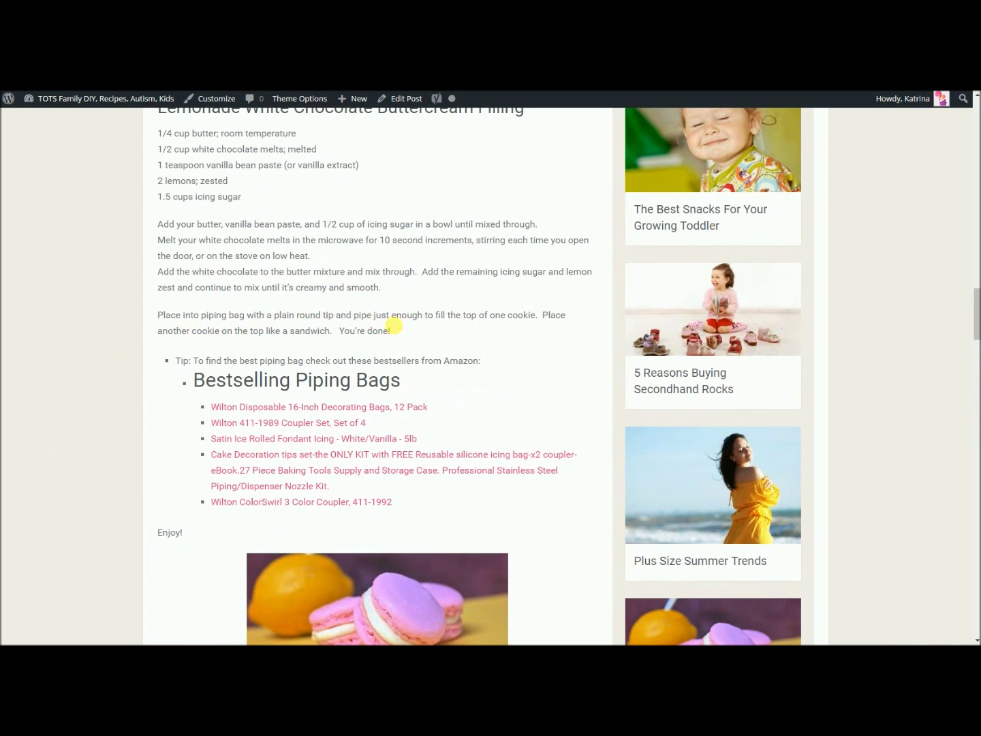
Open the post for editing, delete the title="Bestselling Piping Bags" attribute from the easyazon_bestseller shortcode, and update the post
left_click(415, 95)
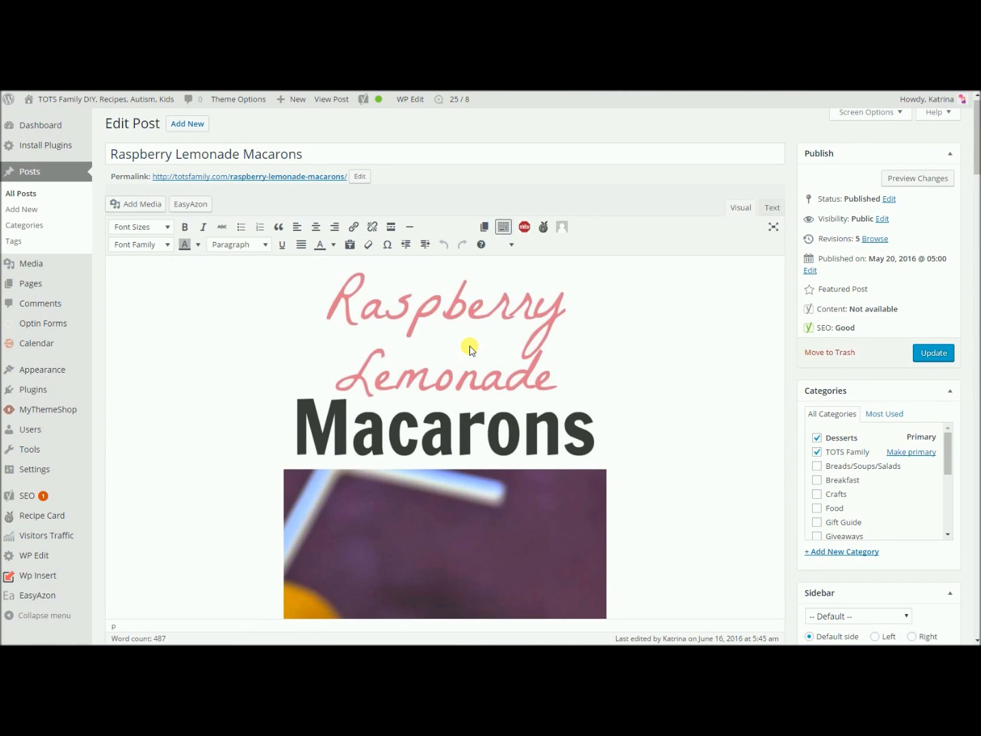
scroll(756, 420, "down", 8)
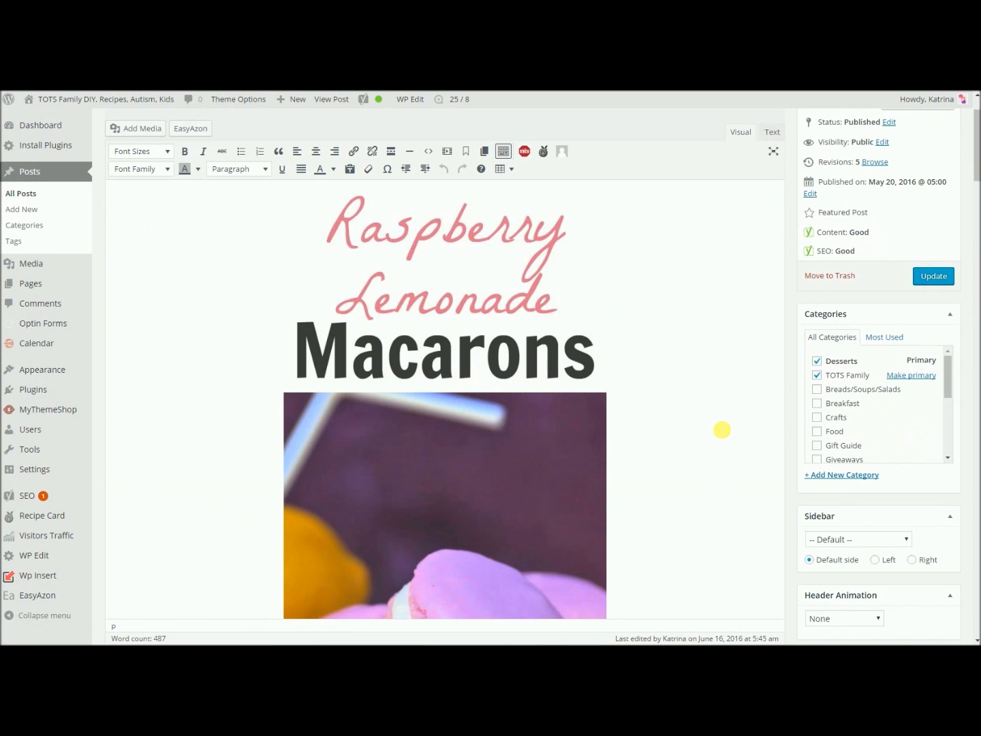
left_click(206, 377)
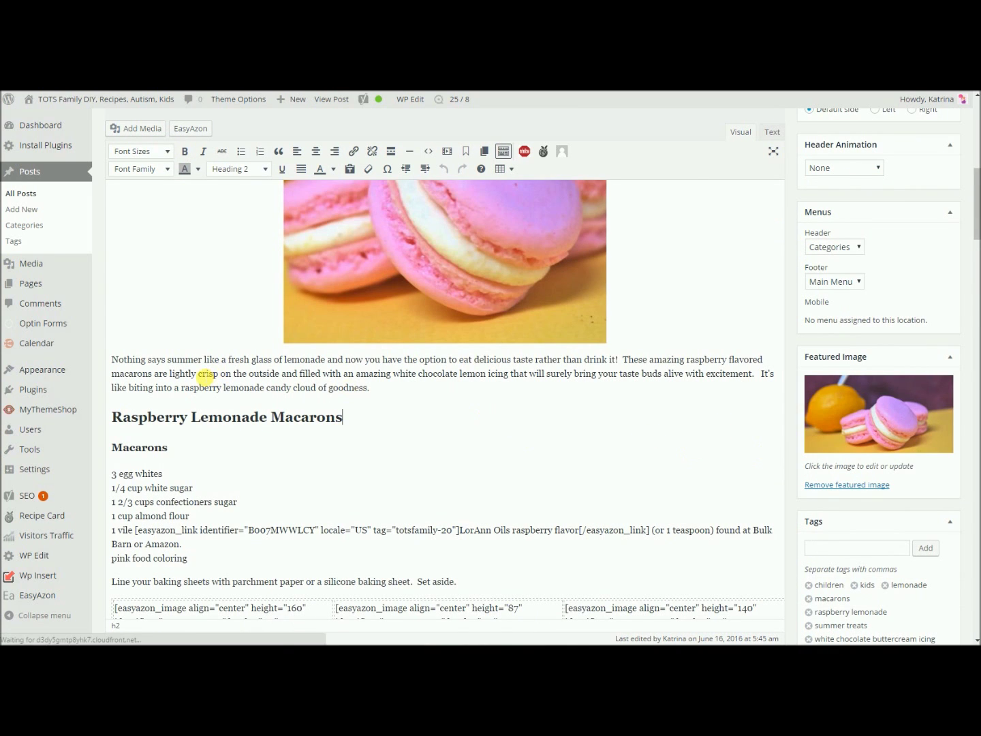
scroll(204, 378, "down", 10)
scroll(205, 377, "down", 5)
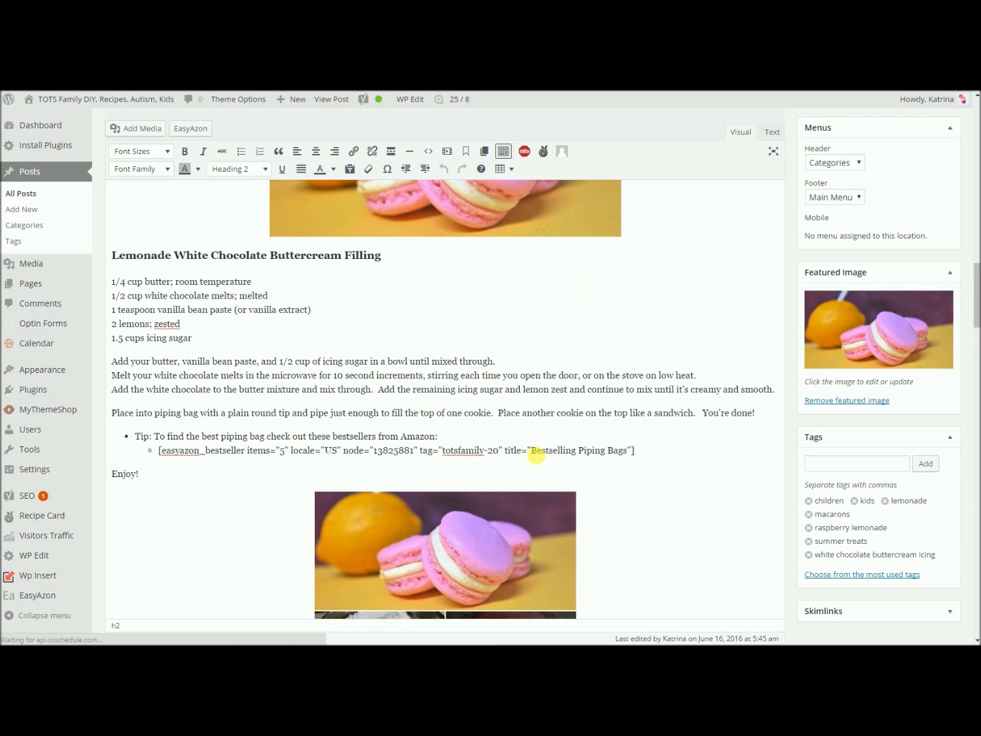
left_click_drag(531, 451, 630, 455)
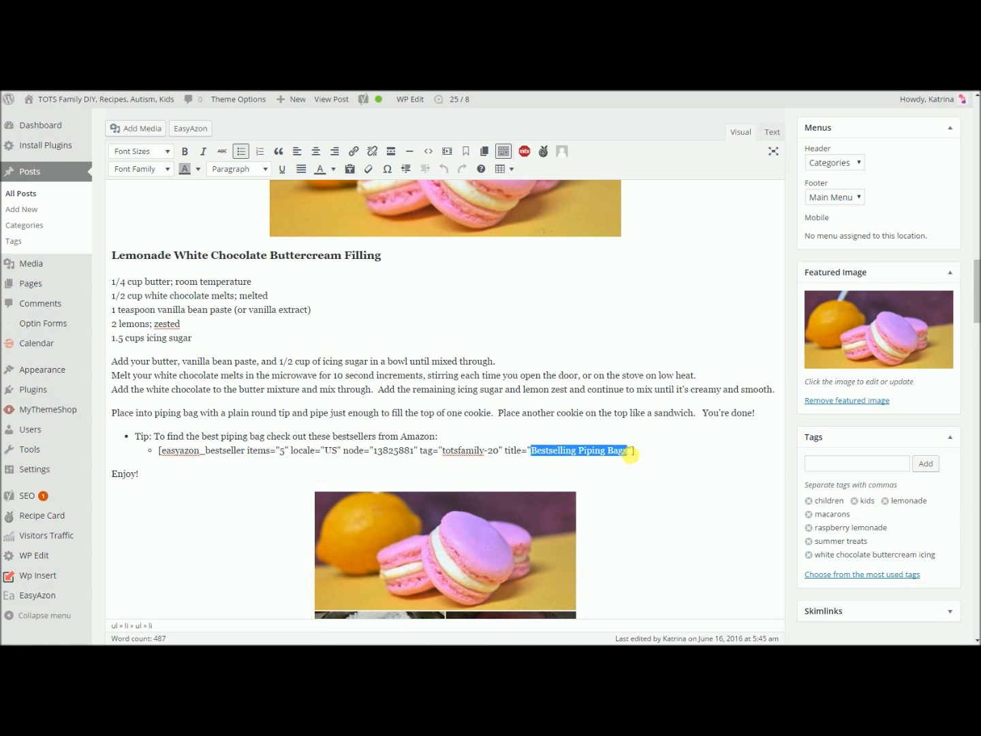
key("BackSpace")
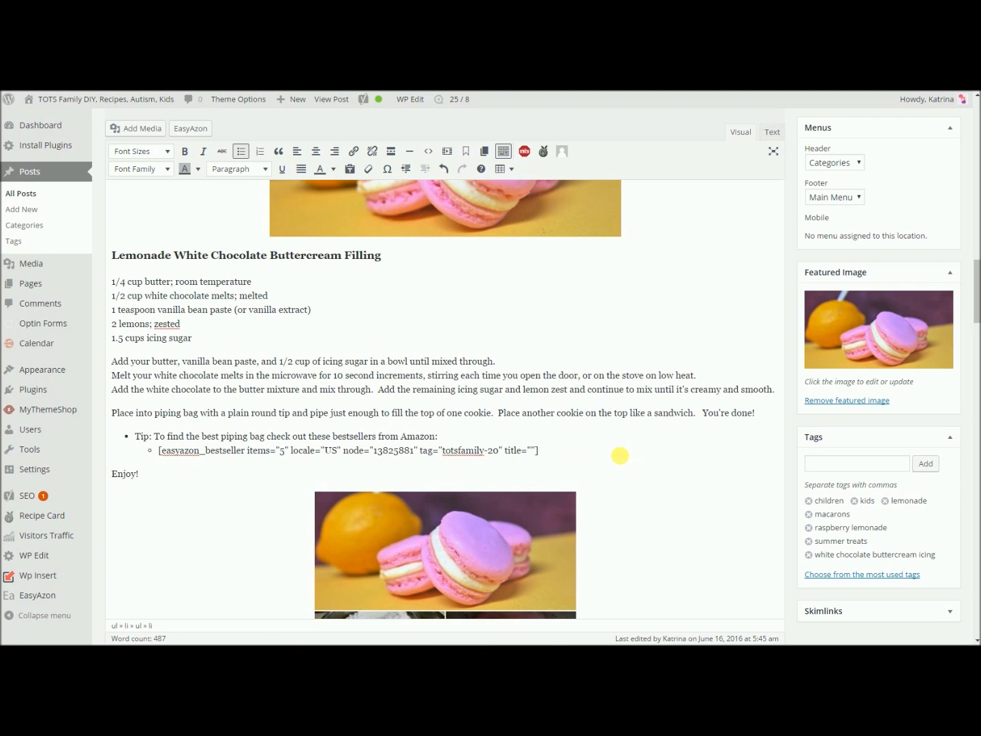
left_click_drag(537, 451, 509, 456)
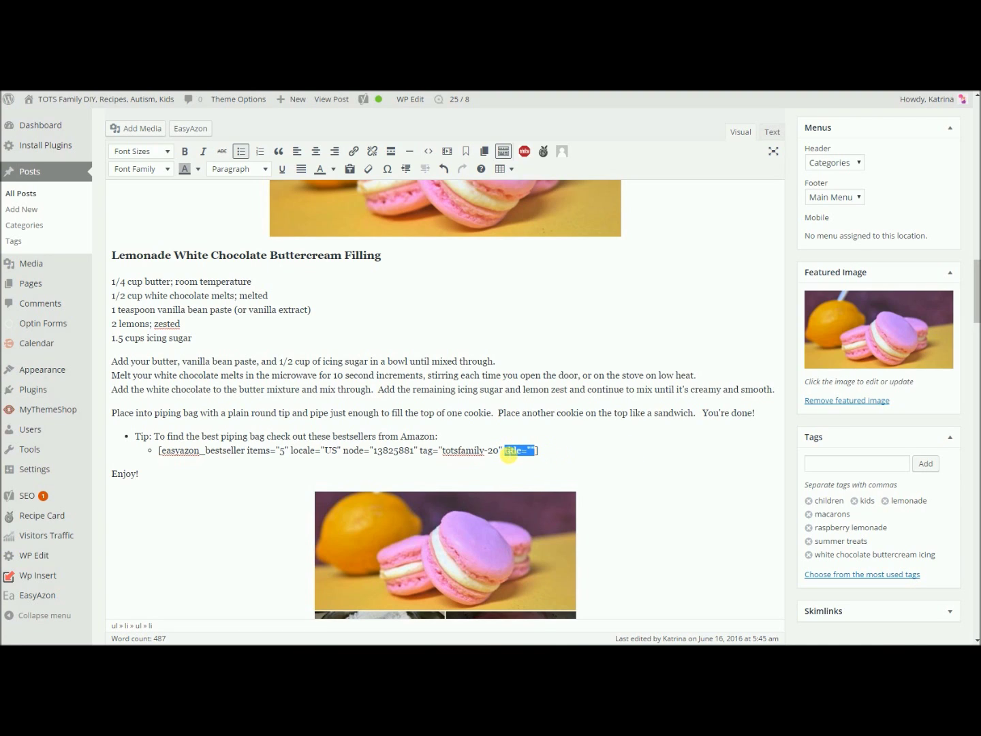
key("BackSpace")
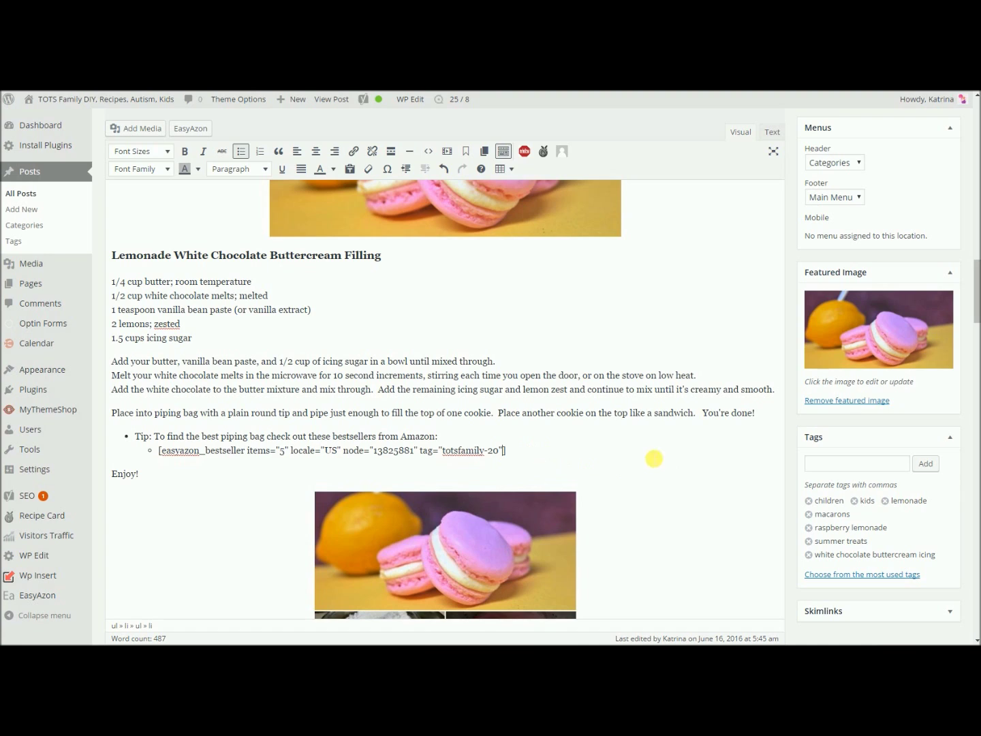
left_click(656, 416)
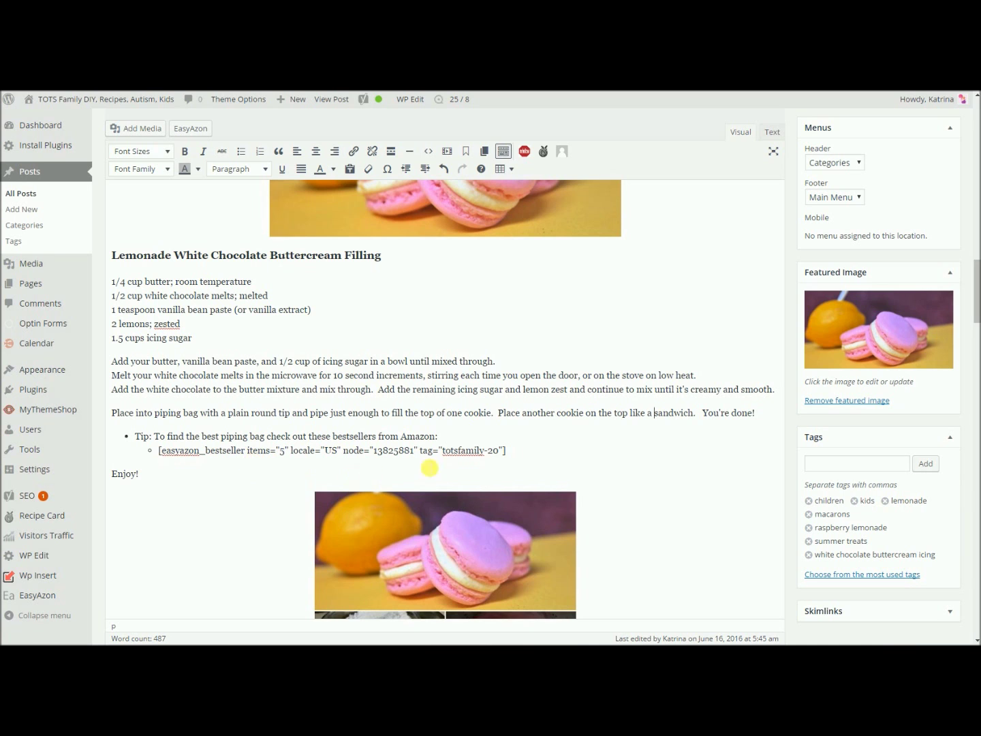
scroll(753, 396, "up", 6)
left_click(934, 157)
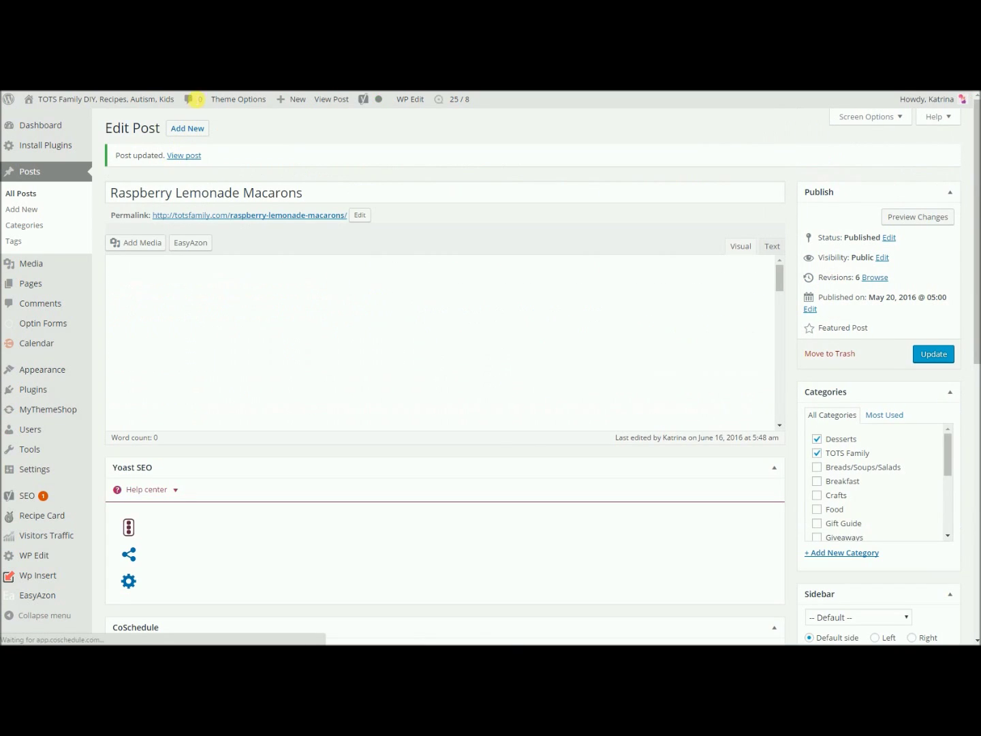
View the published Raspberry Lemonade Macarons post and check the piping bag bestseller list below the buttercream filling recipe
left_click(291, 216)
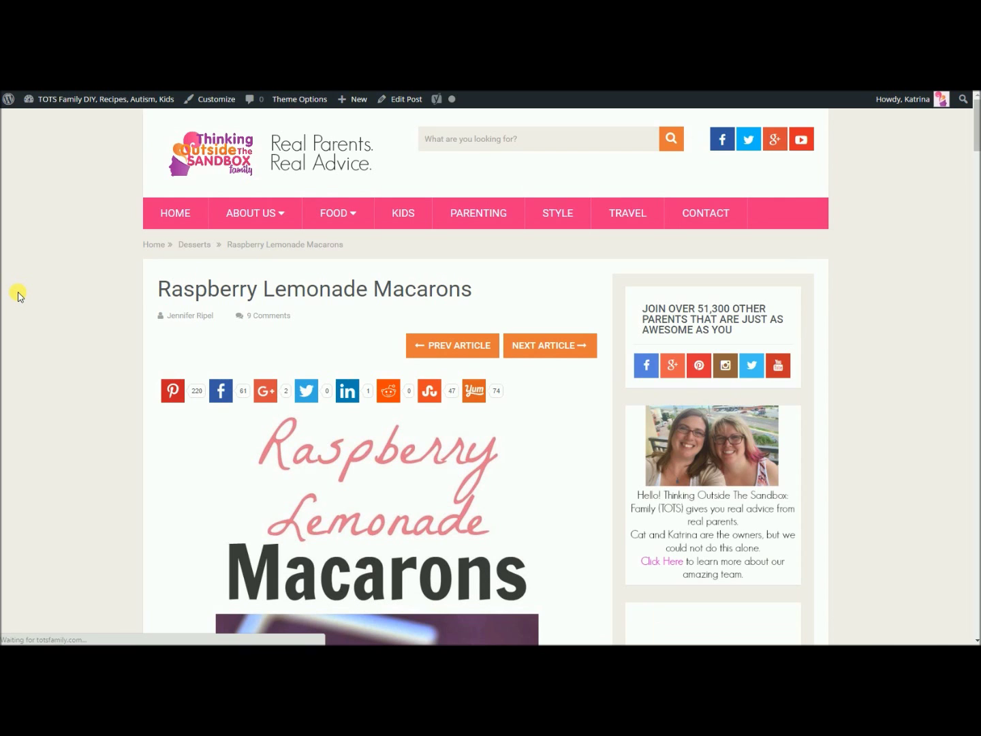
scroll(18, 294, "down", 10)
scroll(18, 294, "down", 10)
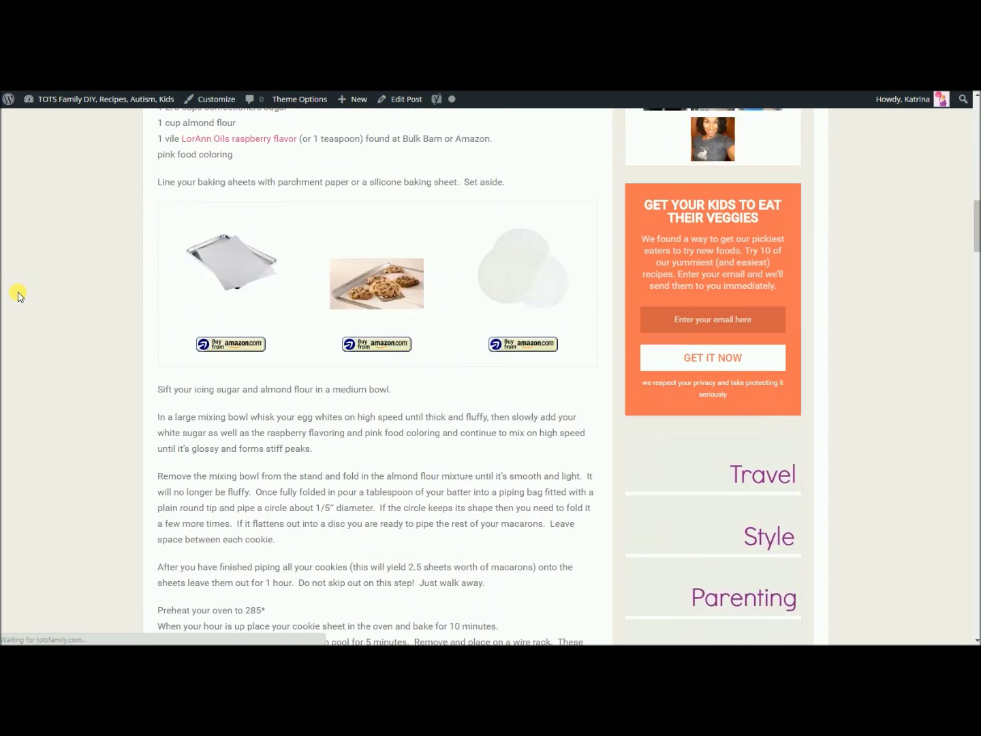
scroll(18, 295, "down", 10)
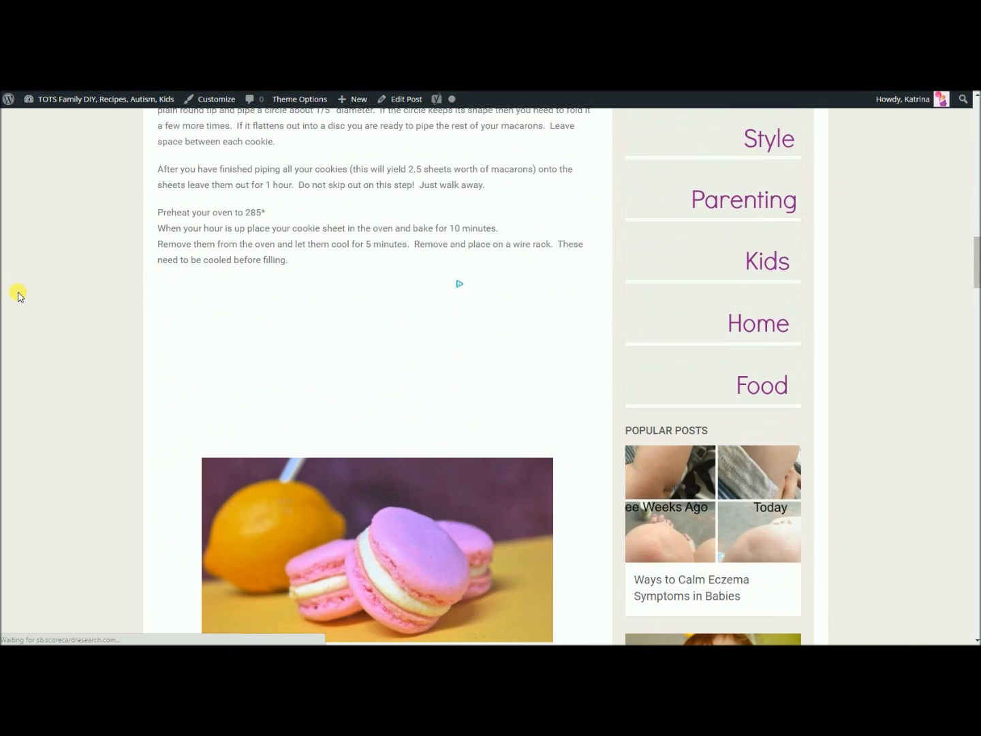
scroll(18, 295, "down", 2)
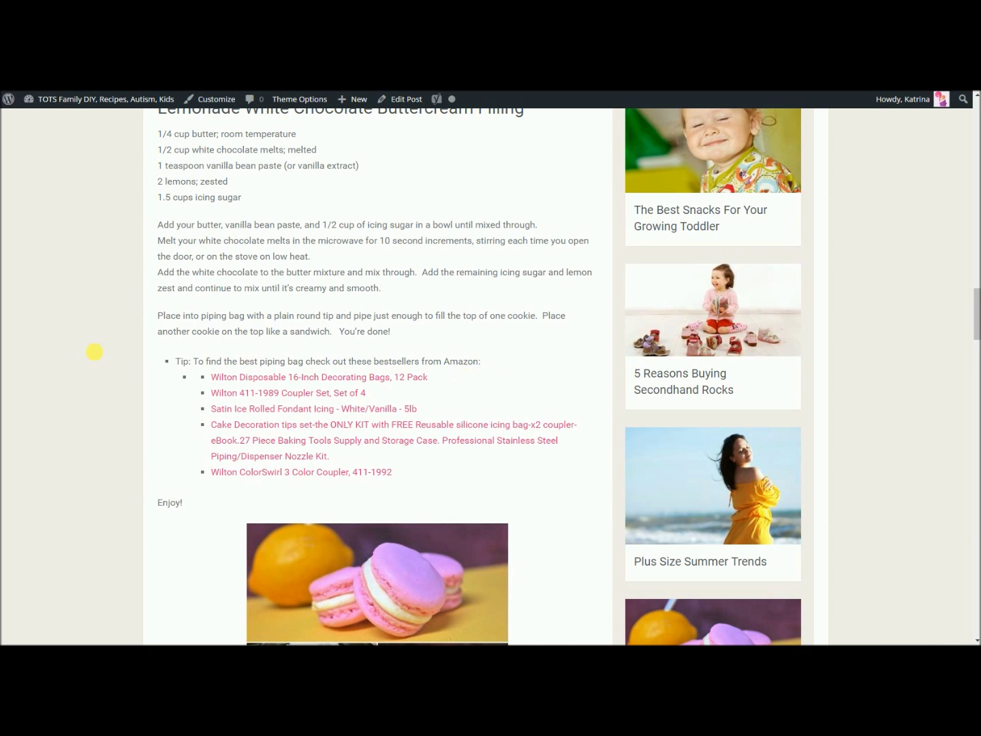
Review the raspberry flavor link, the baking sheet product table, the bestseller list and the plates table once more on the live post
scroll(39, 345, "up", 2)
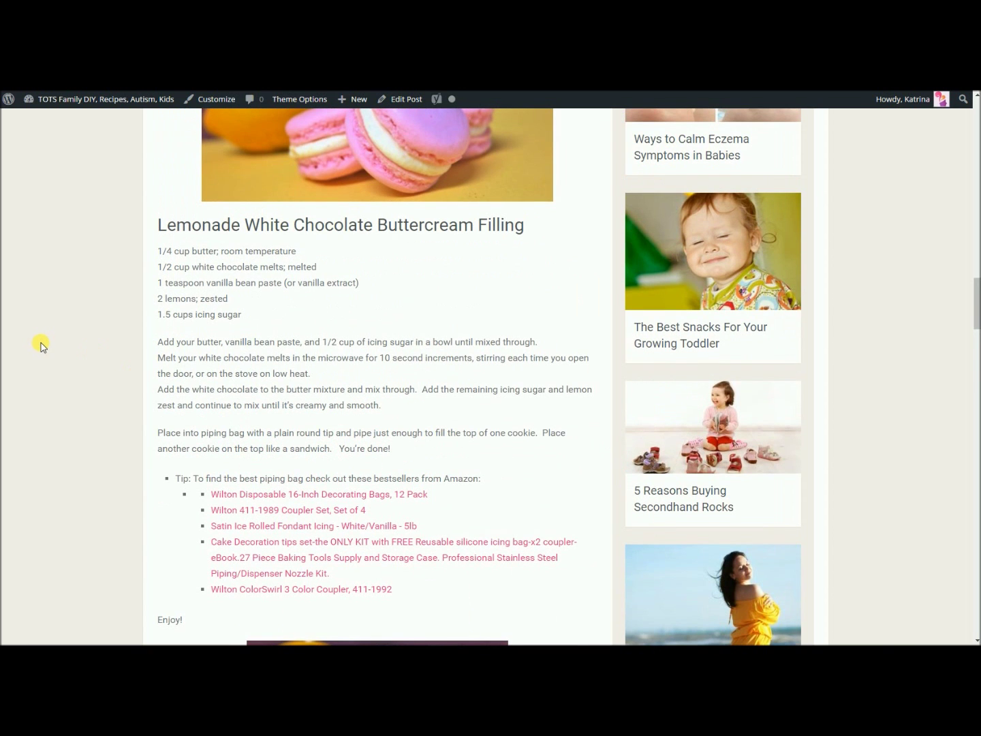
scroll(41, 345, "up", 2)
scroll(41, 346, "up", 3)
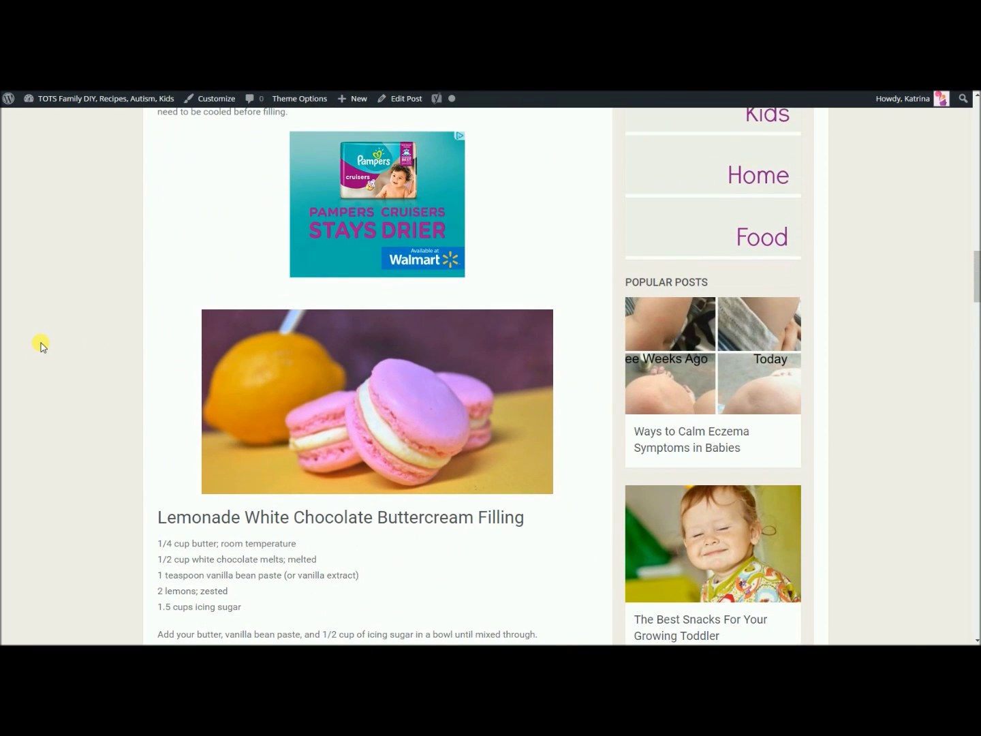
scroll(41, 346, "up", 14)
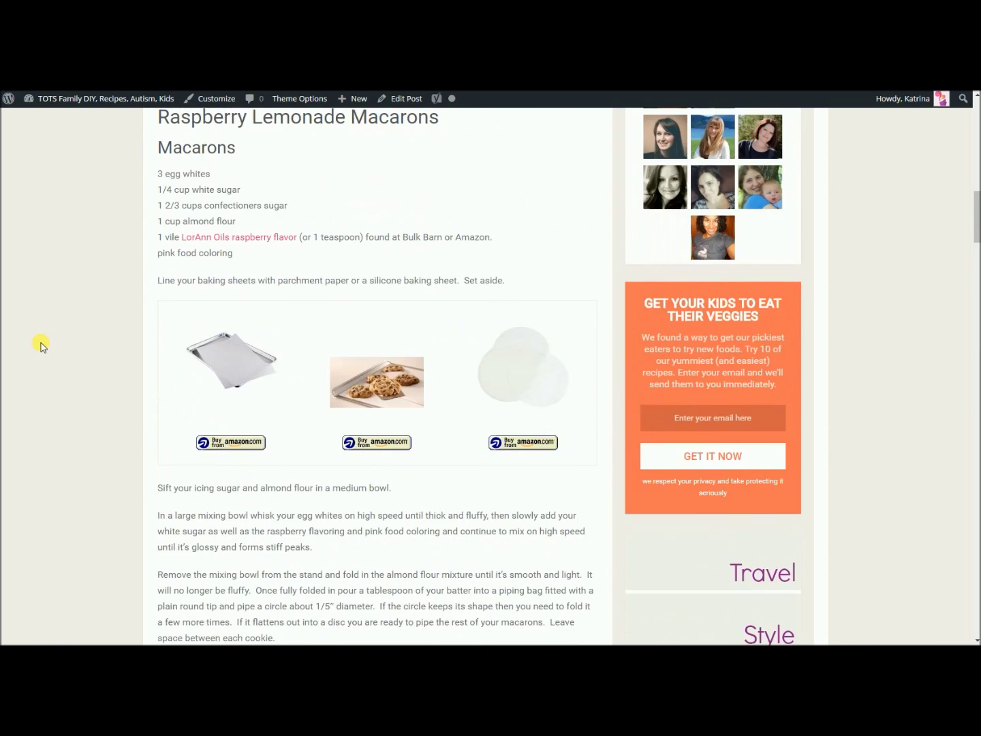
scroll(41, 346, "up", 4)
scroll(40, 345, "down", 11)
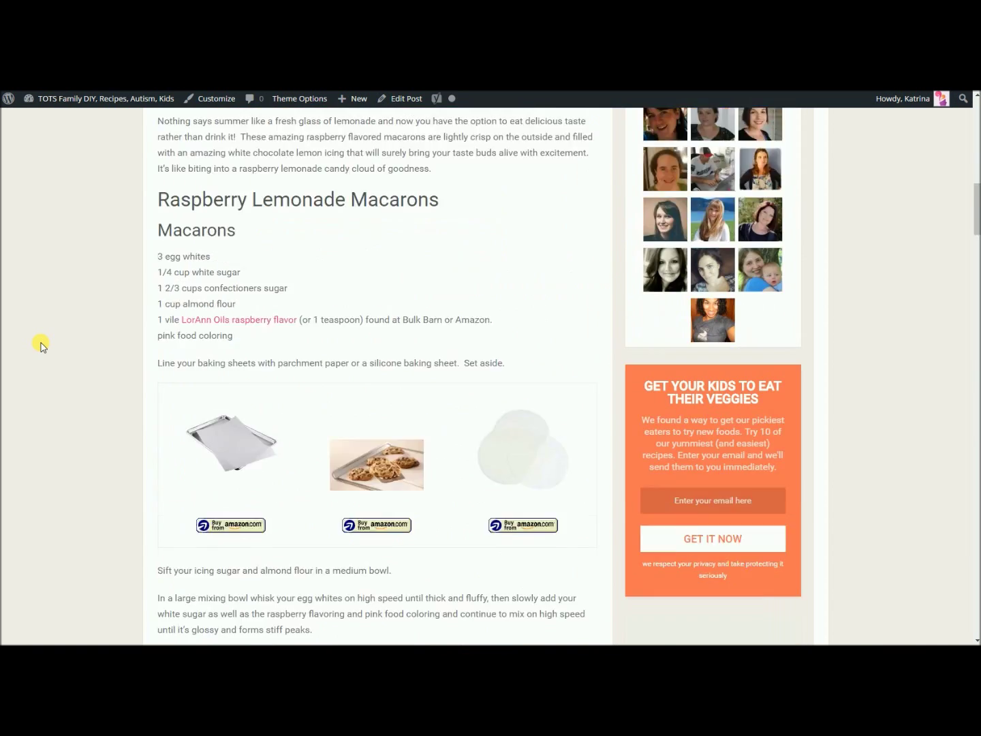
scroll(41, 345, "down", 17)
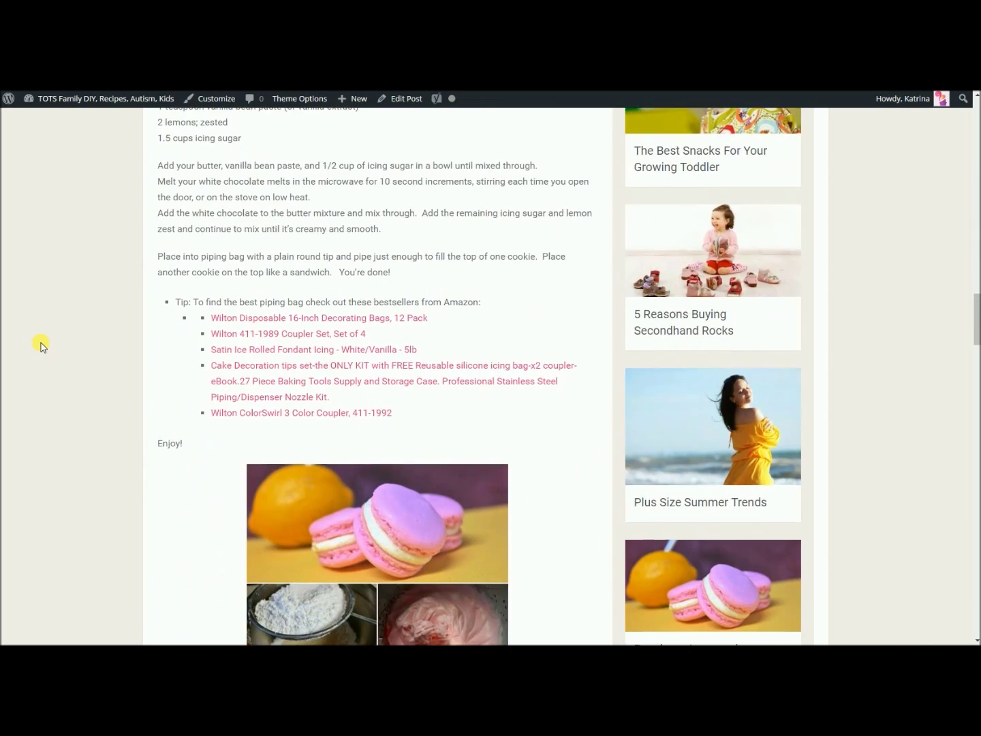
scroll(41, 346, "down", 9)
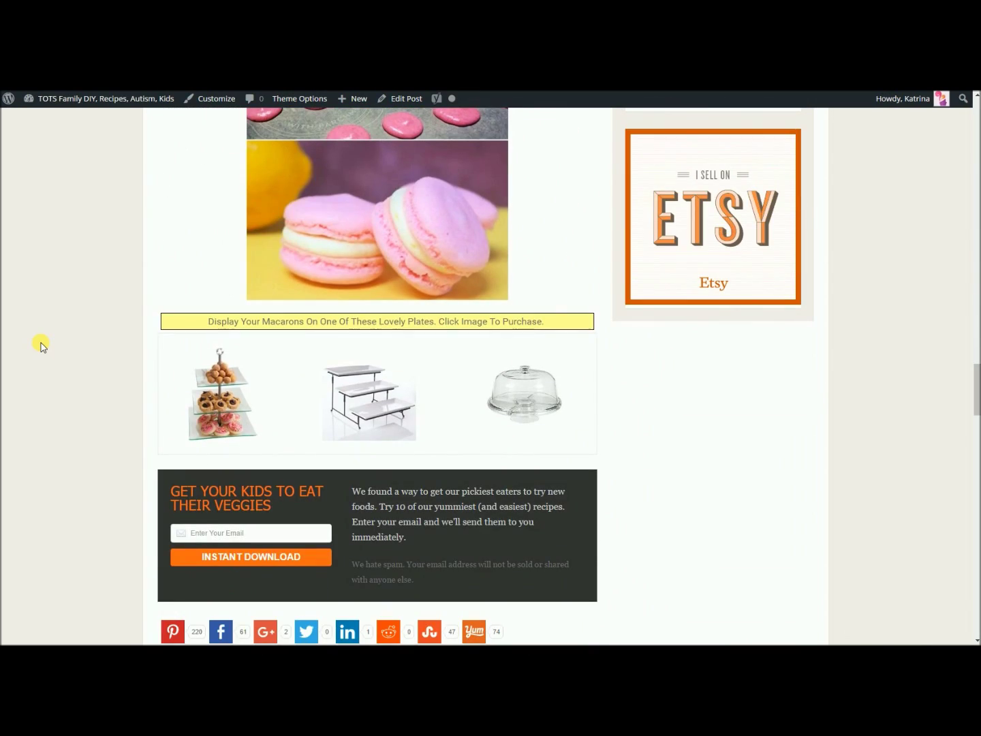